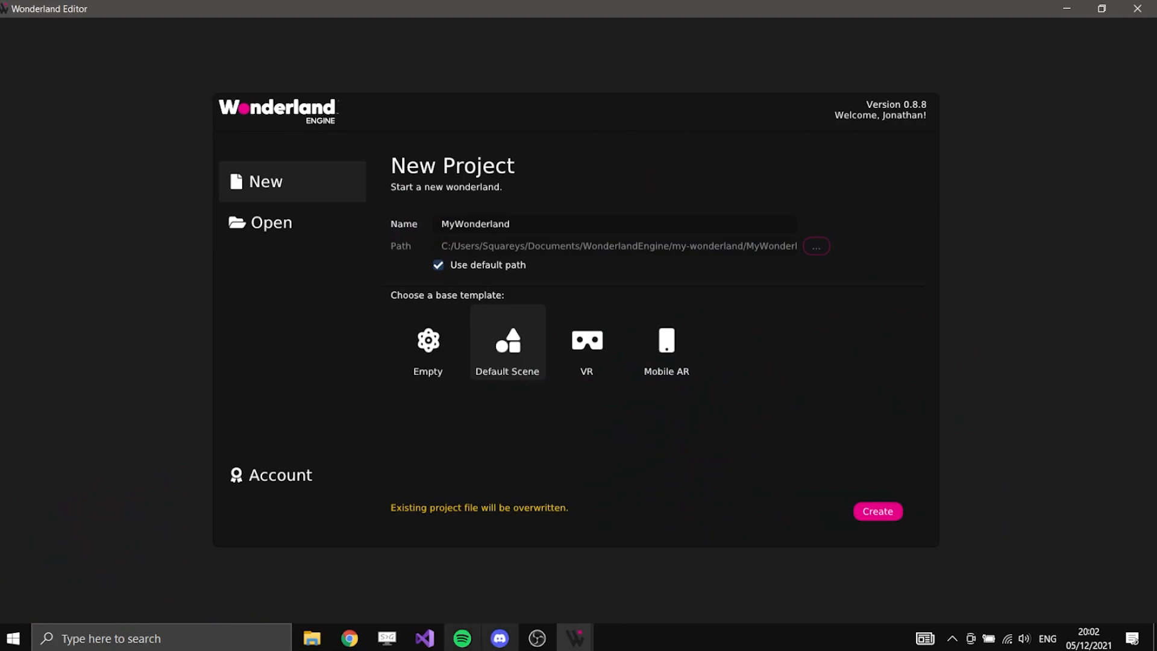
# Create a new project named Metaverse from the VR template
pyautogui.click(312, 638)
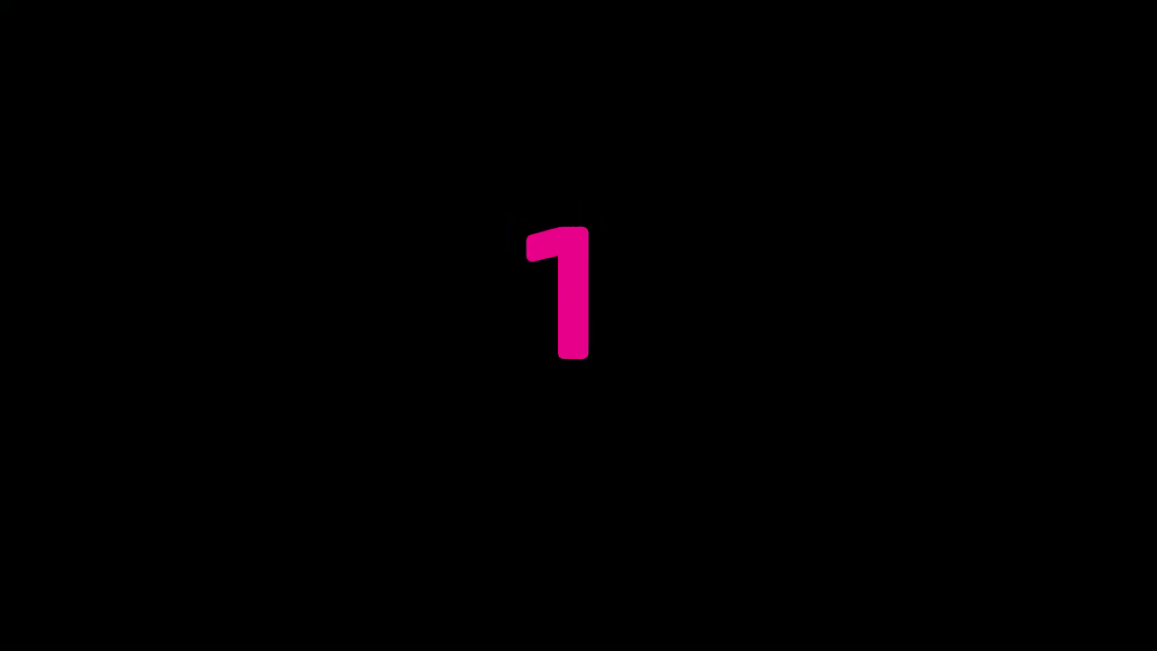
pyautogui.write('Meta')
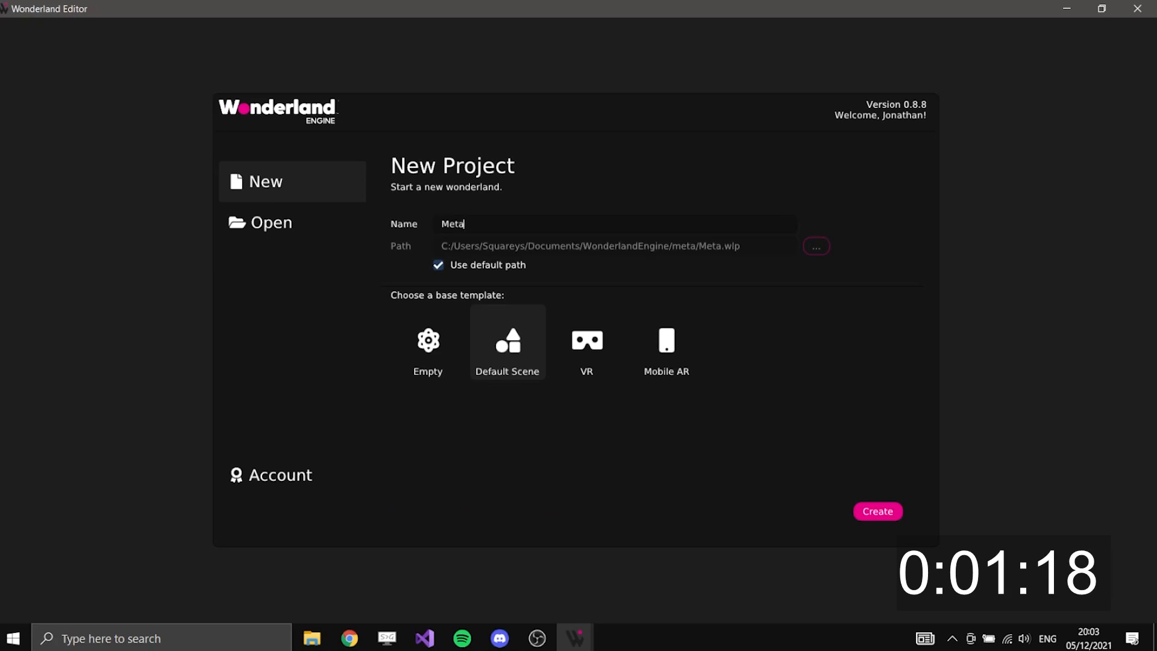
pyautogui.click(586, 341)
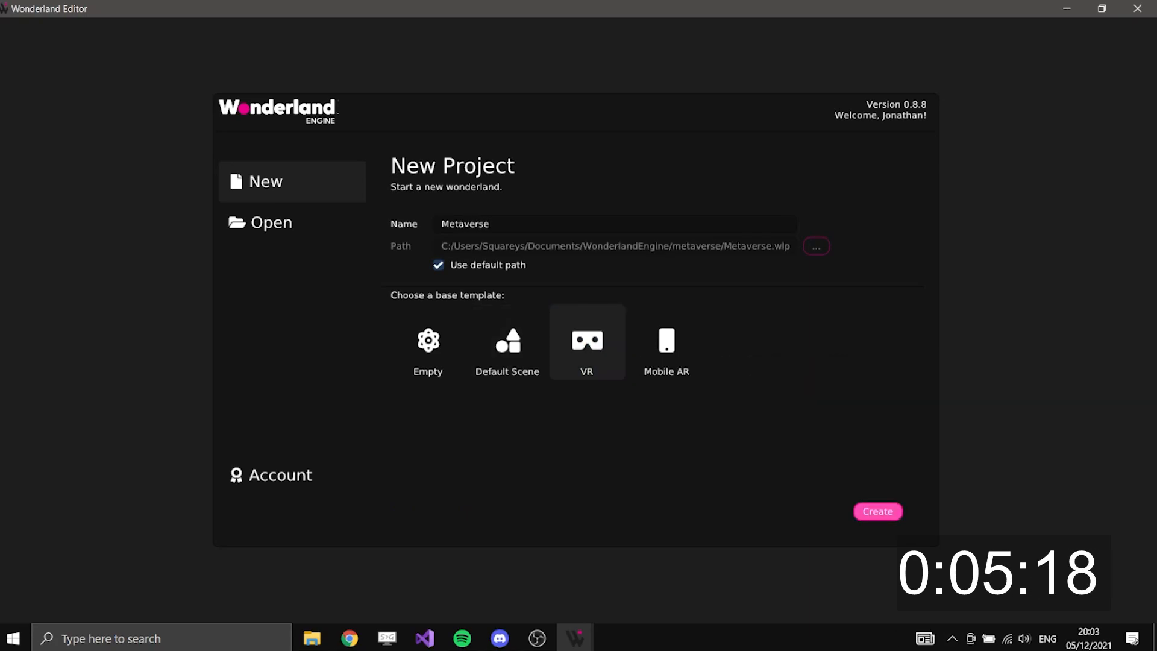
pyautogui.click(877, 511)
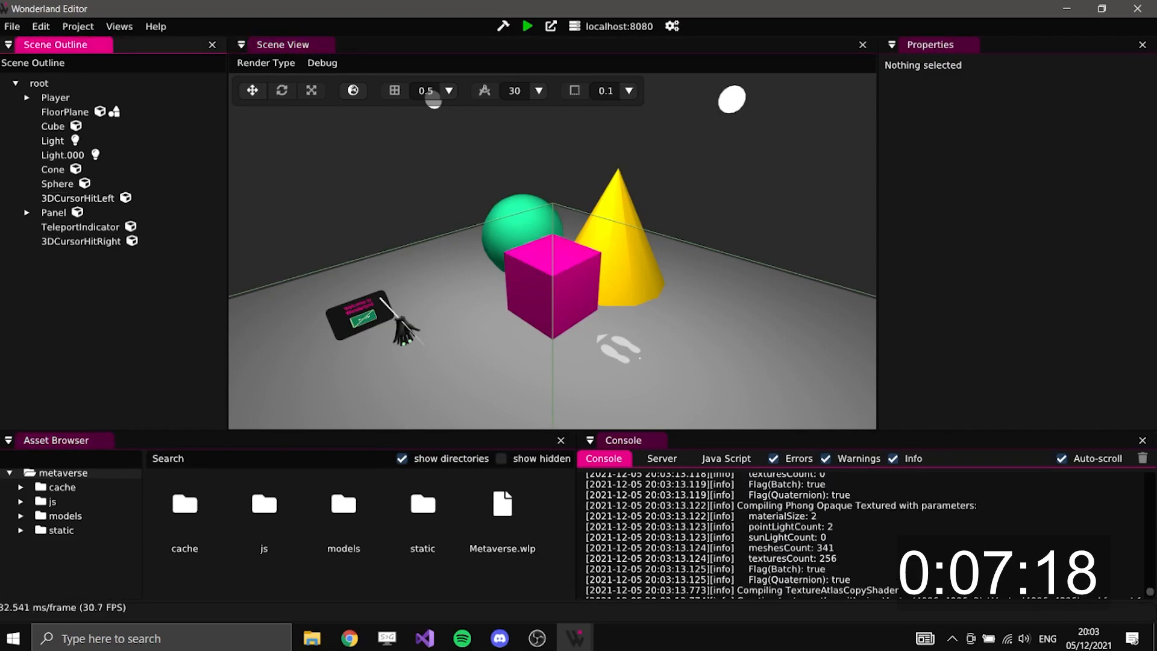
# Add an empty object under the scene root and name it NetworkManager
pyautogui.rightClick(40, 84)
pyautogui.moveTo(91, 97)
pyautogui.click(291, 97)
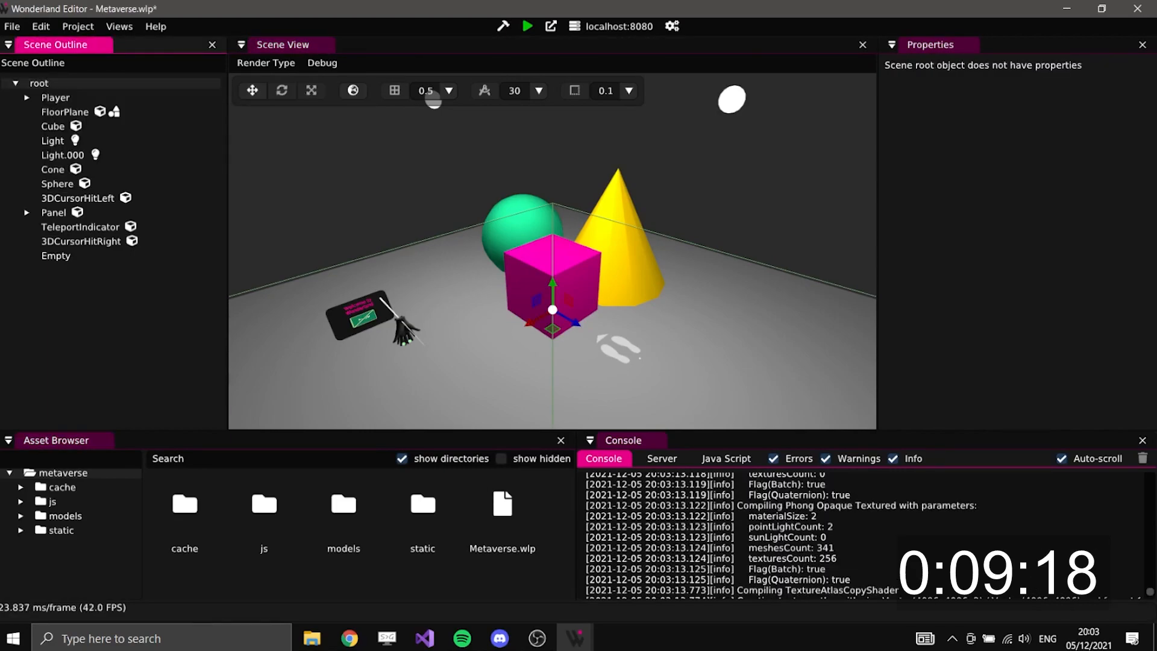
pyautogui.click(56, 256)
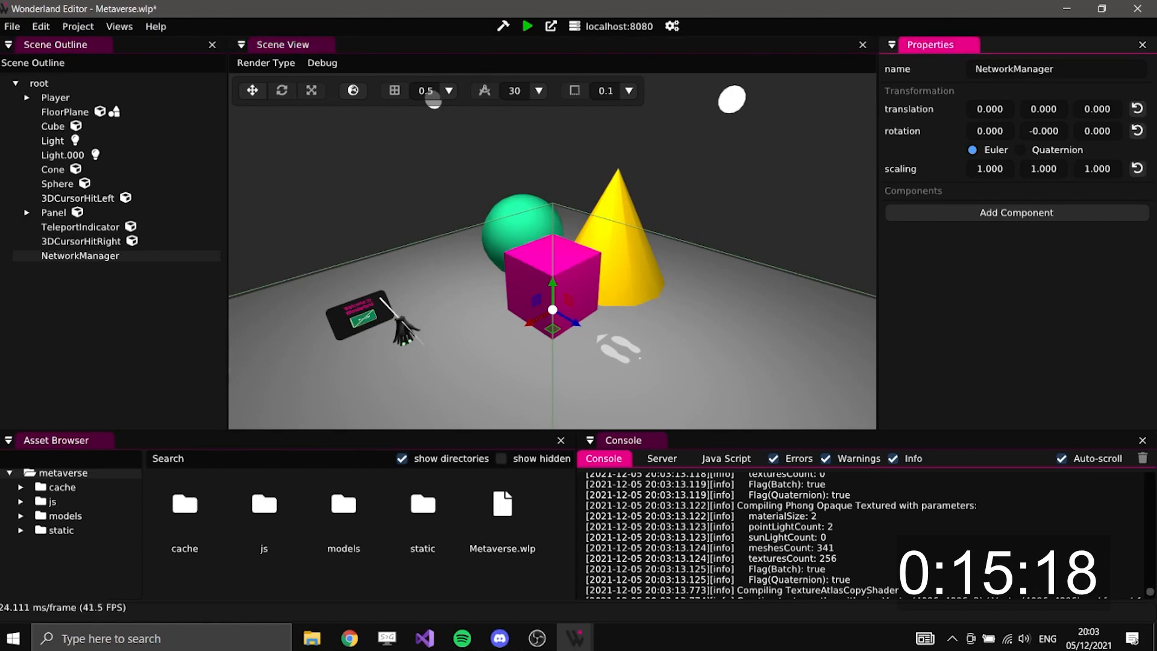
# Copy network-buttons.js, peer-components.js and peerjs.min.js into the project's js folder, and the fbx and glb folders into models
pyautogui.click(1016, 212)
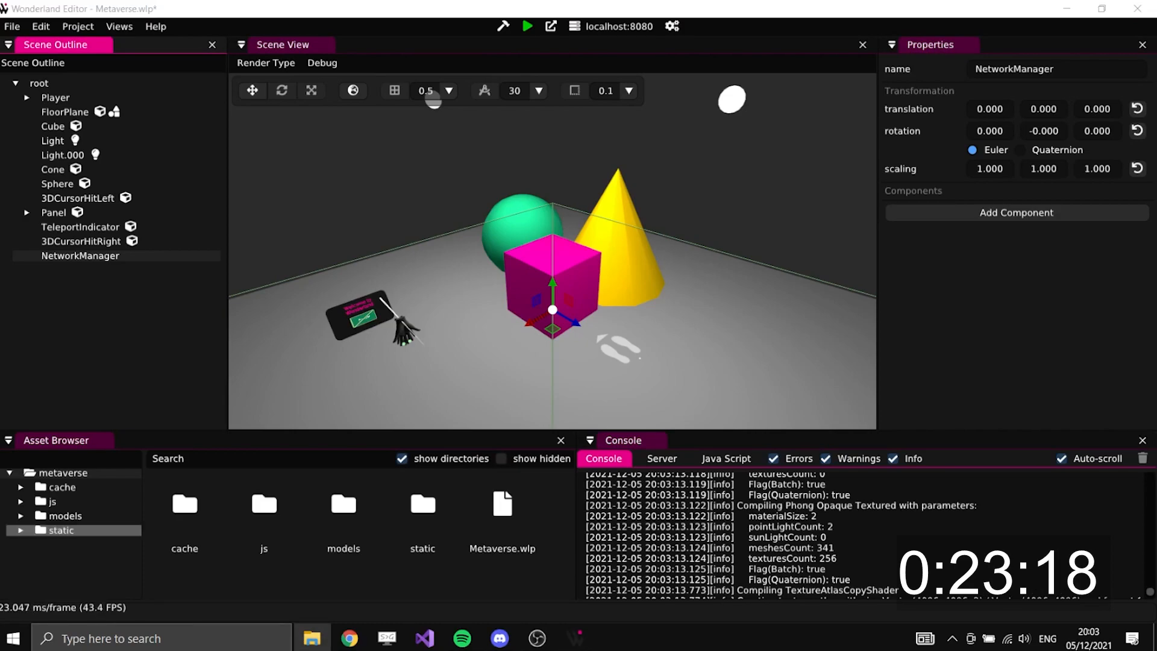
pyautogui.doubleClick(264, 503)
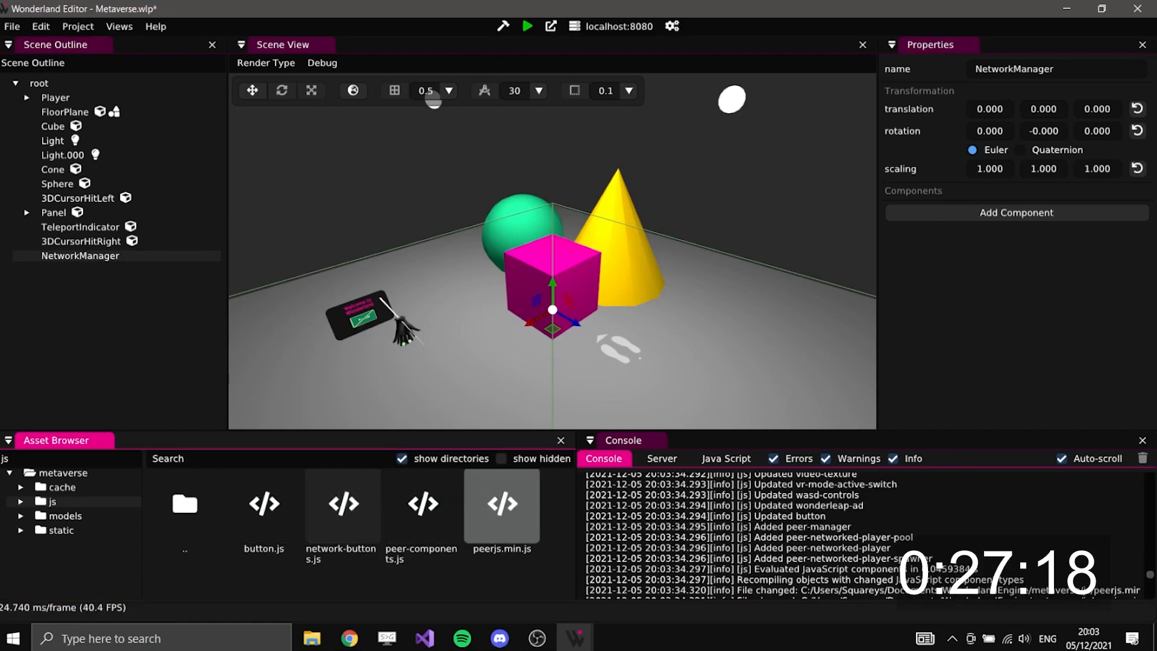
pyautogui.click(65, 515)
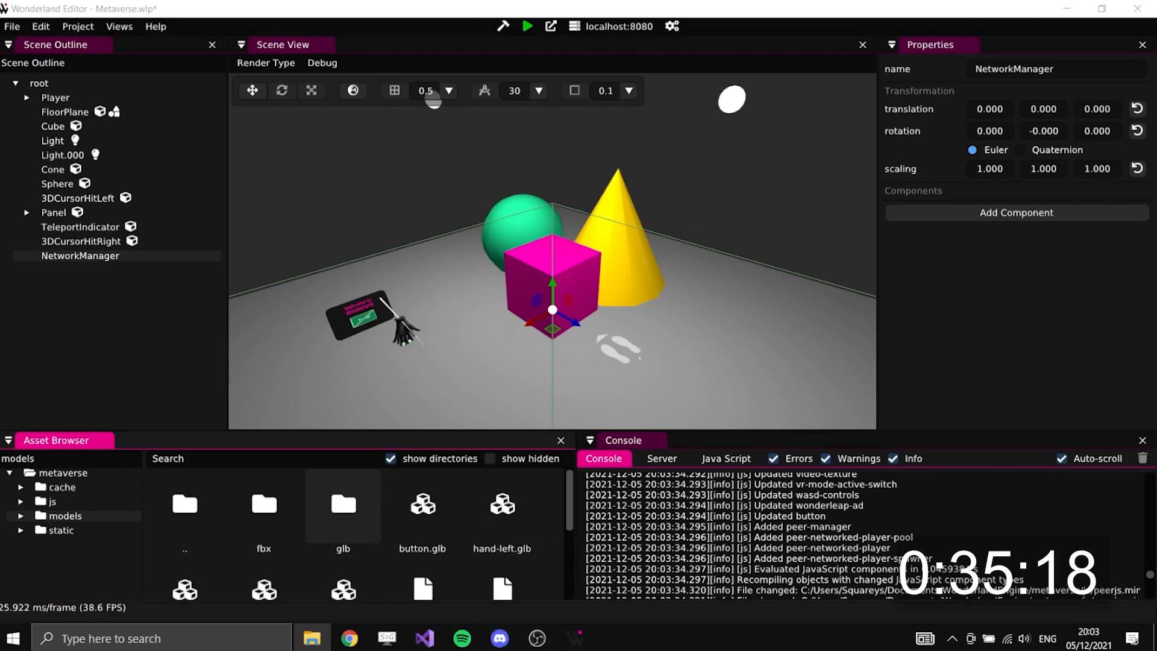
# Add the peer-manager and peer-networked-player-spawner components to the NetworkManager object
pyautogui.click(80, 256)
pyautogui.click(1017, 212)
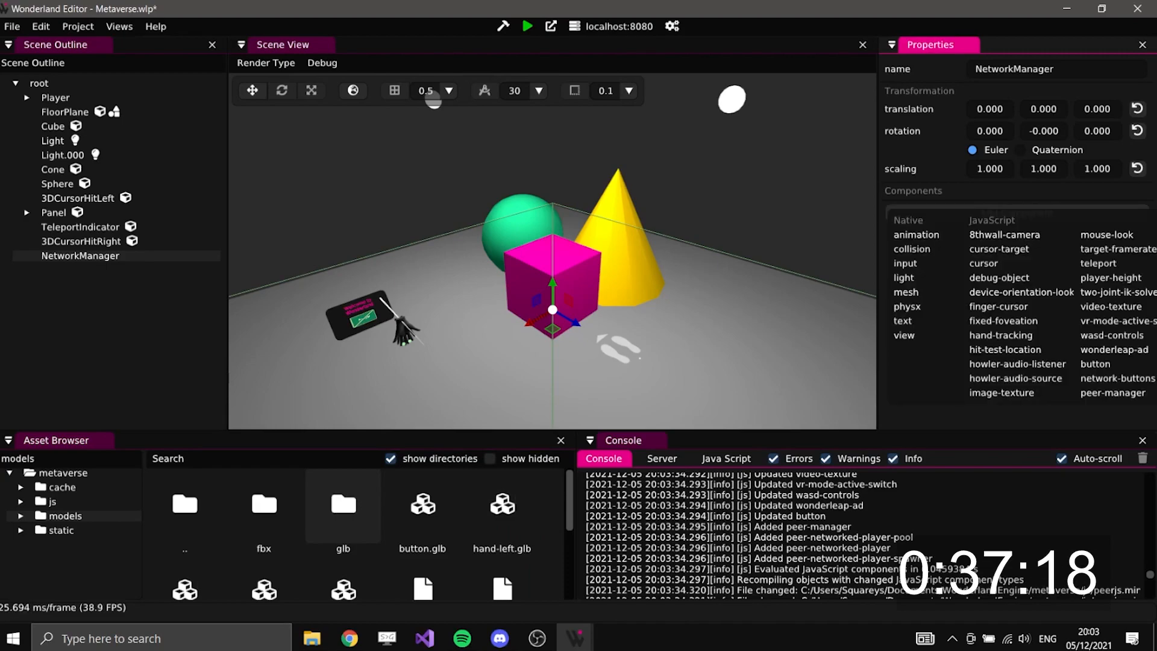
pyautogui.click(1113, 392)
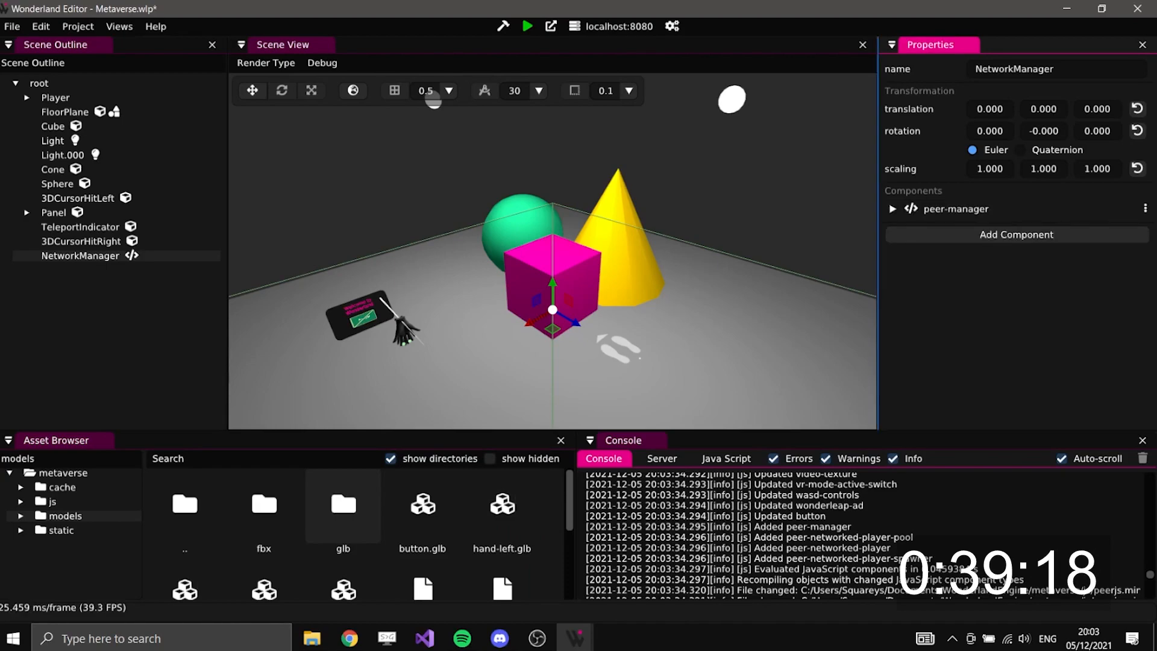
pyautogui.click(875, 247)
pyautogui.moveTo(878, 247); pyautogui.dragTo(728, 247)
pyautogui.click(80, 256)
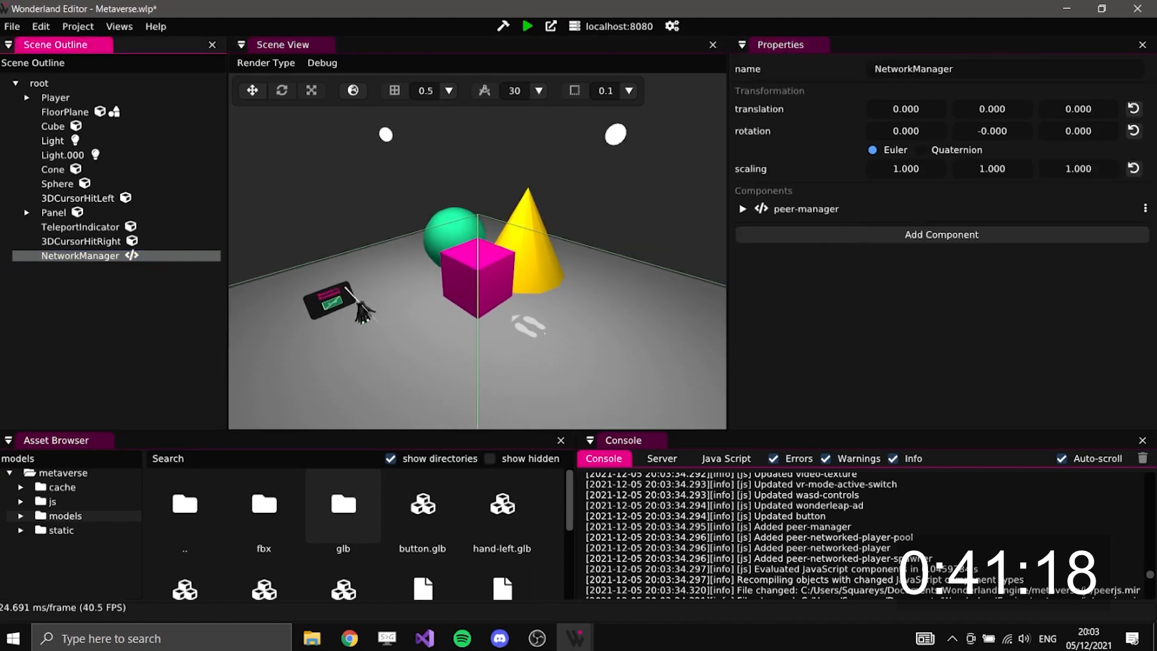
pyautogui.click(958, 234)
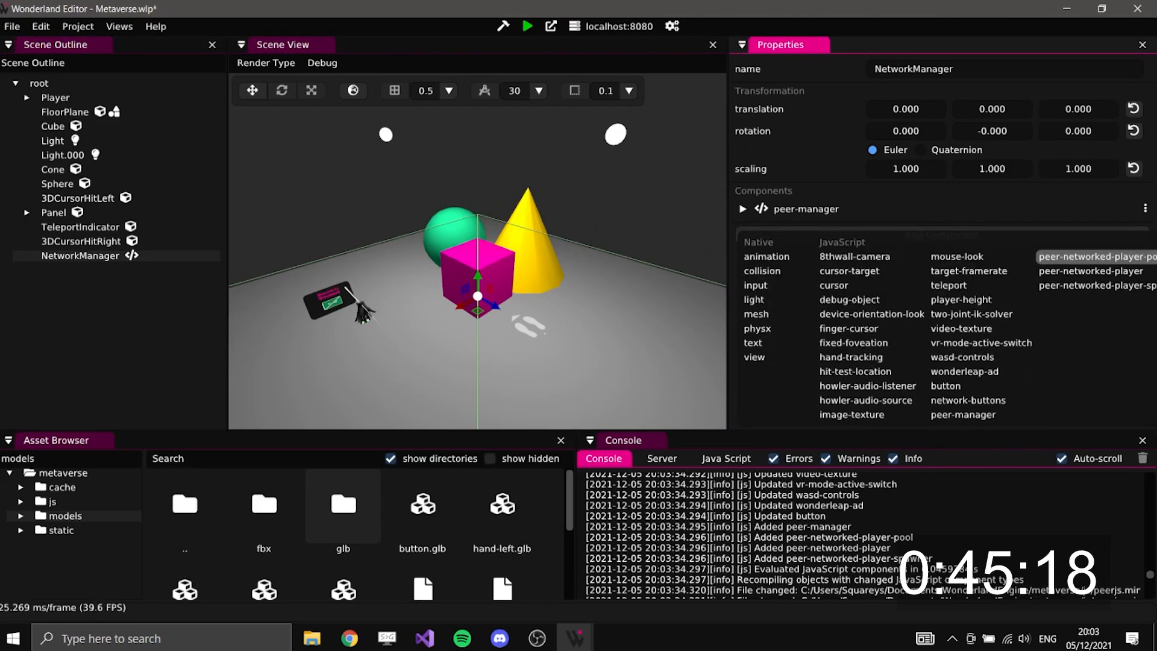
pyautogui.click(1095, 285)
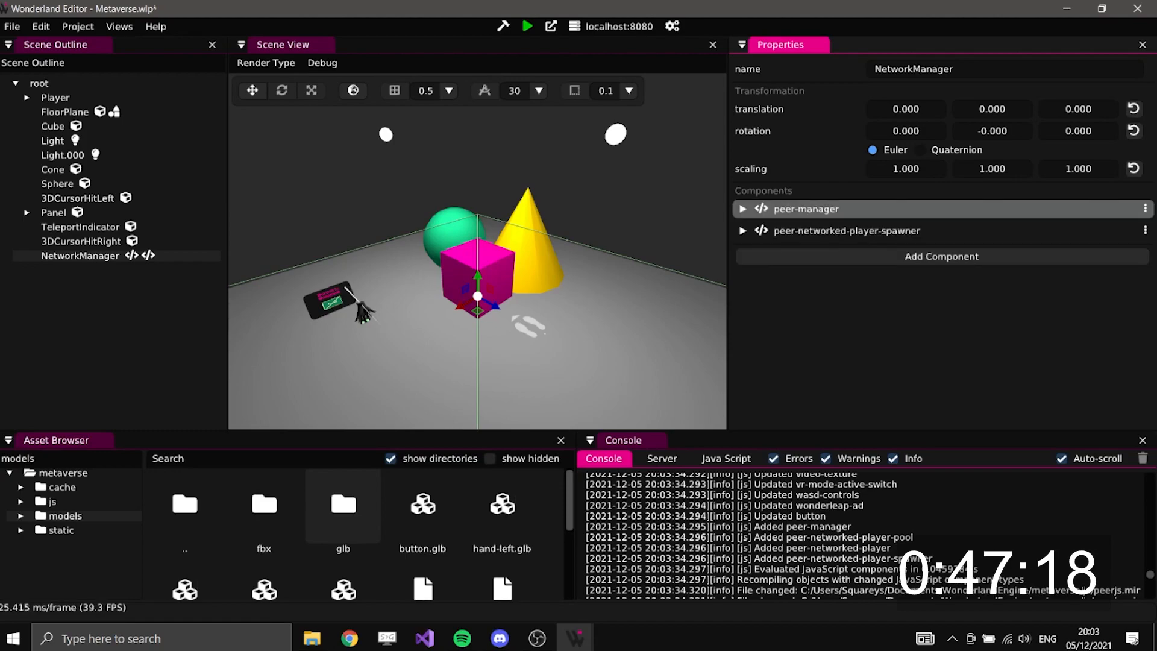
# Set the serverId of NetworkManager's peer-manager component to METAVERSE123
pyautogui.click(806, 208)
pyautogui.doubleClick(971, 247)
pyautogui.click(971, 247)
pyautogui.doubleClick(971, 247)
pyautogui.write('METAVERSE123')
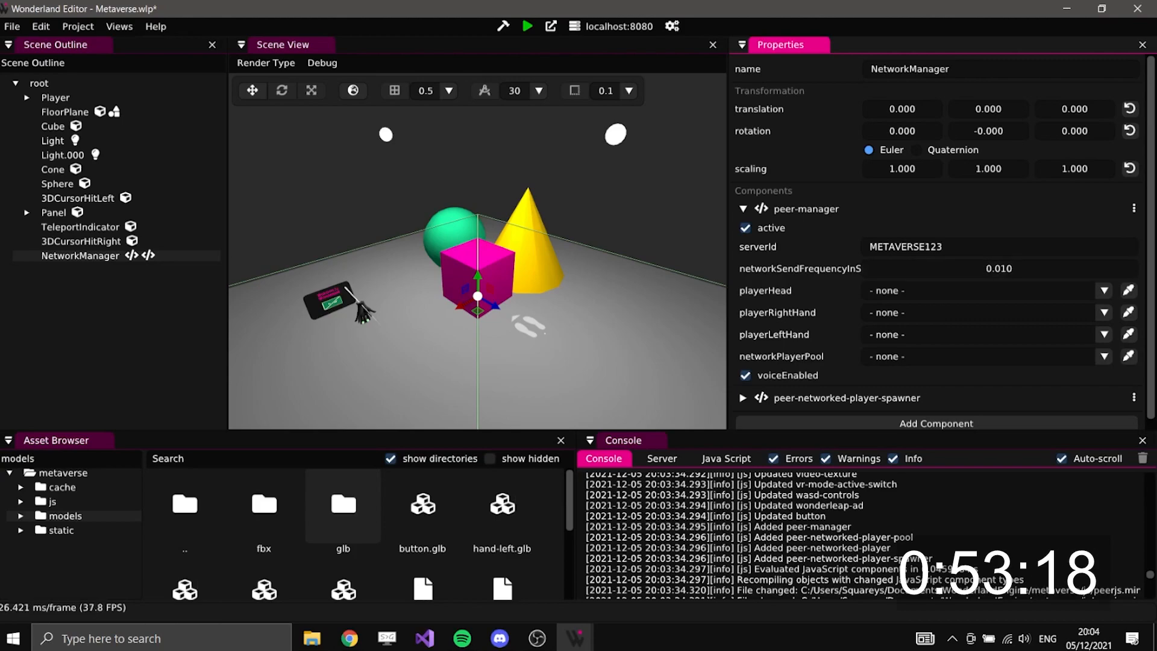
# Expand the Player hierarchy in the scene outline and assign NonVrCamera as the peer-manager's playerHead
pyautogui.click(940, 291)
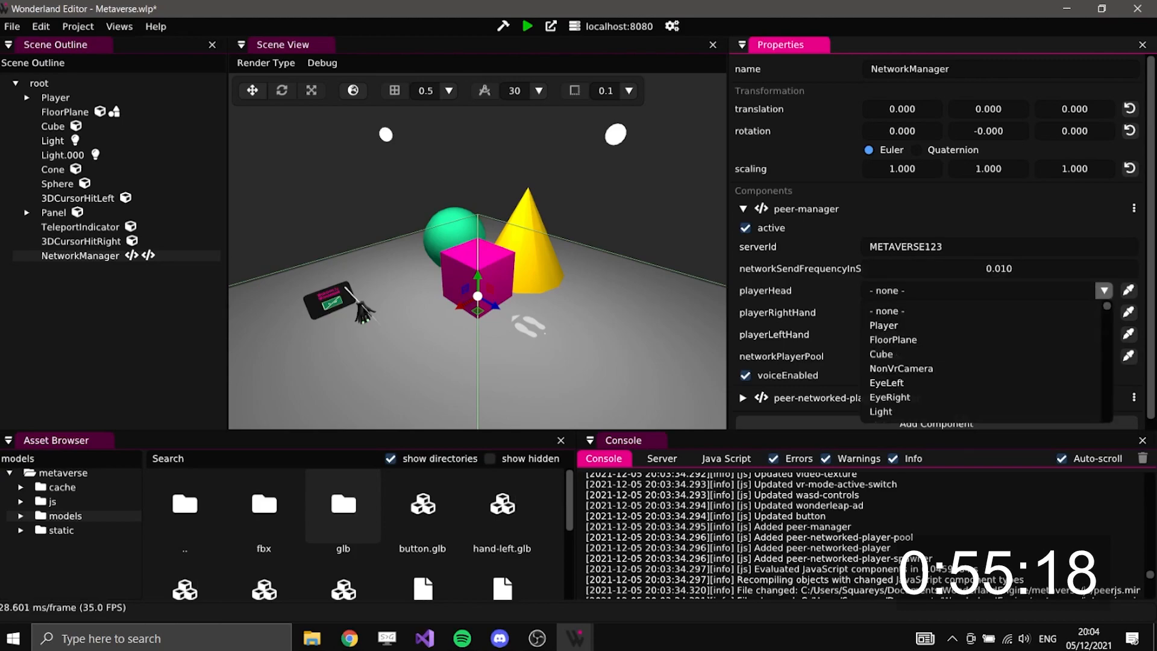
pyautogui.click(27, 97)
pyautogui.click(27, 97)
pyautogui.click(38, 112)
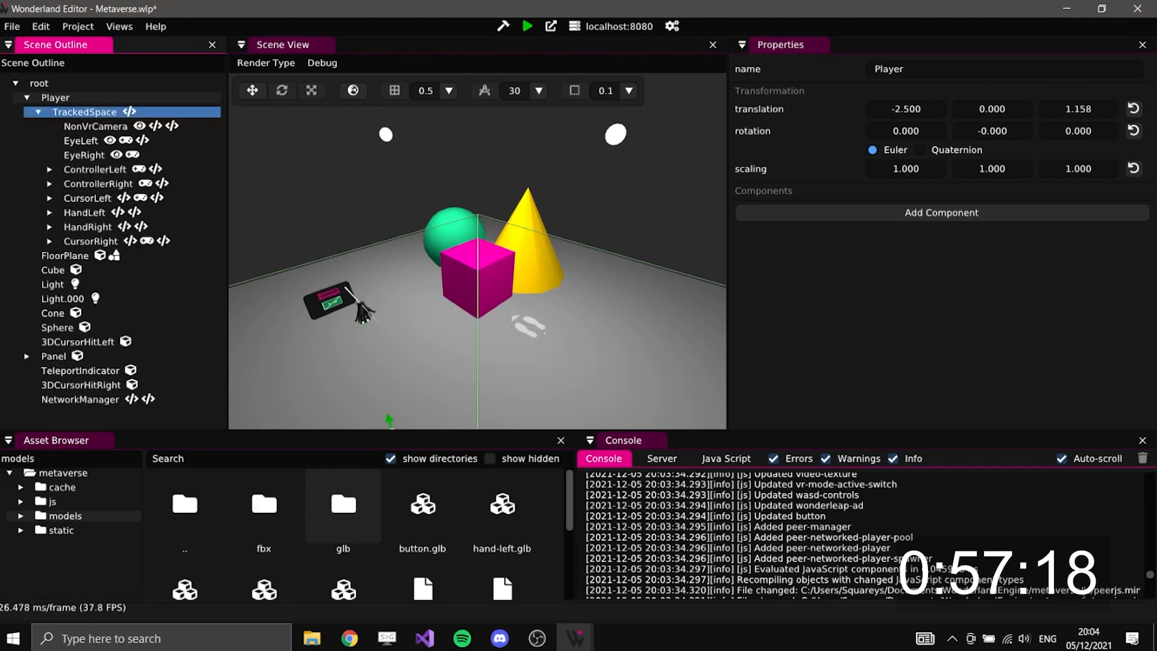
pyautogui.click(85, 112)
pyautogui.click(743, 209)
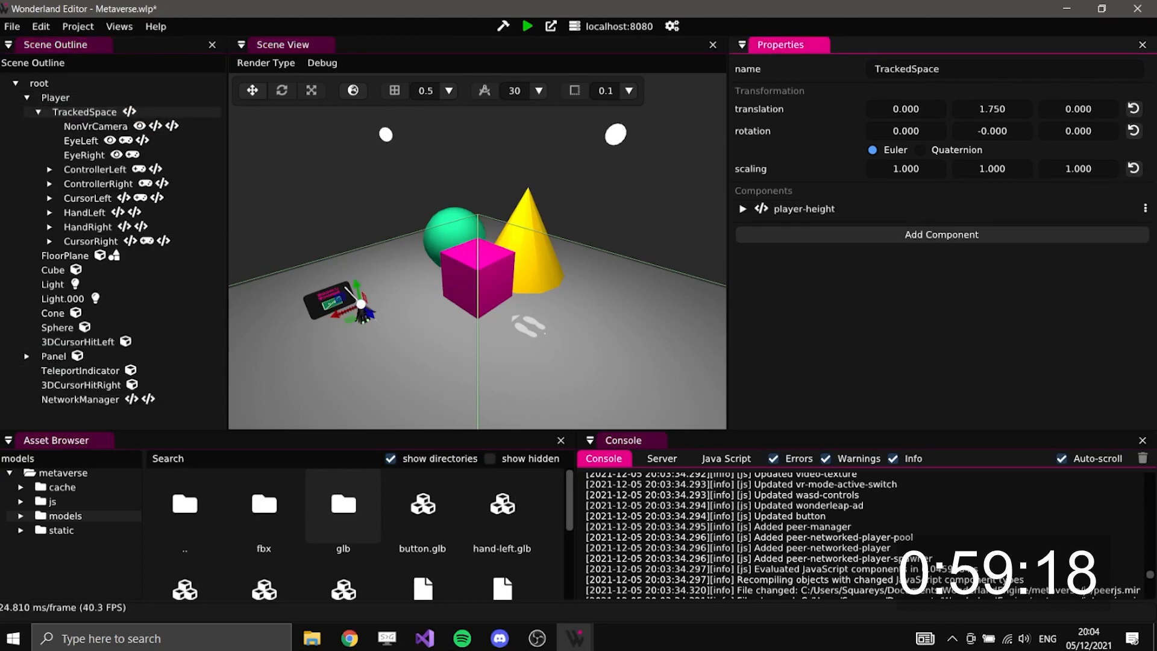
pyautogui.click(80, 400)
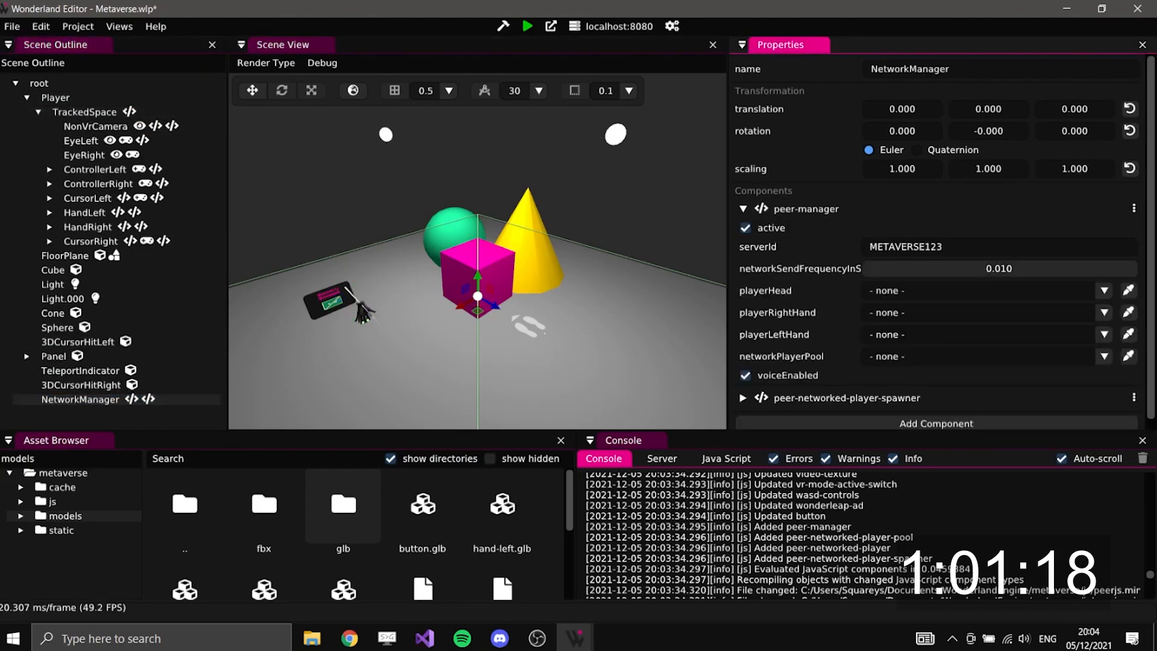
pyautogui.click(1129, 290)
pyautogui.click(96, 126)
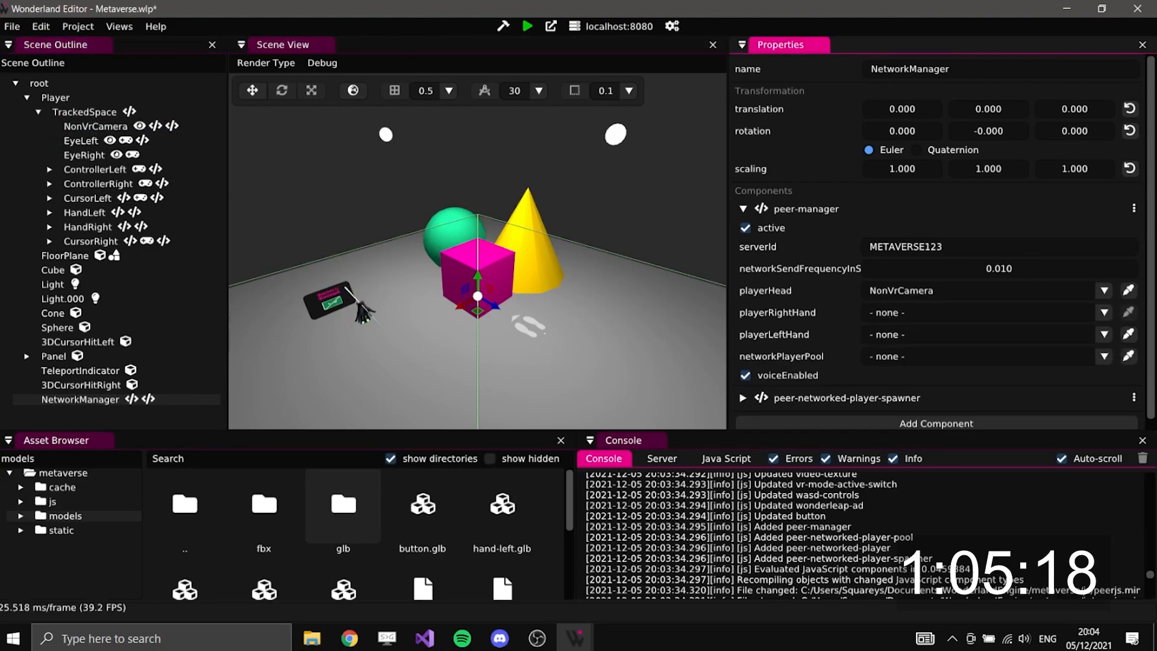
# Set peer-manager's playerRightHand to ControllerRight, playerLeftHand to ControllerLeft and networkPlayerPool to NetworkManager, and disable voiceEnabled
pyautogui.click(1128, 312)
pyautogui.click(95, 169)
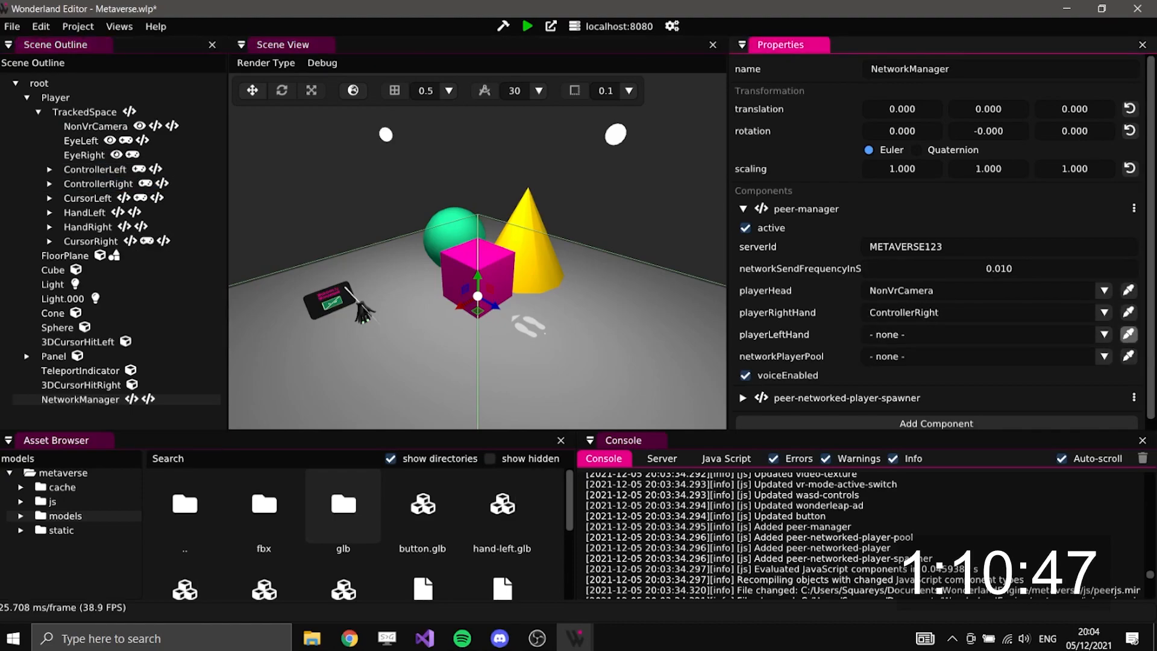
pyautogui.click(1128, 333)
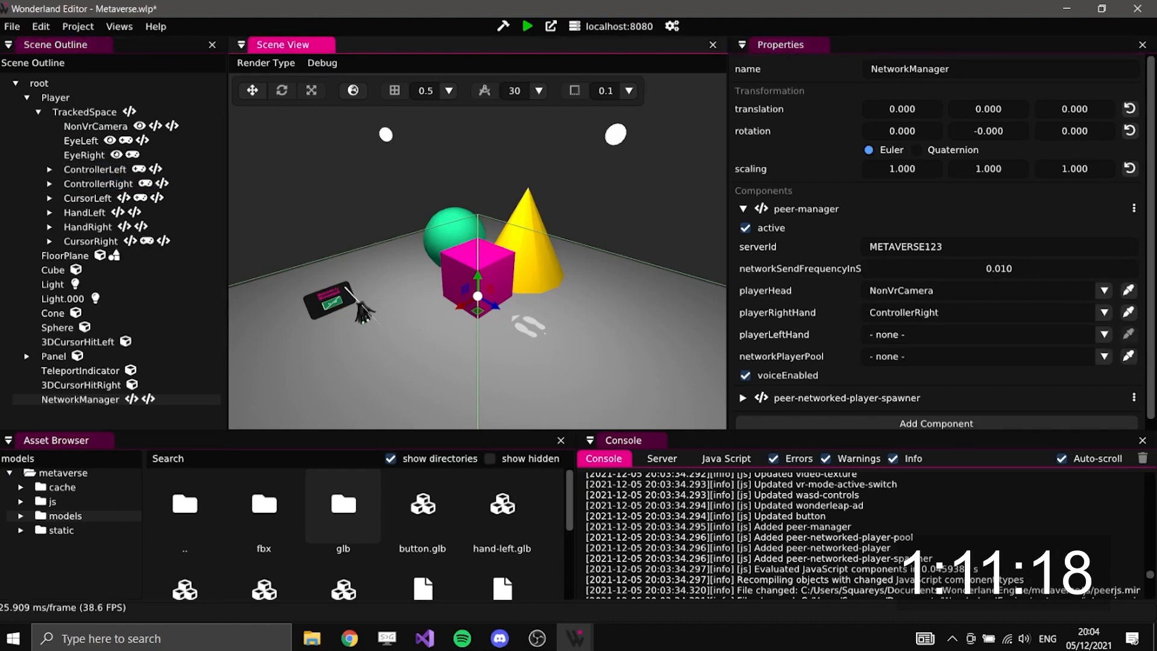
pyautogui.click(96, 169)
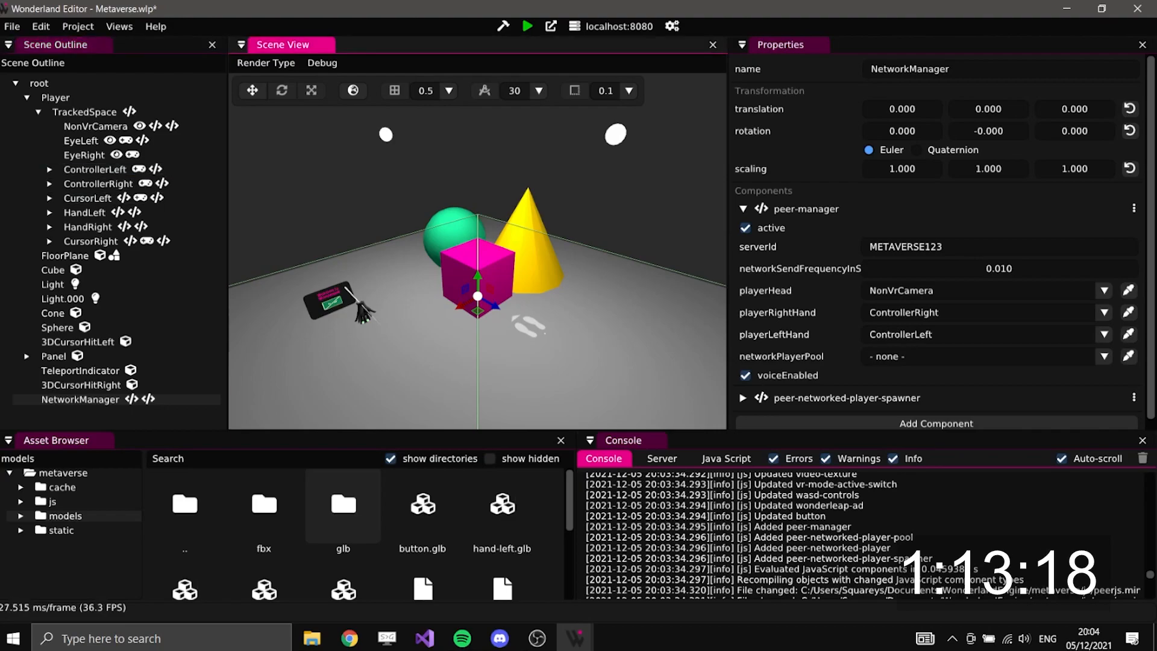
pyautogui.click(1129, 356)
pyautogui.click(80, 400)
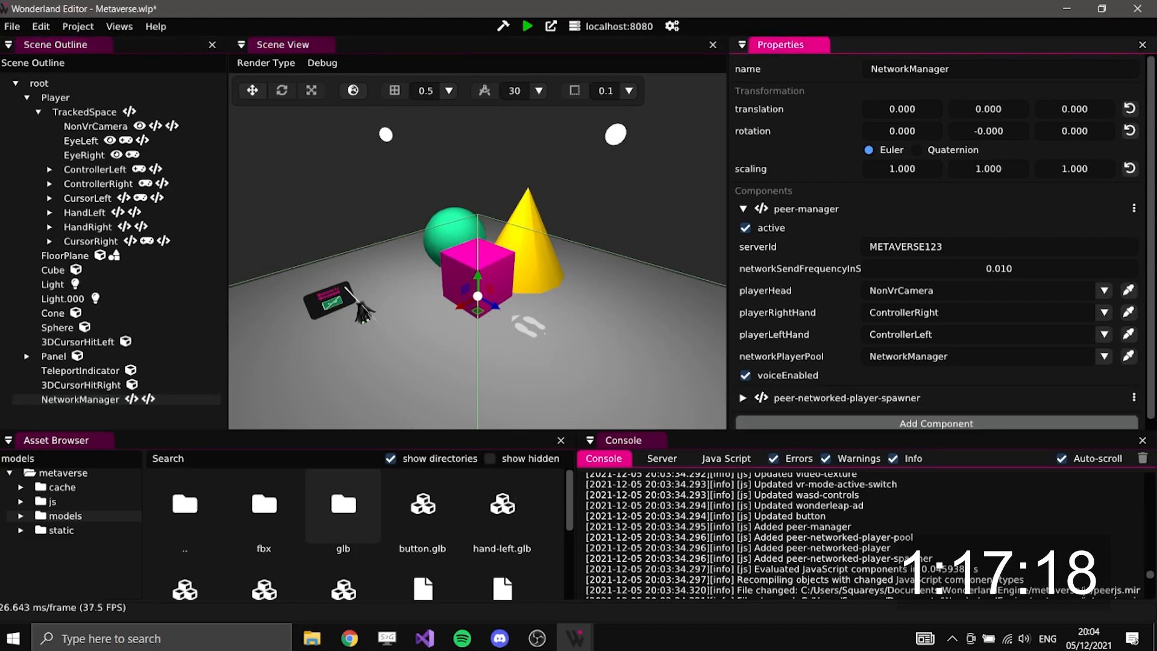
# Expand the peer-networked-player-spawner settings and add static-quest-controllers.glb from models/glb to the scene
pyautogui.click(940, 398)
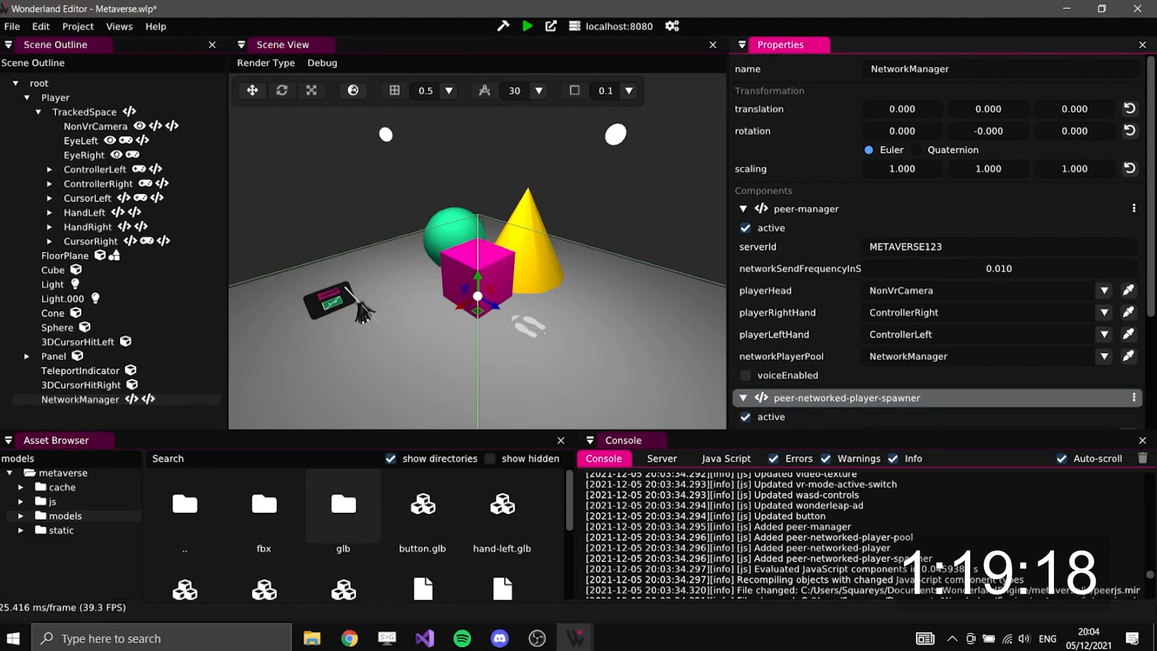
pyautogui.scroll(-3, 943, 314)
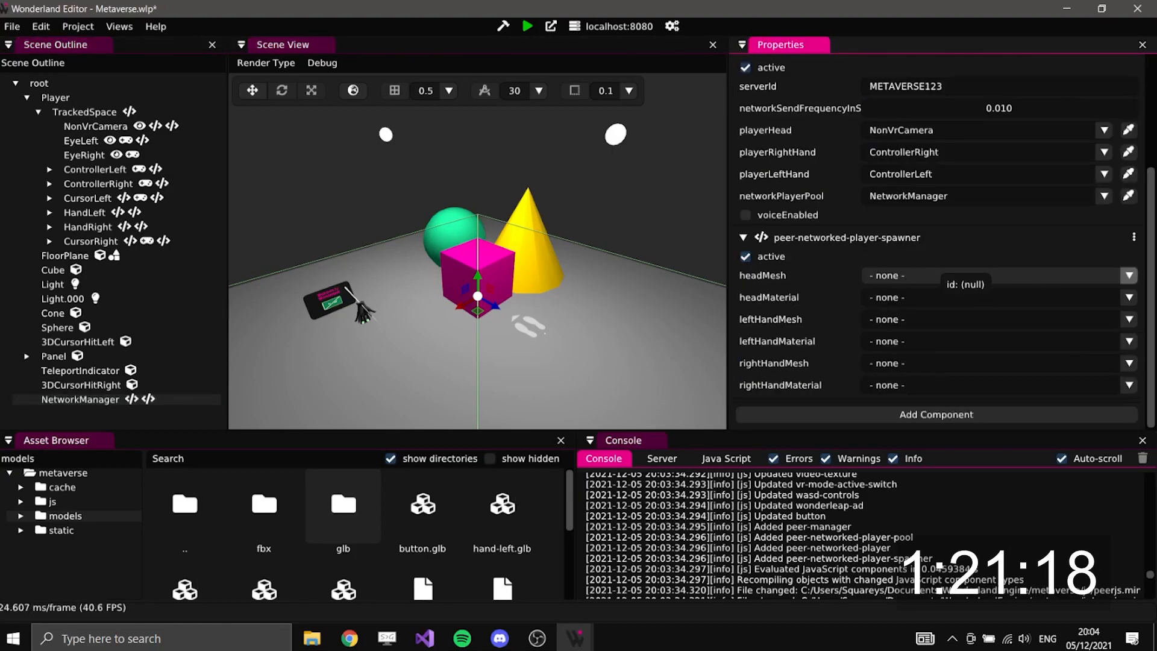
pyautogui.click(72, 256)
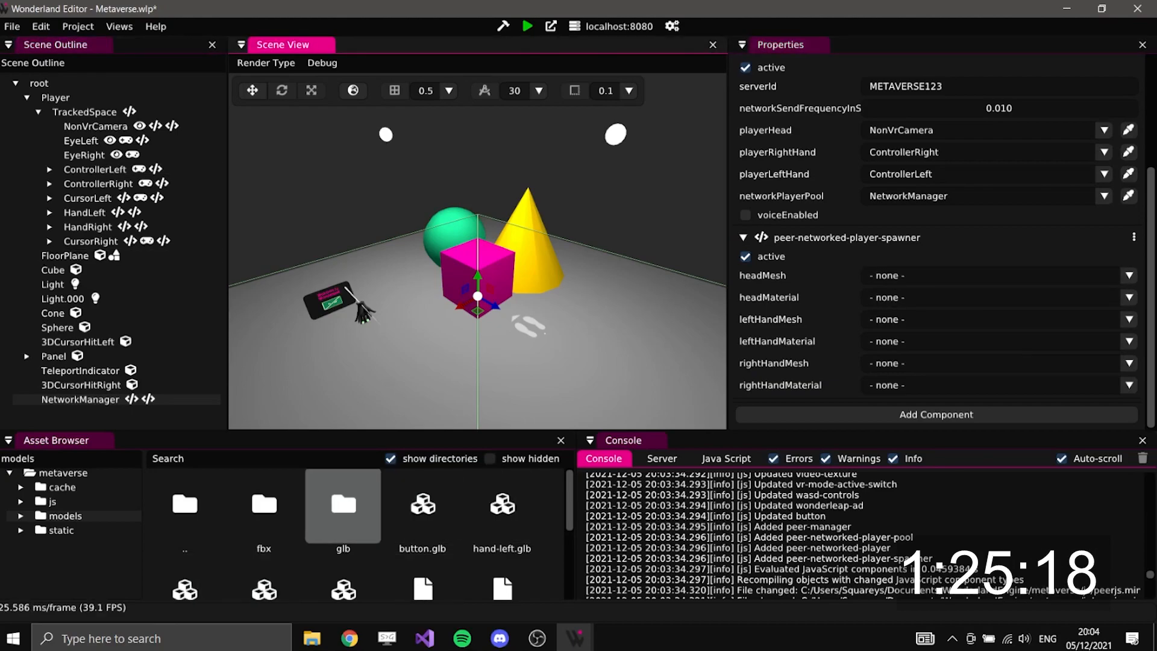
pyautogui.doubleClick(343, 506)
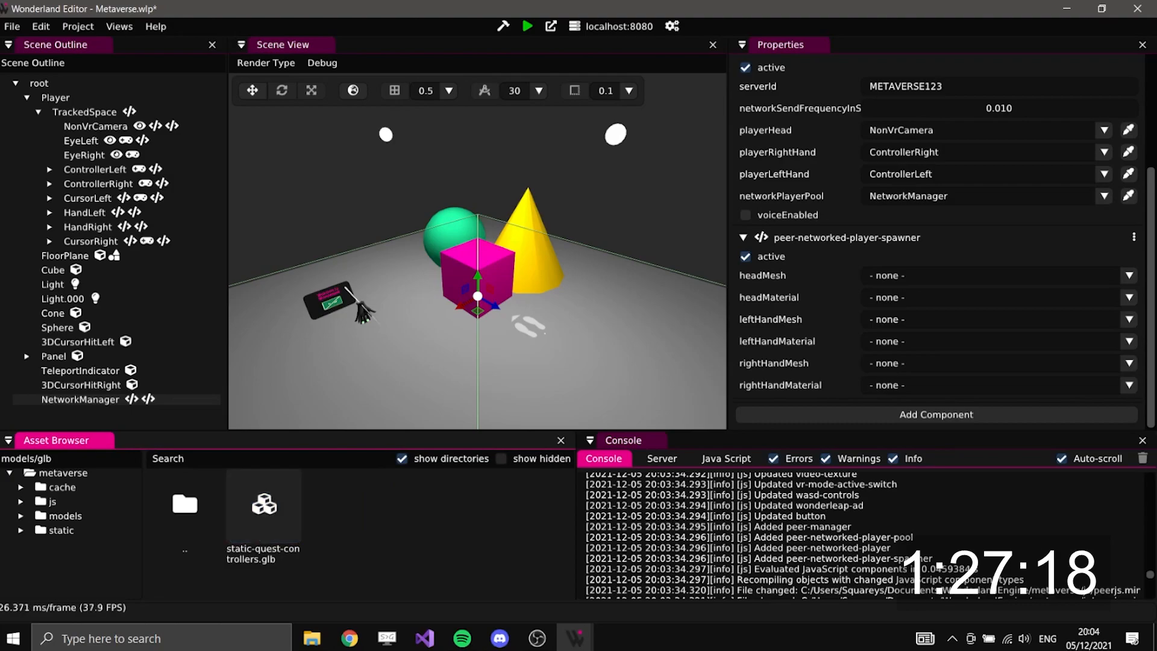
pyautogui.moveTo(264, 505); pyautogui.dragTo(436, 304)
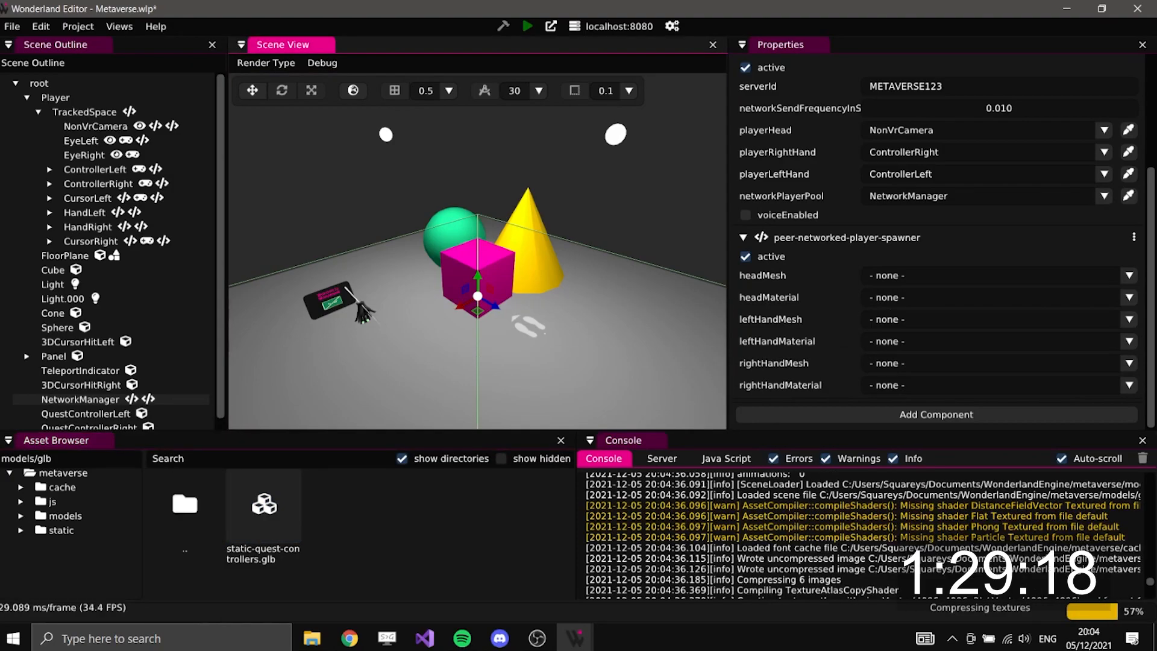
# Add the LentesVR.fbx headset model from models/fbx/Lentes VR to the scene
pyautogui.doubleClick(184, 506)
pyautogui.doubleClick(263, 506)
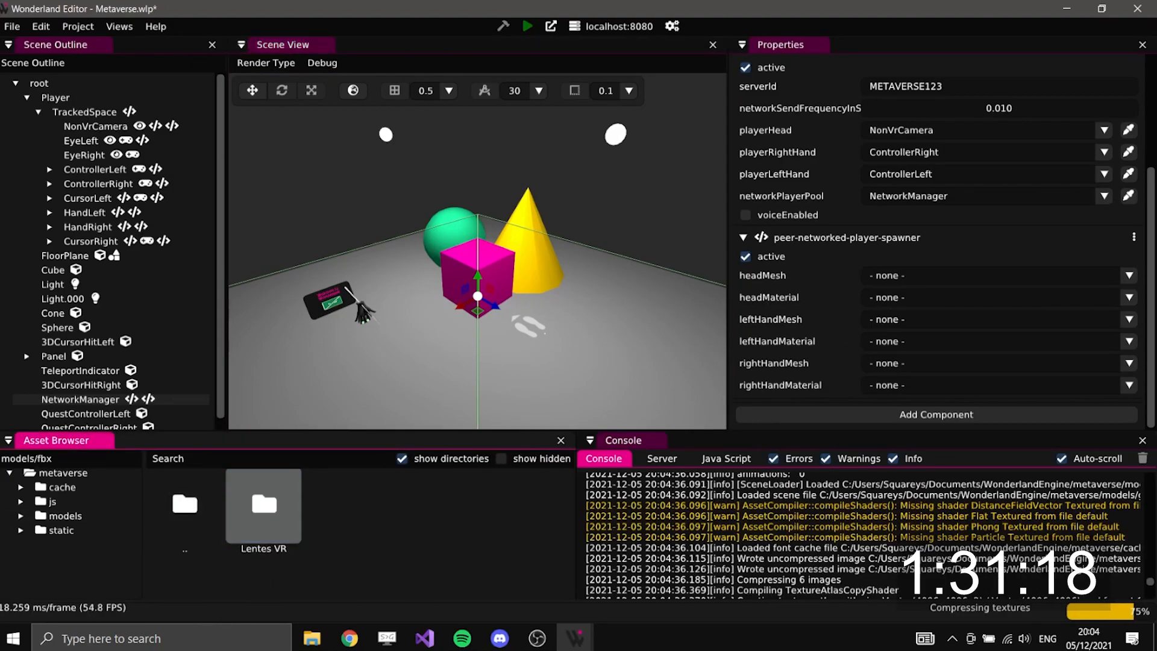
pyautogui.doubleClick(264, 506)
pyautogui.moveTo(343, 505); pyautogui.dragTo(453, 306)
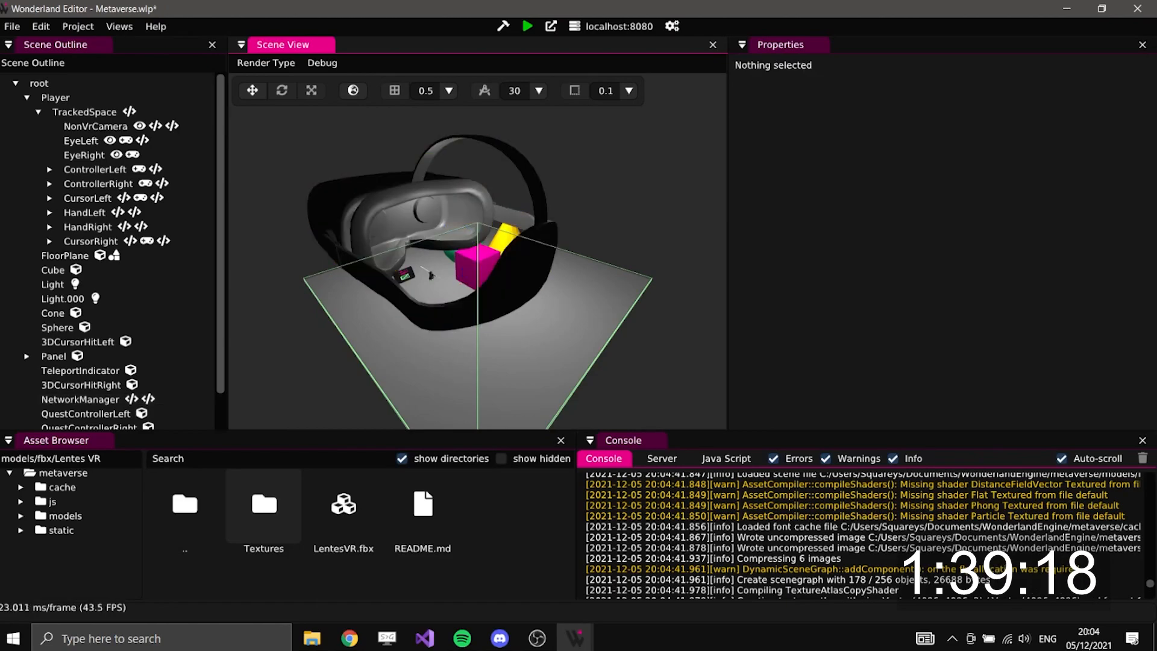
# Reduce the uniform scaling of the imported headset mesh in the project's mesh resources and return to the scene
pyautogui.click(119, 26)
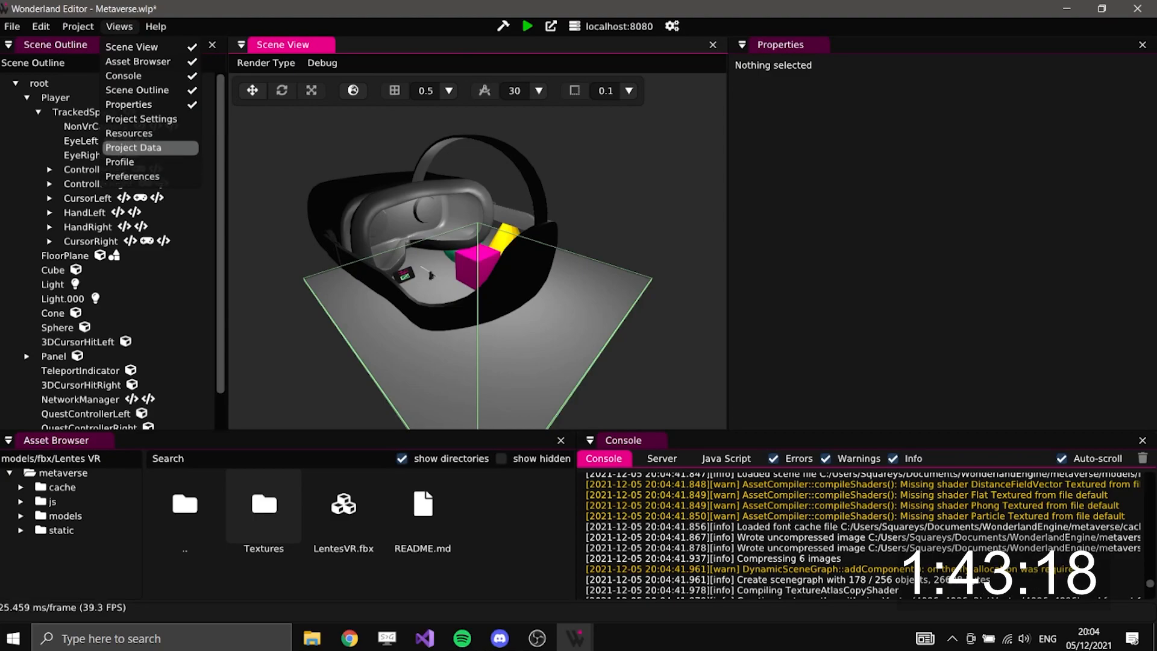
pyautogui.click(129, 133)
pyautogui.click(327, 69)
pyautogui.scroll(-10, 422, 295)
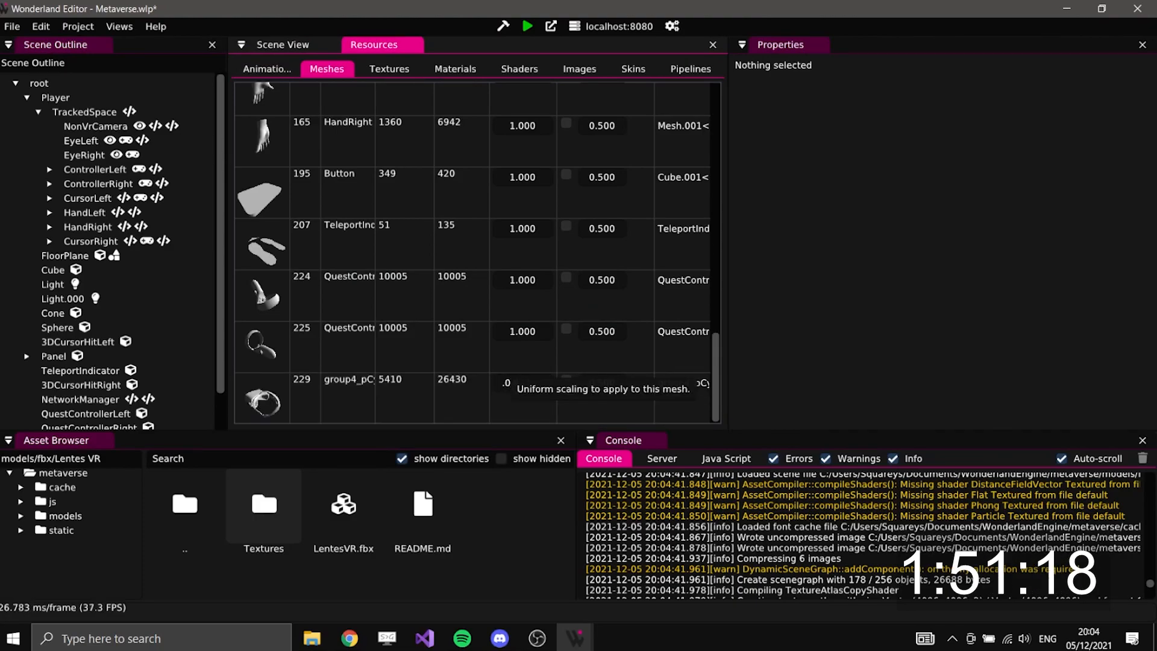
pyautogui.click(283, 45)
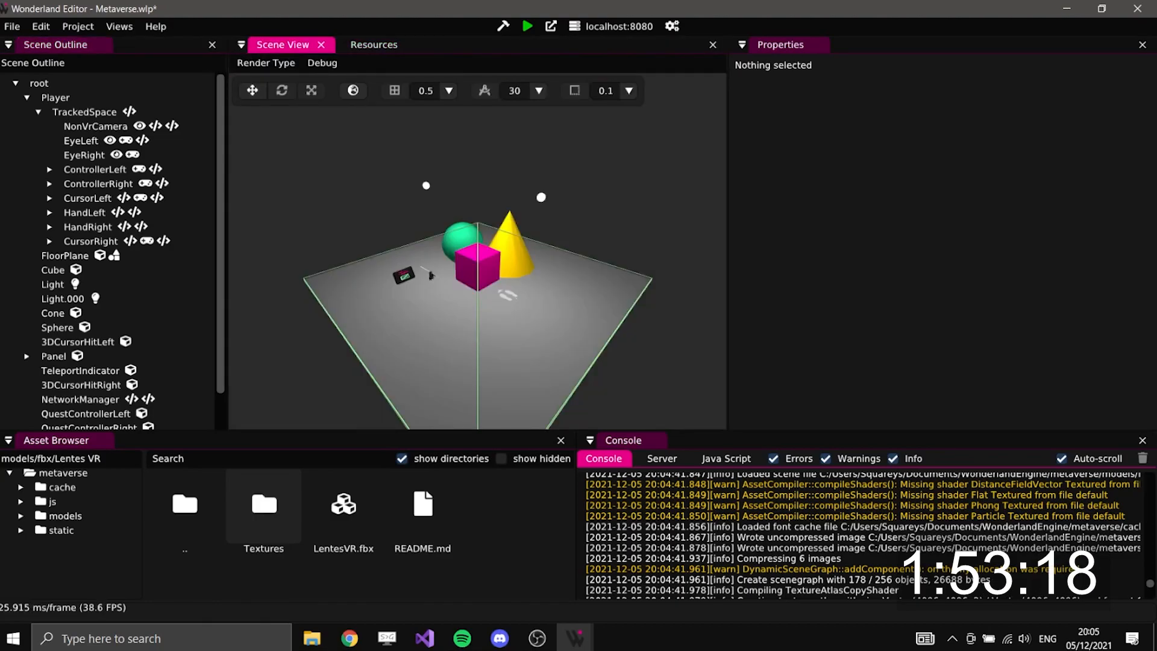
pyautogui.scroll(5, 478, 251)
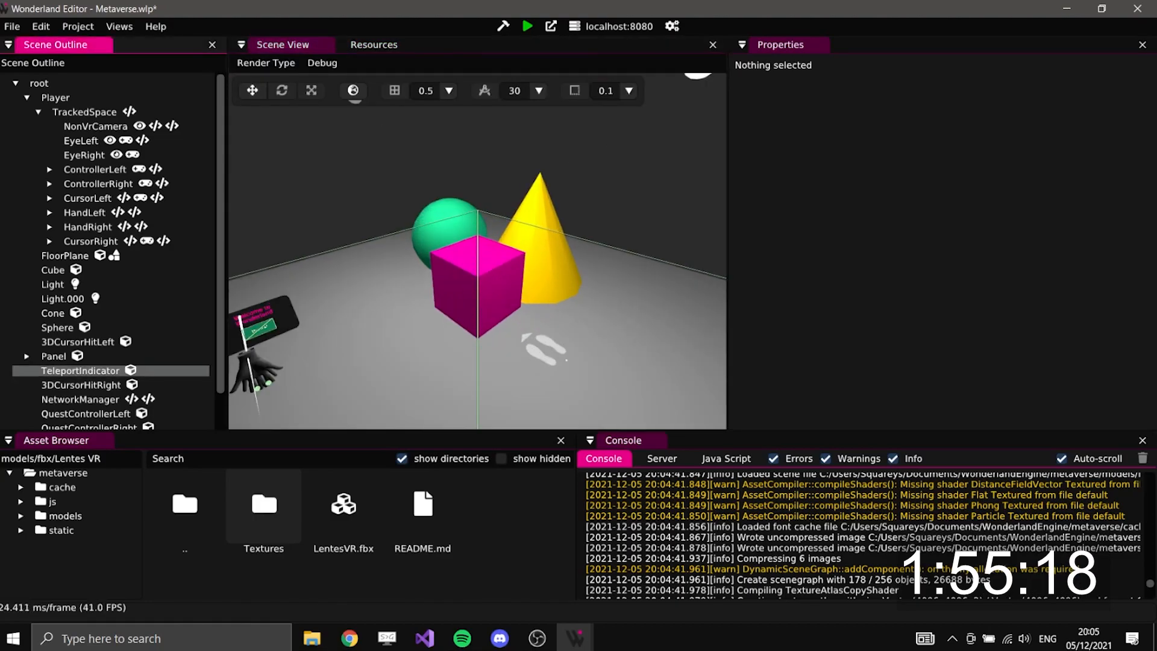
# Examine the size of the imported headset object group4_pCylinder3 against the rest of the scene
pyautogui.scroll(-2, 111, 369)
pyautogui.click(58, 403)
pyautogui.click(85, 417)
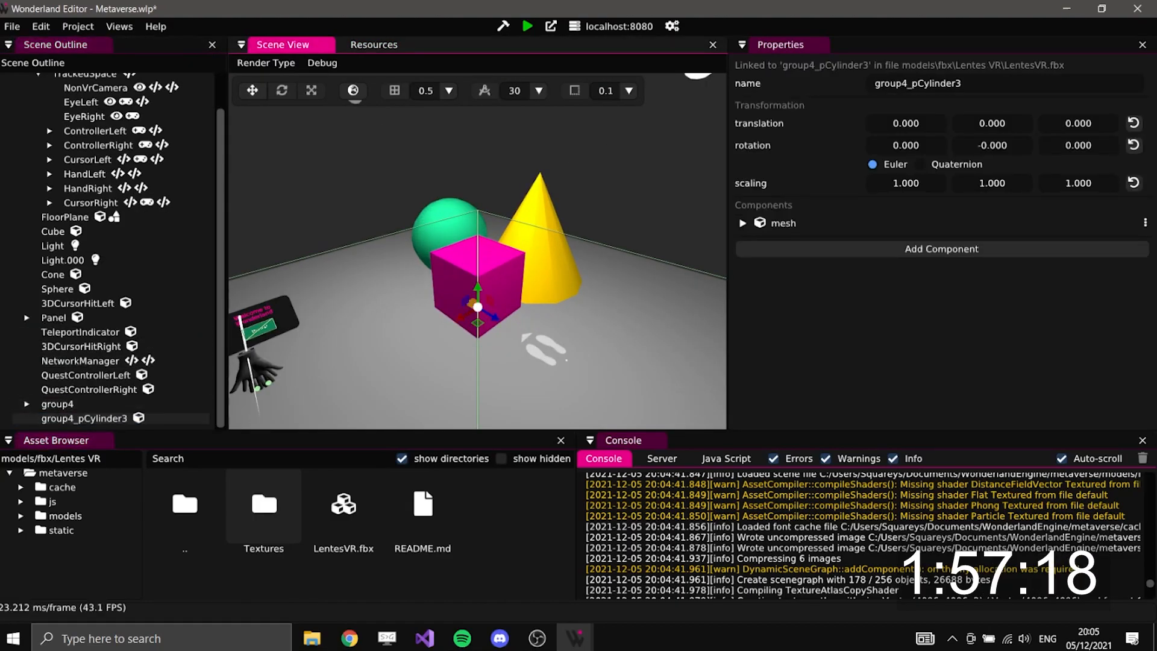
pyautogui.press('f')
pyautogui.scroll(5, 478, 251)
pyautogui.scroll(-2, 478, 252)
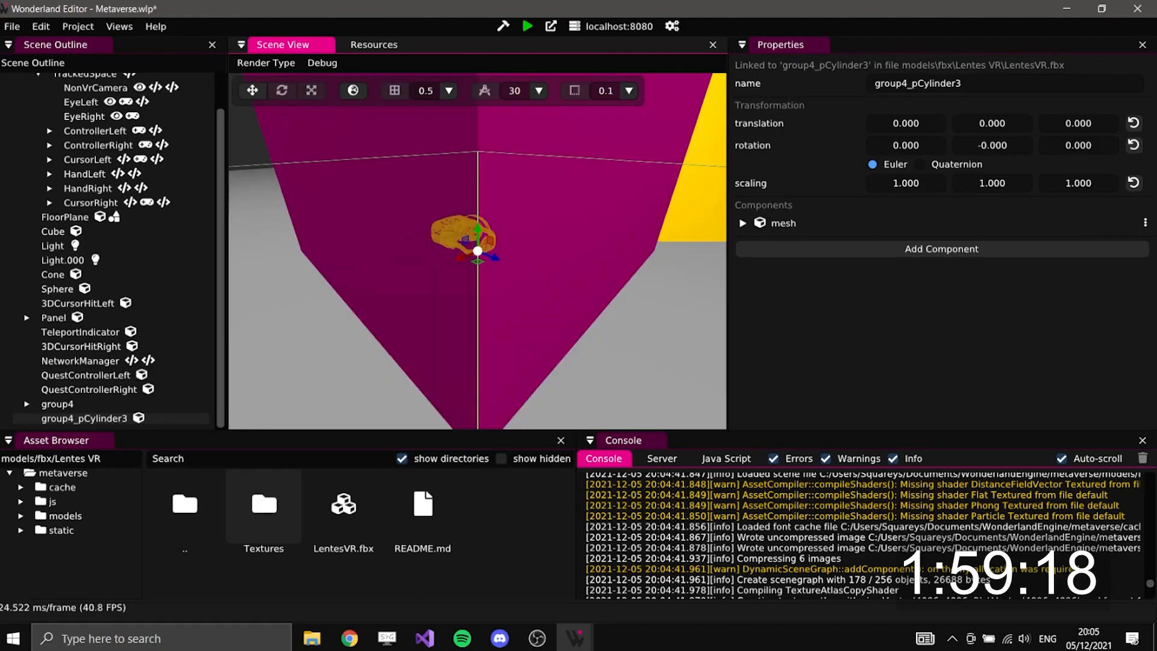
pyautogui.scroll(2, 477, 251)
pyautogui.scroll(-5, 478, 251)
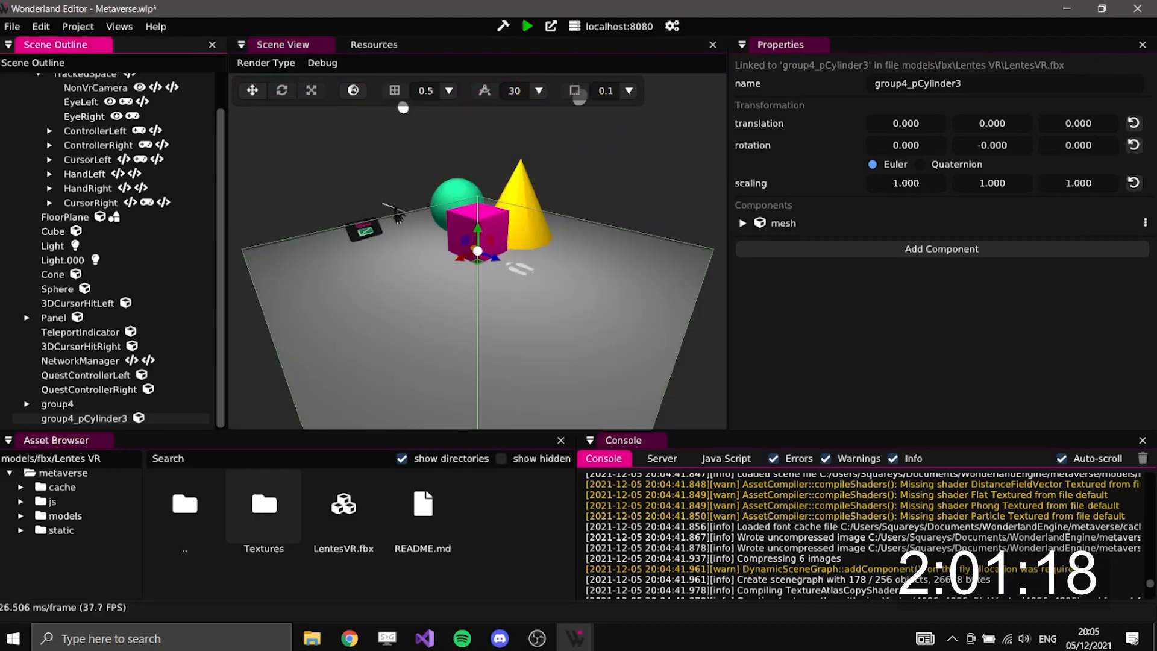
# Delete QuestControllerLeft, QuestControllerRight, group4 and group4_pCylinder3 from the scene
pyautogui.keyDown('ctrl'); pyautogui.click(57, 404); pyautogui.keyUp('ctrl')
pyautogui.click(86, 375)
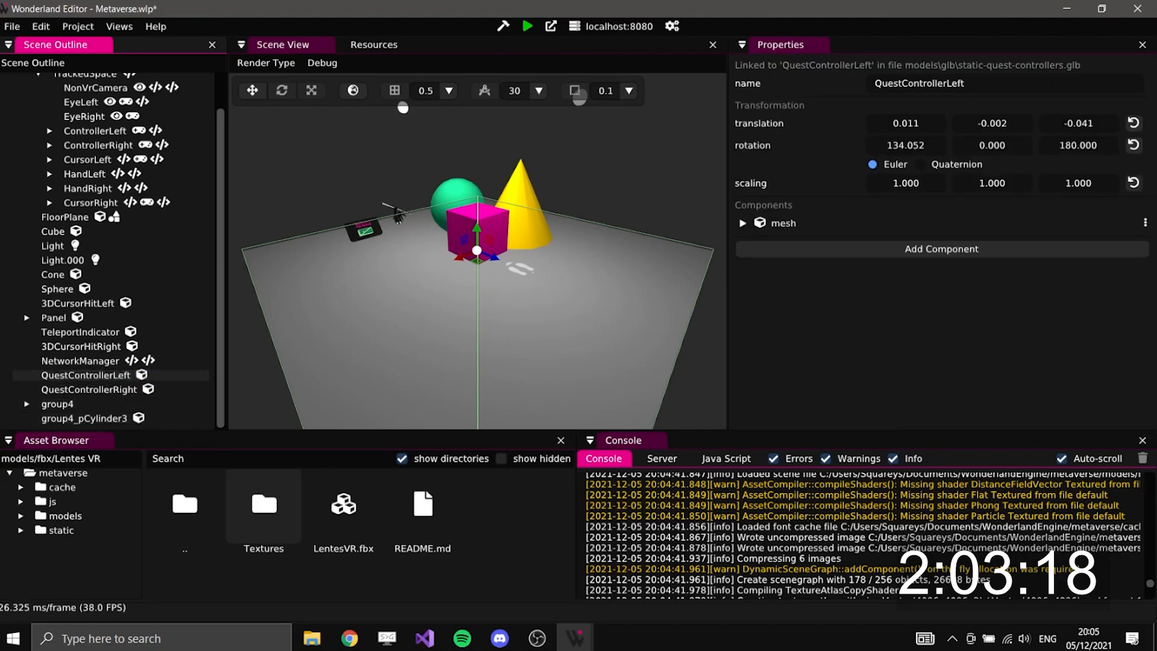
pyautogui.keyDown('shift'); pyautogui.click(84, 418); pyautogui.keyUp('shift')
pyautogui.press('Delete')
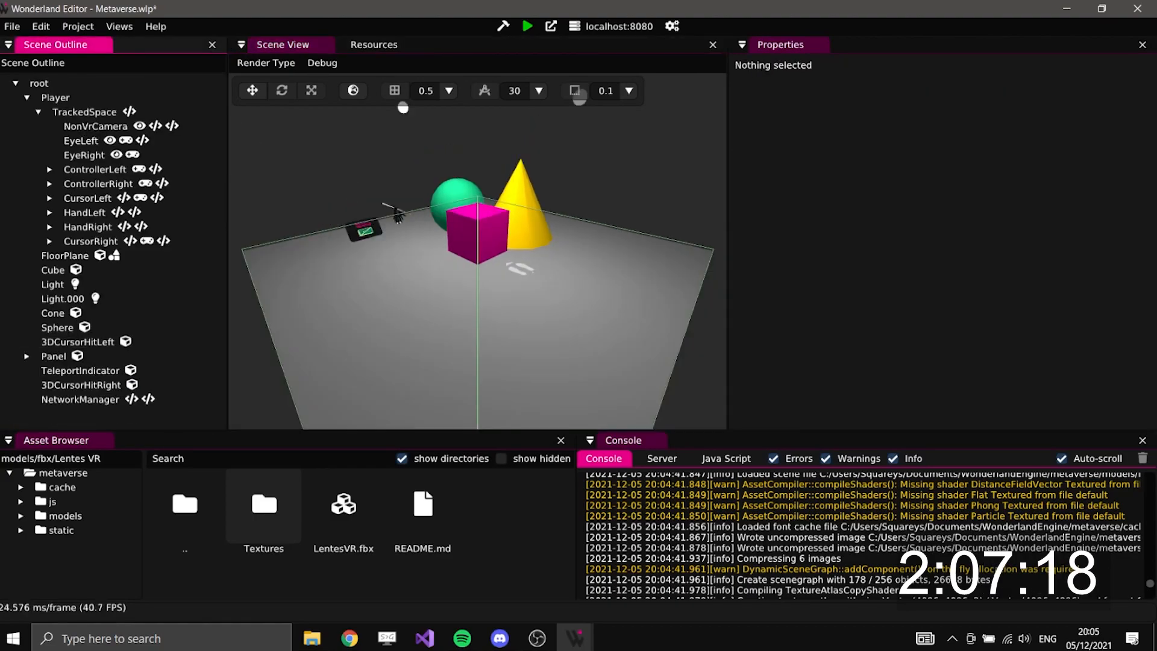
# On NetworkManager's peer-networked-player-spawner, set headMesh to group4_pCylinder3 and headMaterial to lambert1
pyautogui.click(80, 399)
pyautogui.scroll(-3, 949, 341)
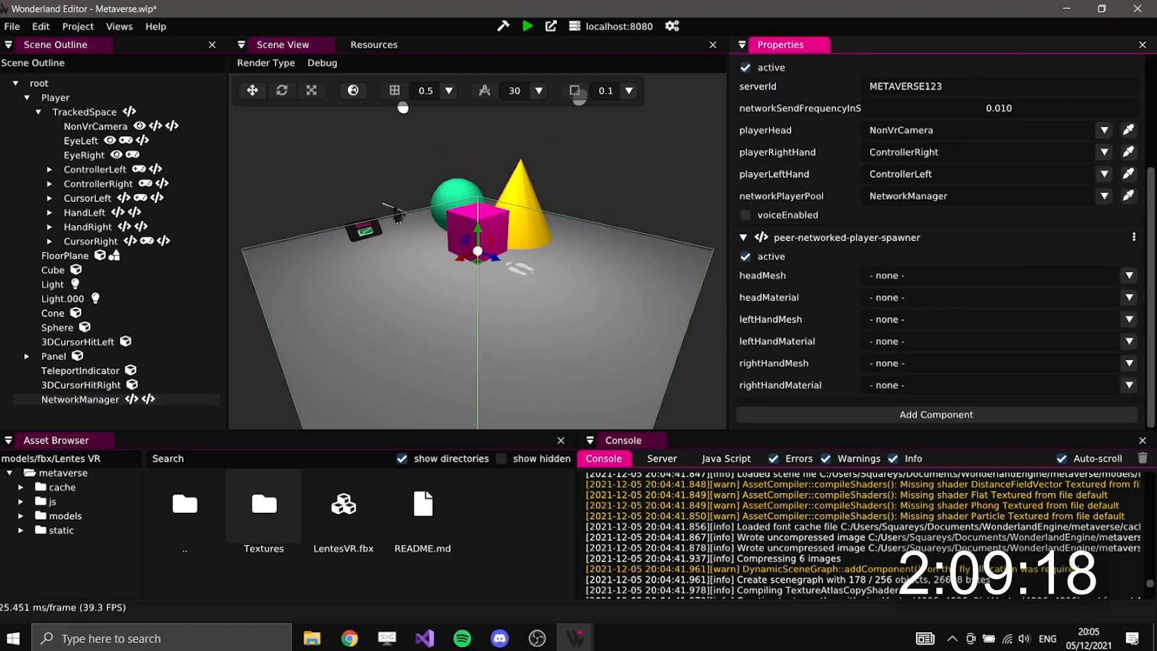
pyautogui.click(958, 278)
pyautogui.scroll(-5, 1037, 358)
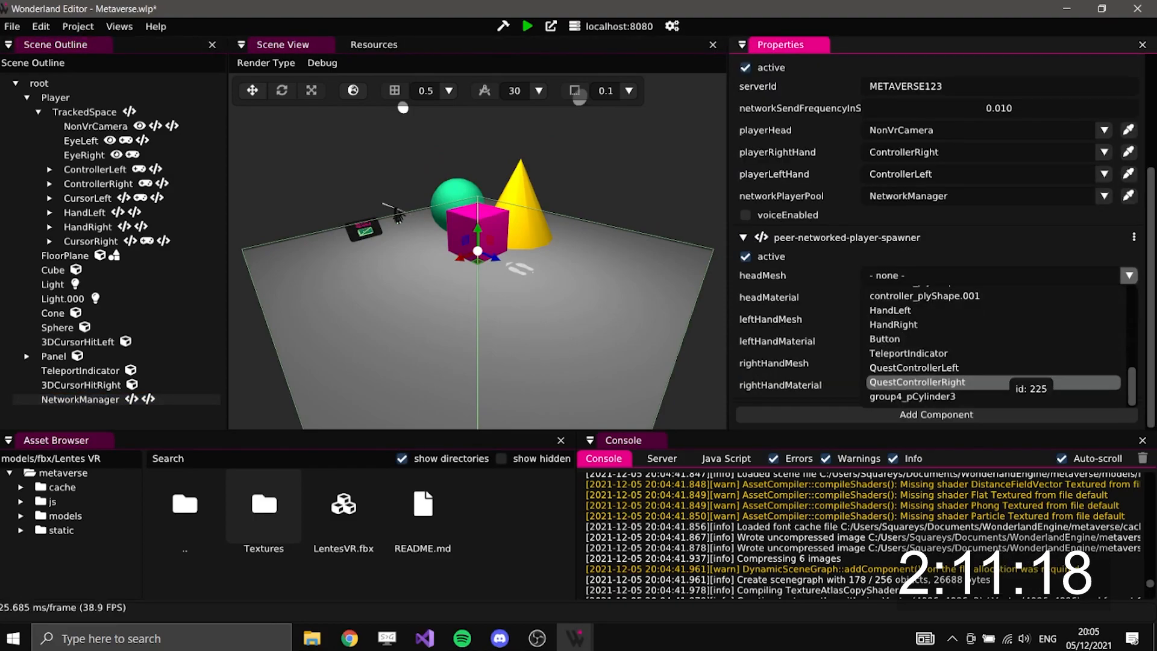
pyautogui.click(957, 396)
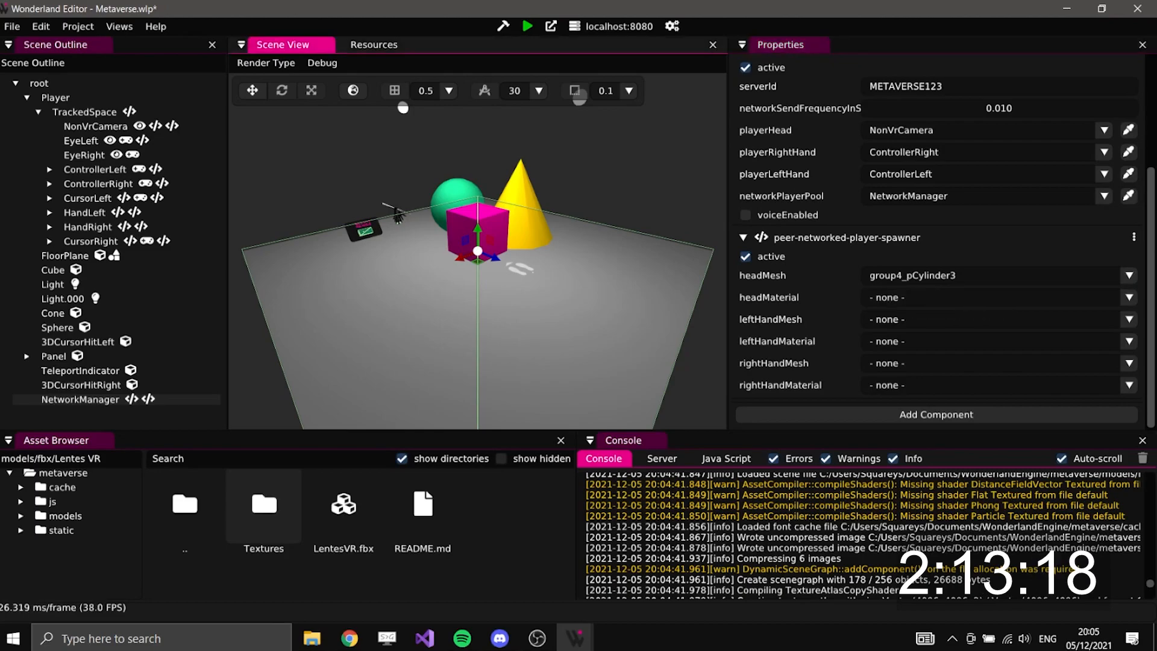
pyautogui.click(958, 297)
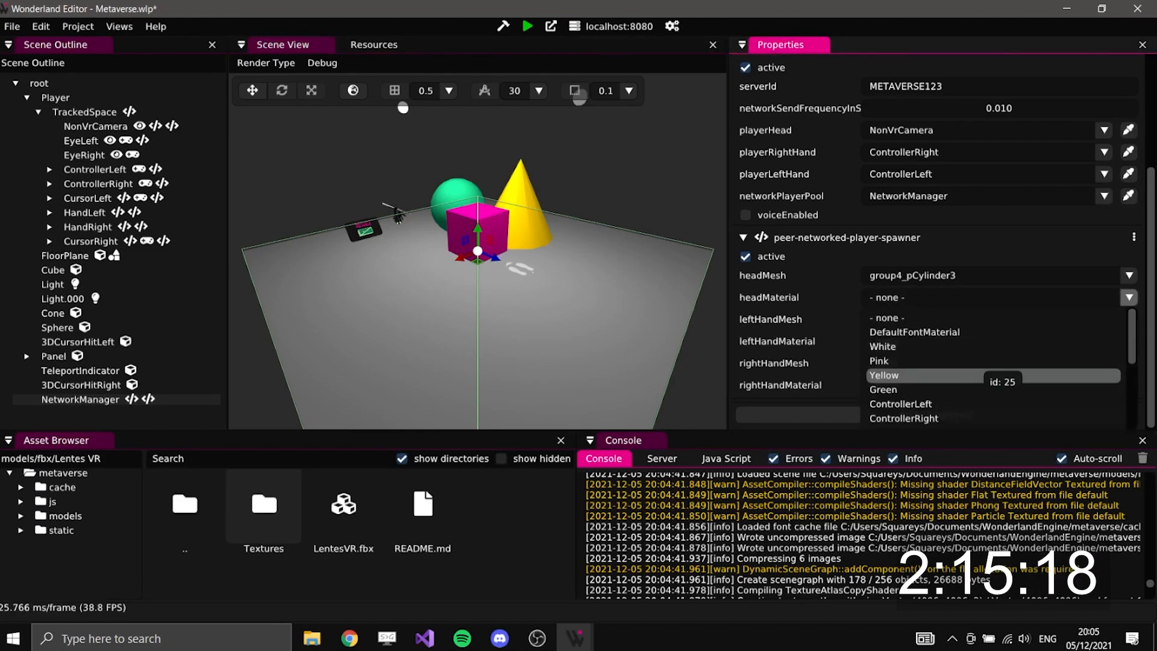
pyautogui.scroll(-5, 987, 361)
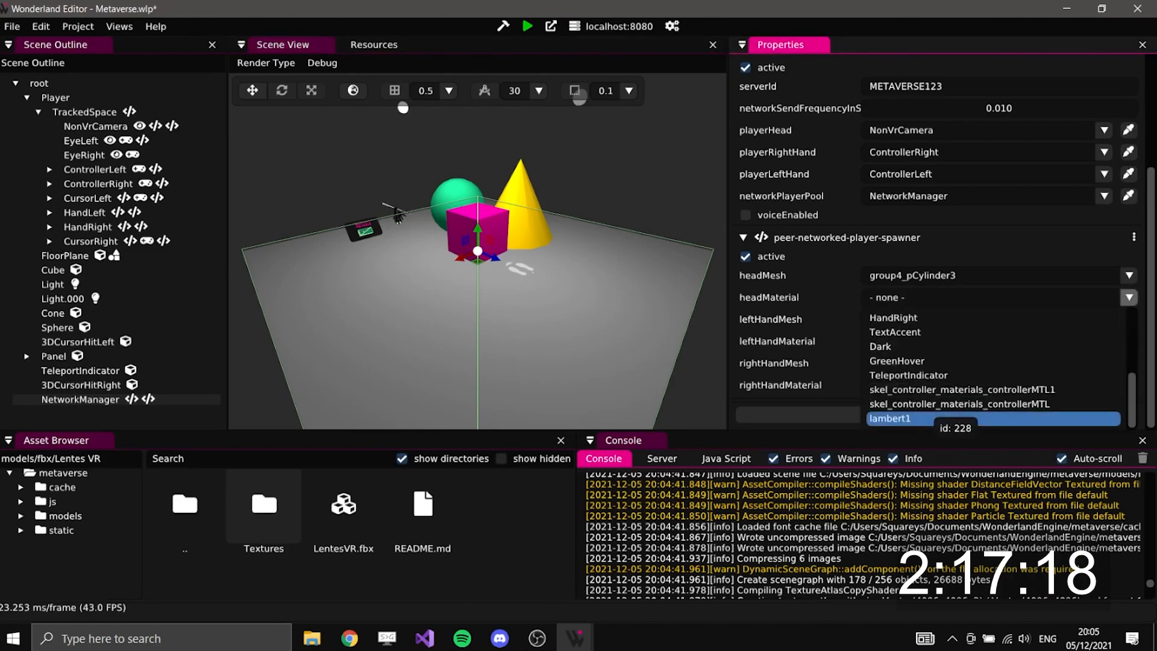
pyautogui.click(921, 418)
# Set the spawner's leftHandMesh to QuestControllerLeft and rightHandMesh to QuestControllerRight
pyautogui.scroll(-2, 904, 367)
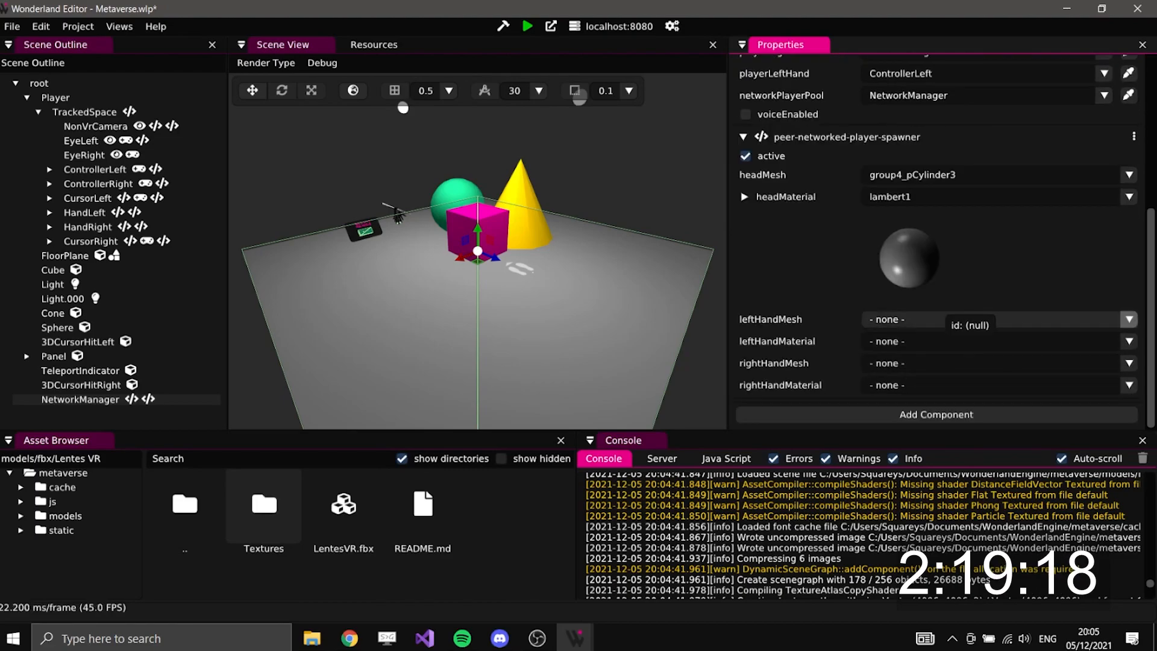
pyautogui.click(964, 319)
pyautogui.scroll(-8, 976, 416)
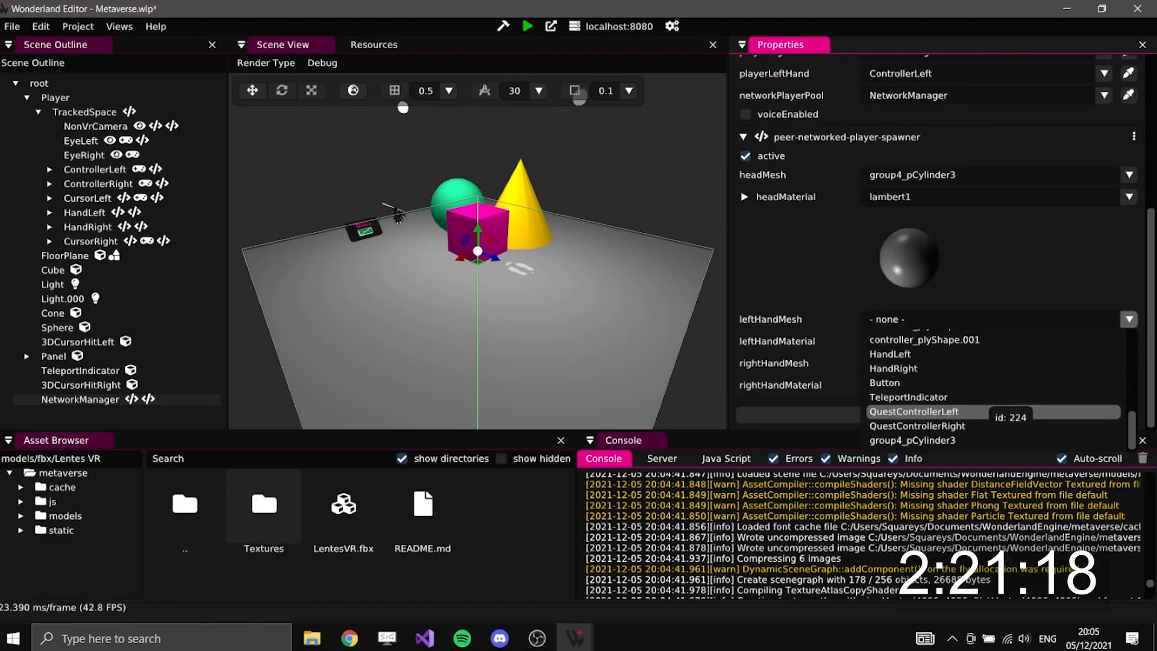
pyautogui.click(914, 411)
pyautogui.click(963, 362)
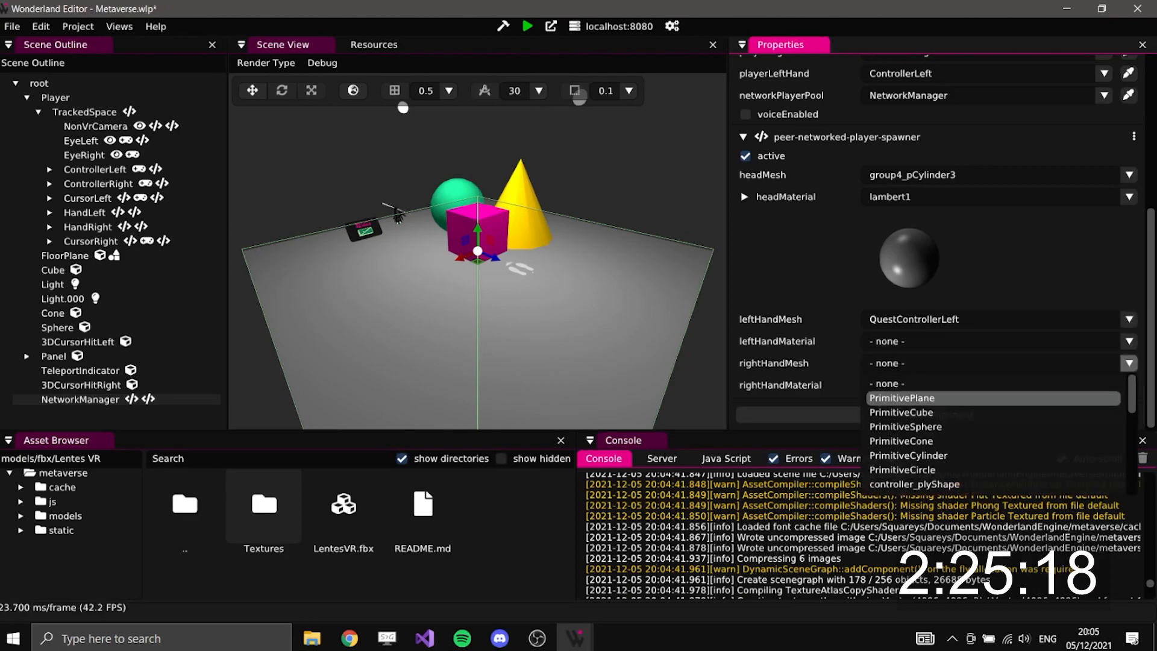
pyautogui.scroll(-8, 976, 455)
pyautogui.click(917, 470)
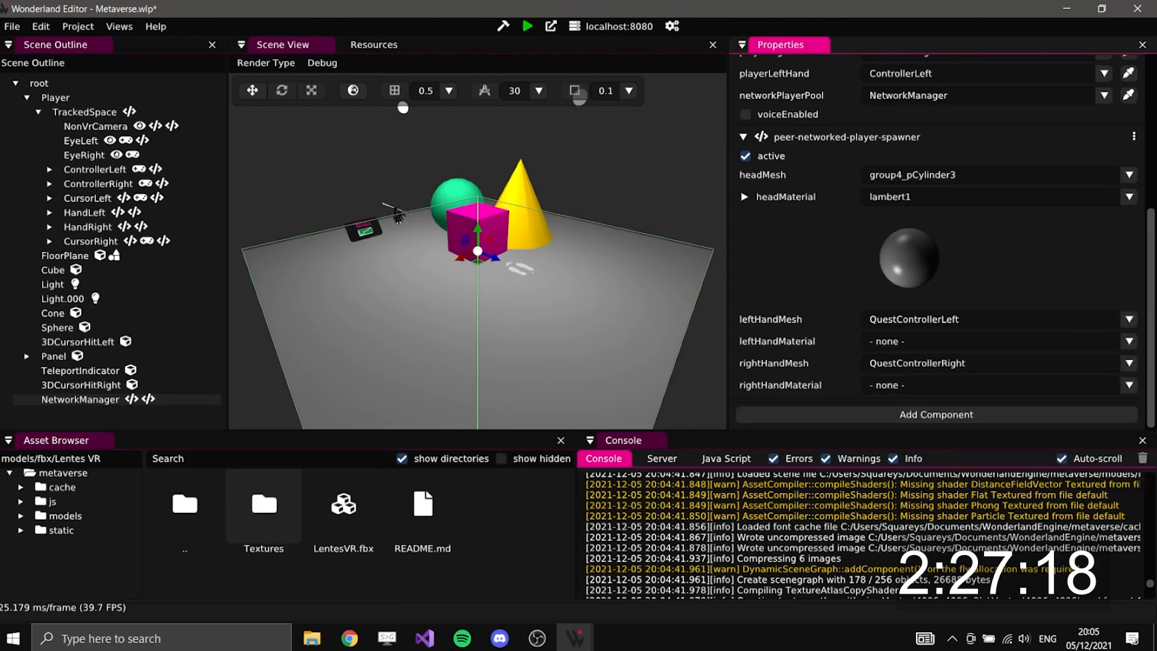
# Set the spawner's leftHandMaterial to Pink and rightHandMaterial to Yellow, and save the project
pyautogui.click(958, 341)
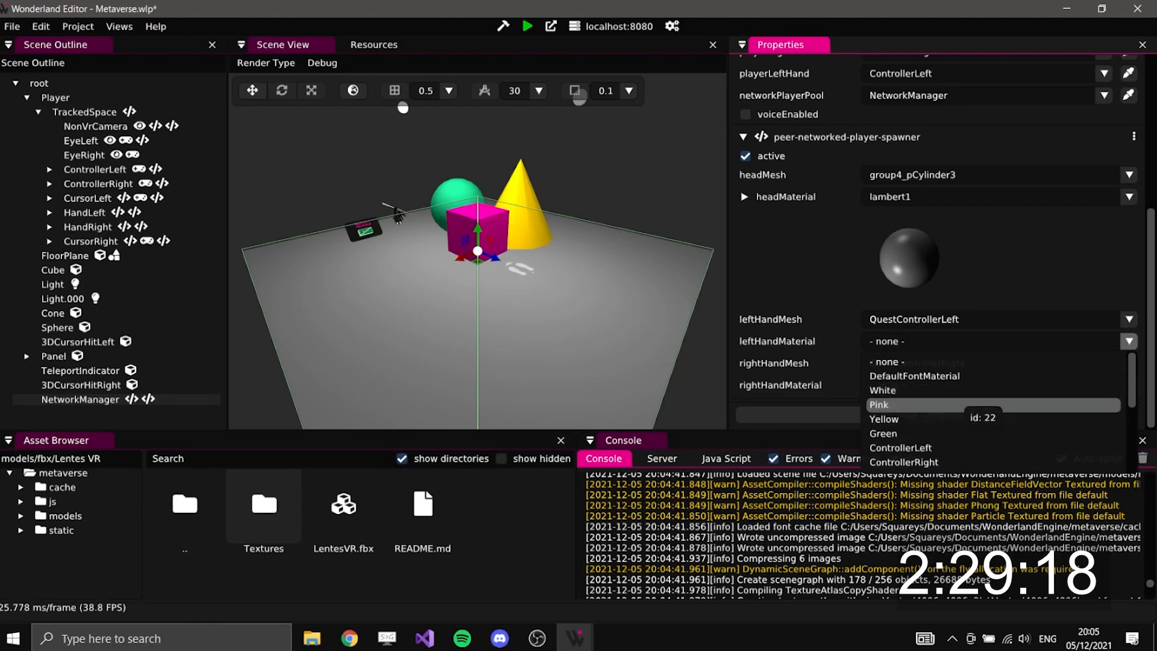
pyautogui.click(940, 404)
pyautogui.scroll(-2, 964, 392)
pyautogui.click(964, 384)
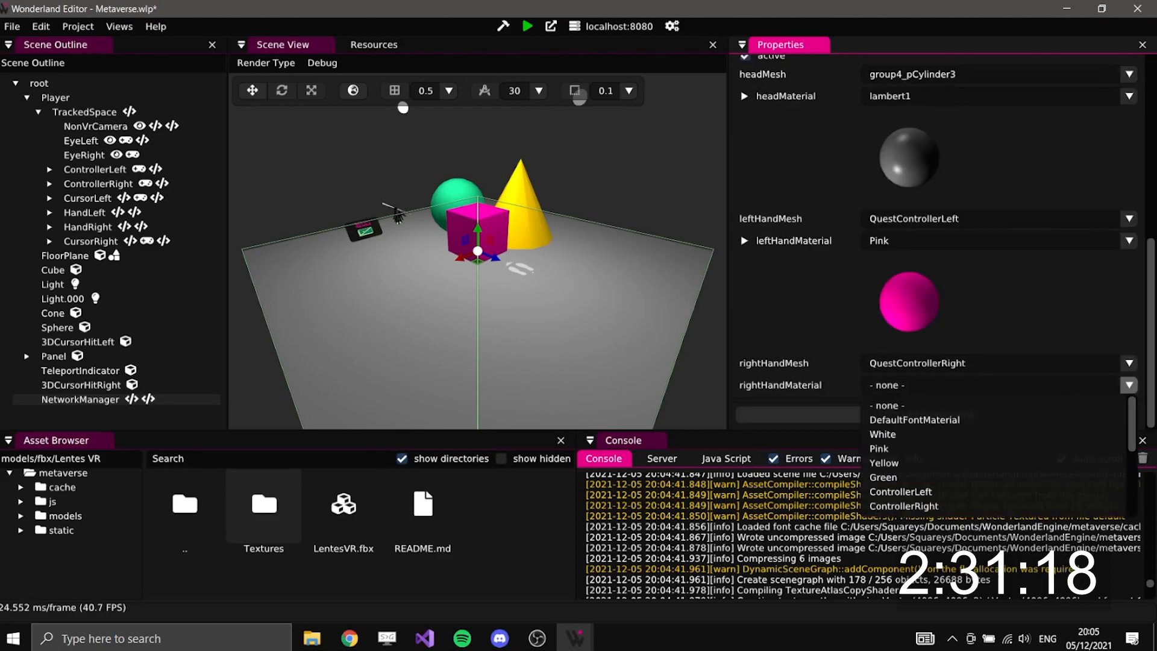
pyautogui.click(964, 462)
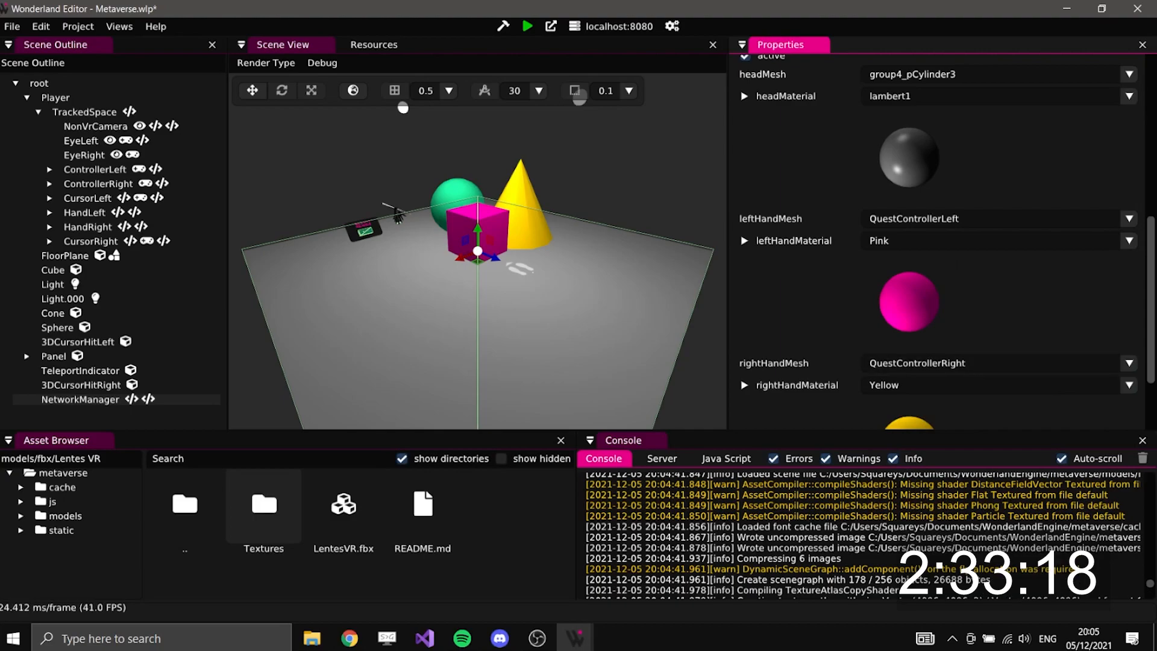
pyautogui.scroll(-2, 893, 263)
pyautogui.scroll(7, 893, 263)
pyautogui.hotkey('ctrl', 's')
pyautogui.moveTo(478, 253); pyautogui.dragTo(438, 230, button='right')
pyautogui.press('w')
pyautogui.press('w')
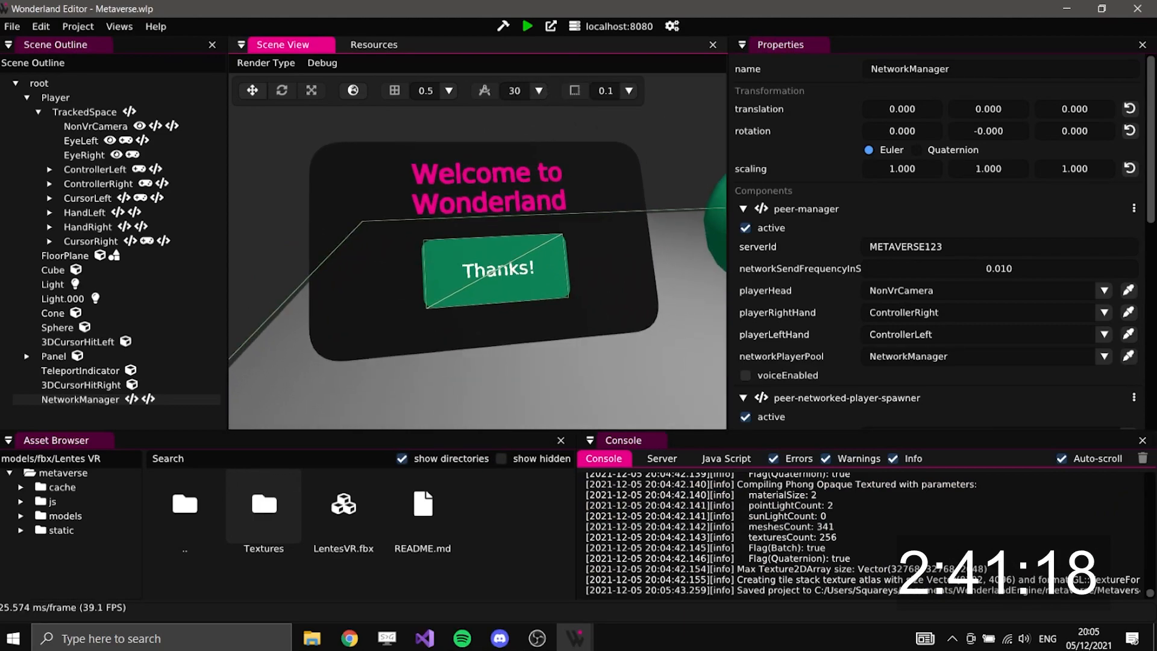
pyautogui.click(54, 356)
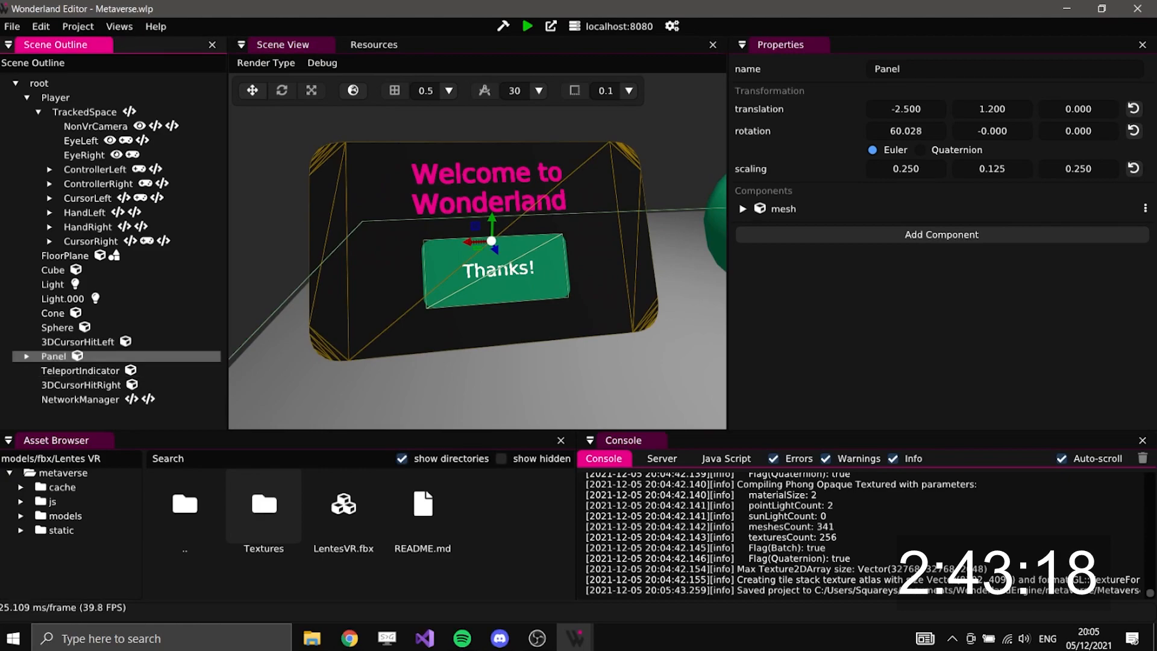
pyautogui.click(494, 270)
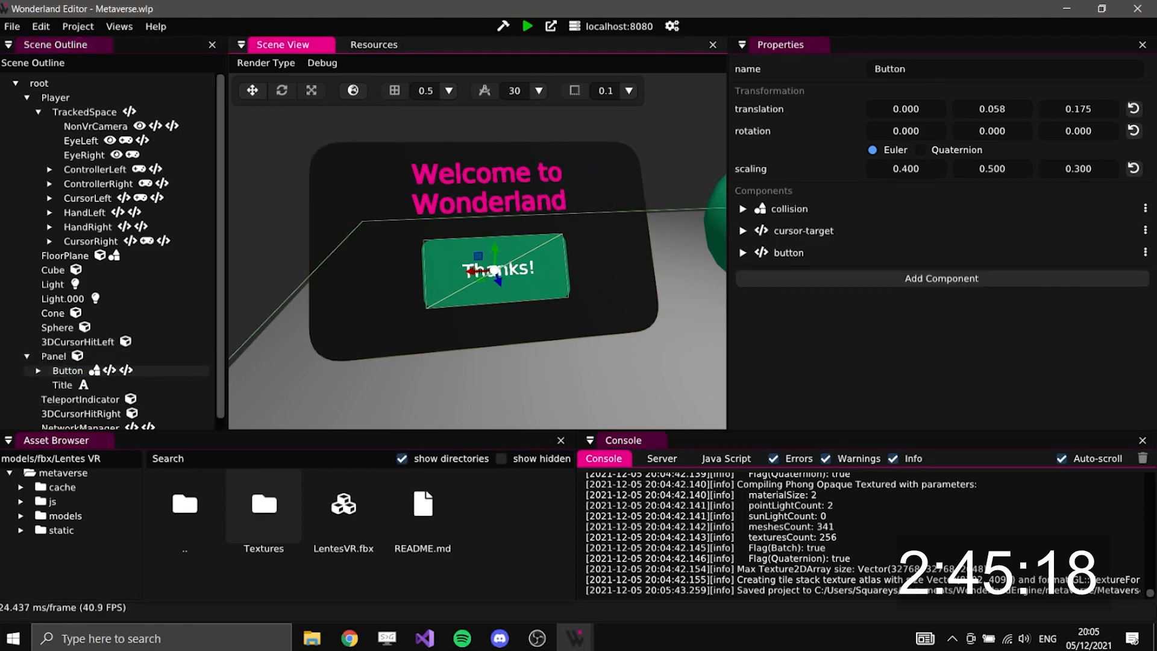
pyautogui.hotkey('ctrl', 'd')
pyautogui.click(67, 399)
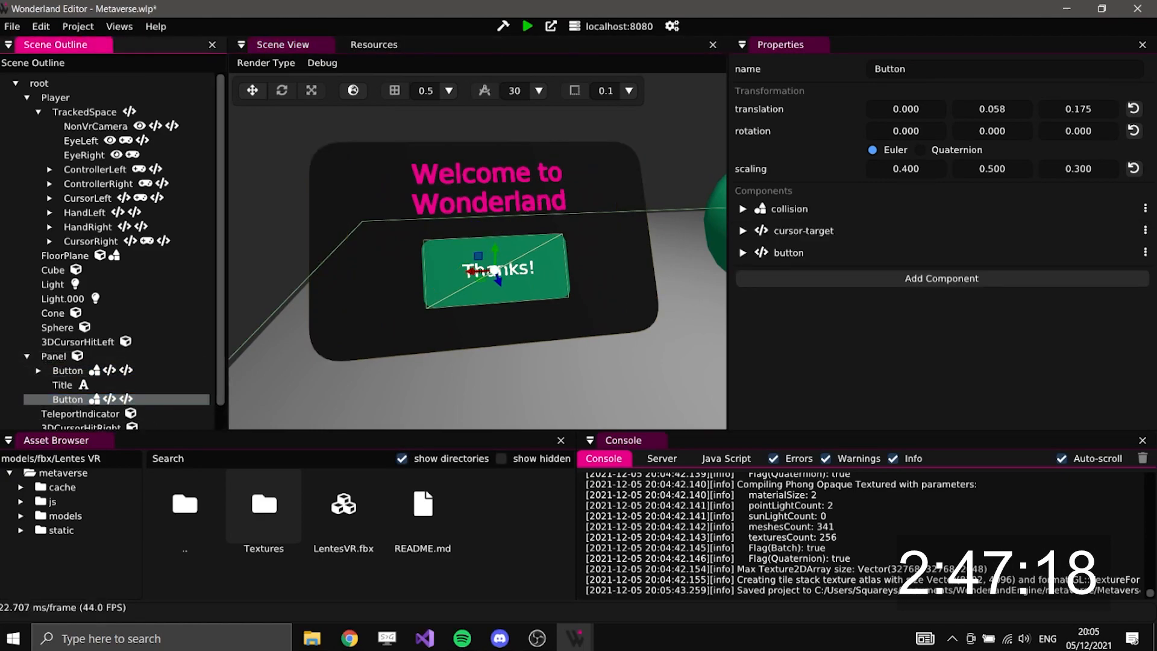
pyautogui.press('Delete')
# Duplicate the welcome panel's Button together with its child ButtonMesh and ButtonLabel
pyautogui.click(68, 370)
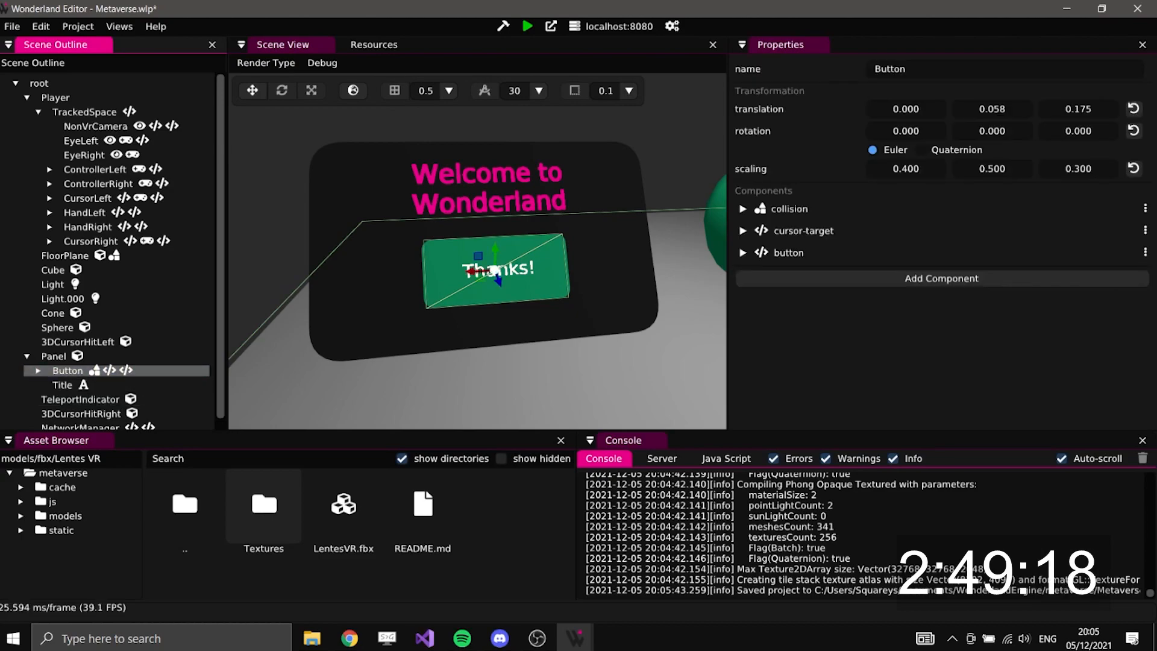
pyautogui.click(38, 371)
pyautogui.scroll(-1, 38, 361)
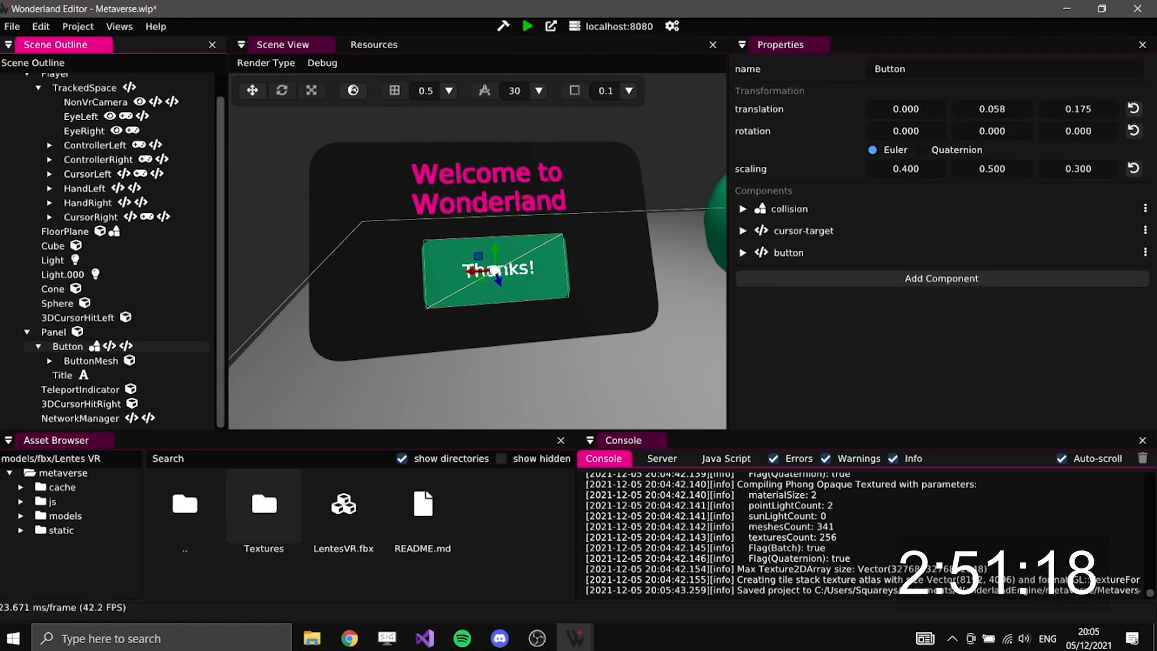
pyautogui.click(49, 360)
pyautogui.click(102, 375)
pyautogui.keyDown('shift'); pyautogui.click(67, 346); pyautogui.keyUp('shift')
pyautogui.hotkey('ctrl', 'd')
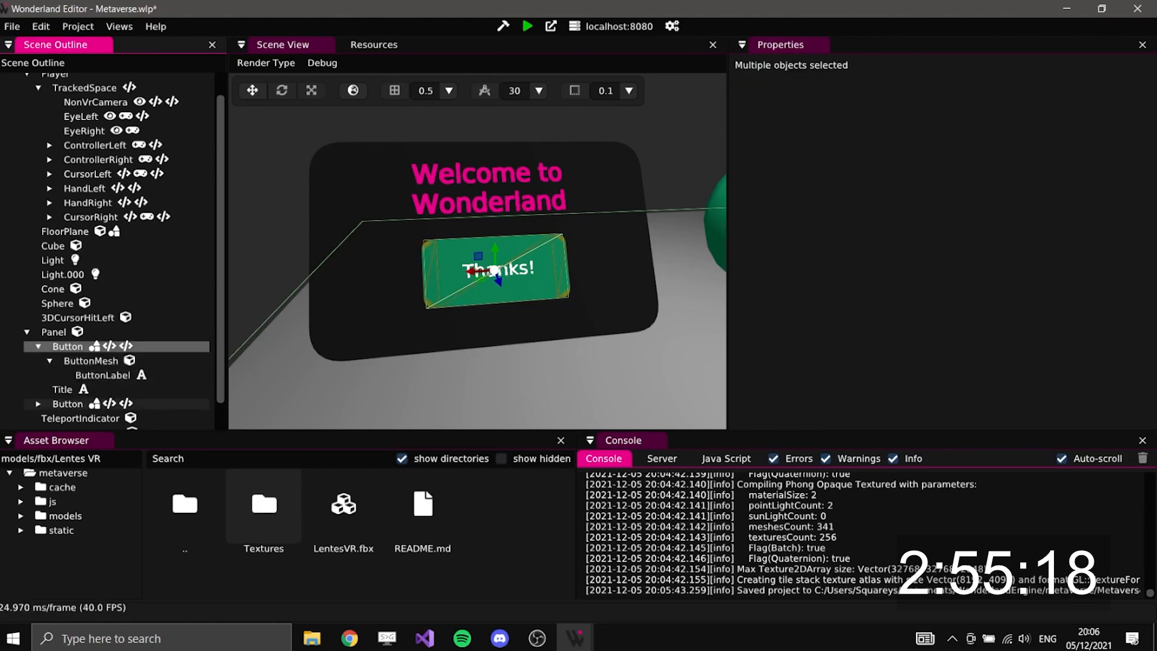
# Set translation snapping to 0.1 and place the buttons side by side, moving the original 0.1 along X and the copy the opposite way
pyautogui.click(38, 403)
pyautogui.scroll(-1, 50, 361)
pyautogui.click(68, 360)
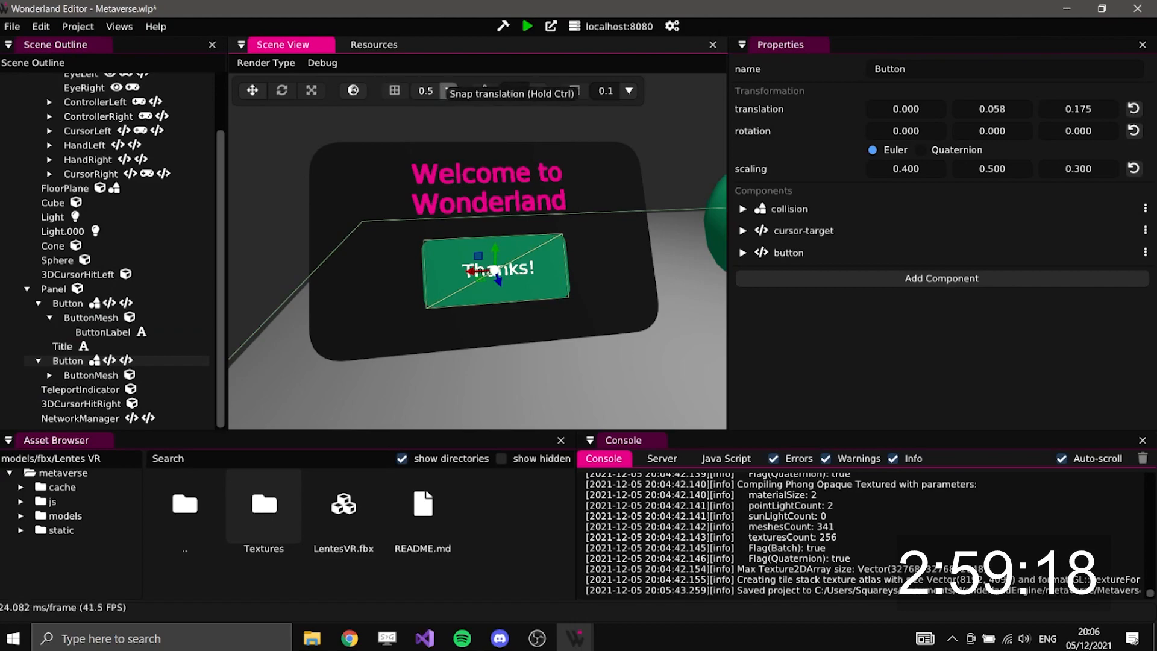
pyautogui.click(449, 91)
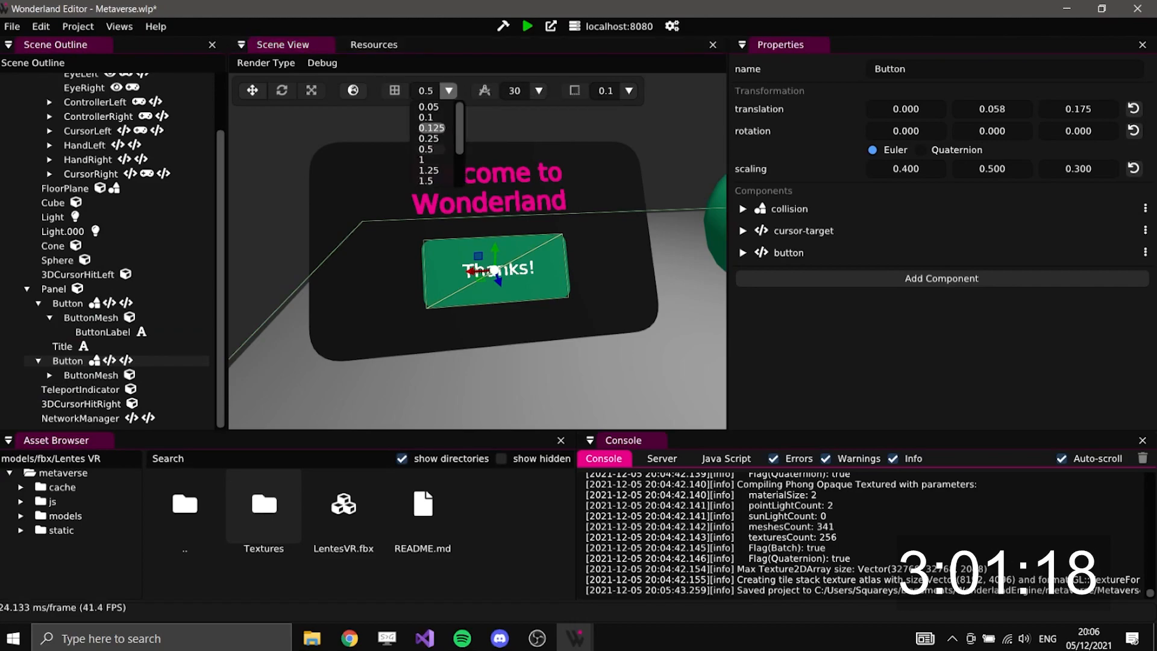
pyautogui.click(427, 117)
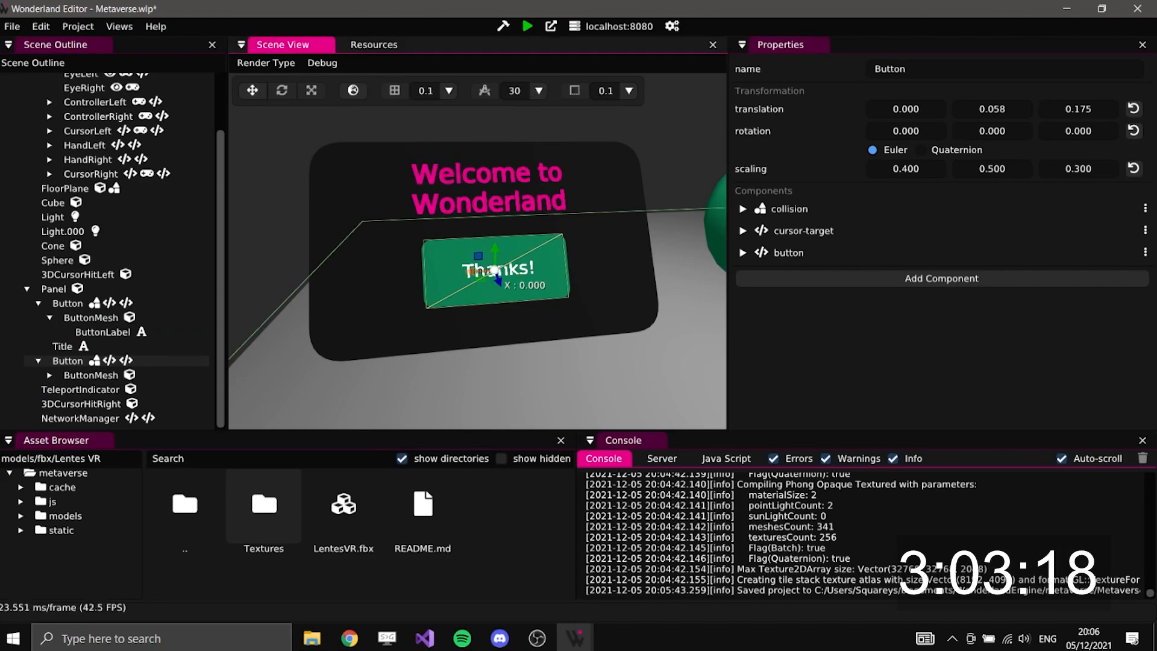
pyautogui.moveTo(494, 270); pyautogui.dragTo(425, 274)
pyautogui.moveTo(425, 274); pyautogui.dragTo(538, 267)
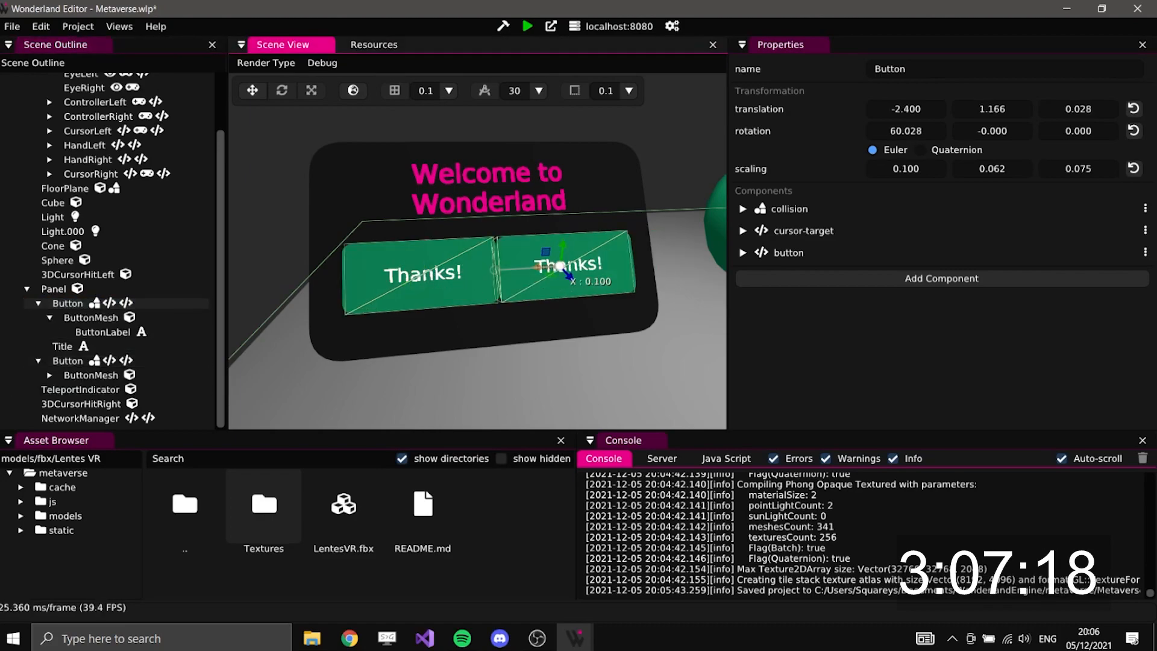
# Change the original button's ButtonLabel text to "Join"
pyautogui.click(102, 332)
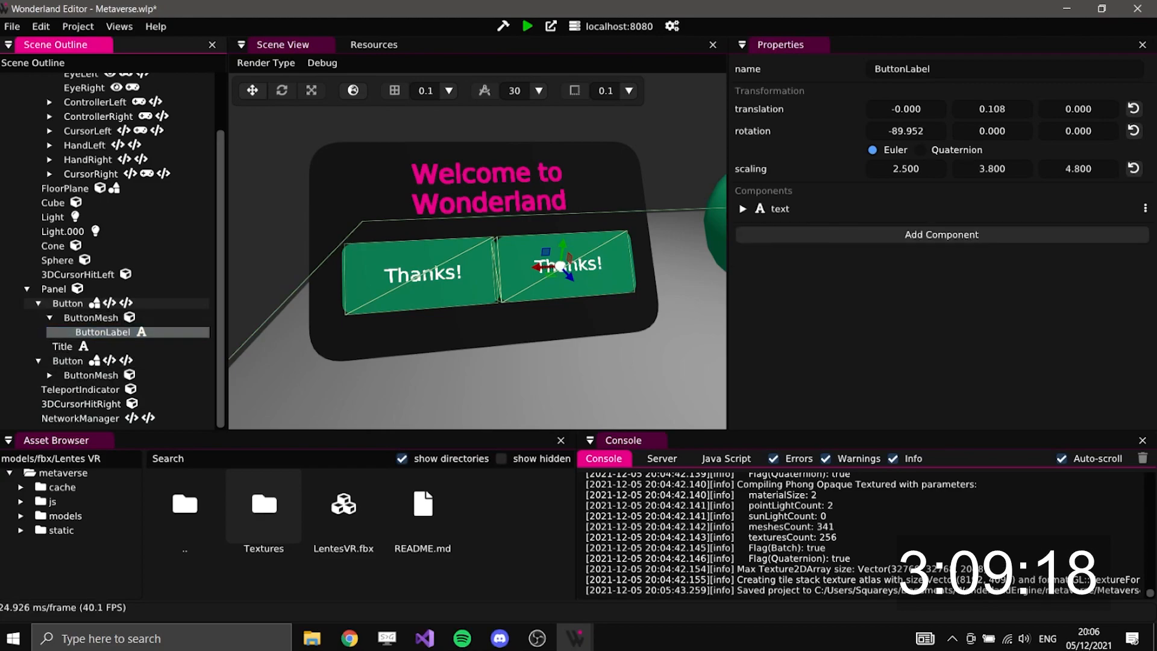
pyautogui.click(780, 208)
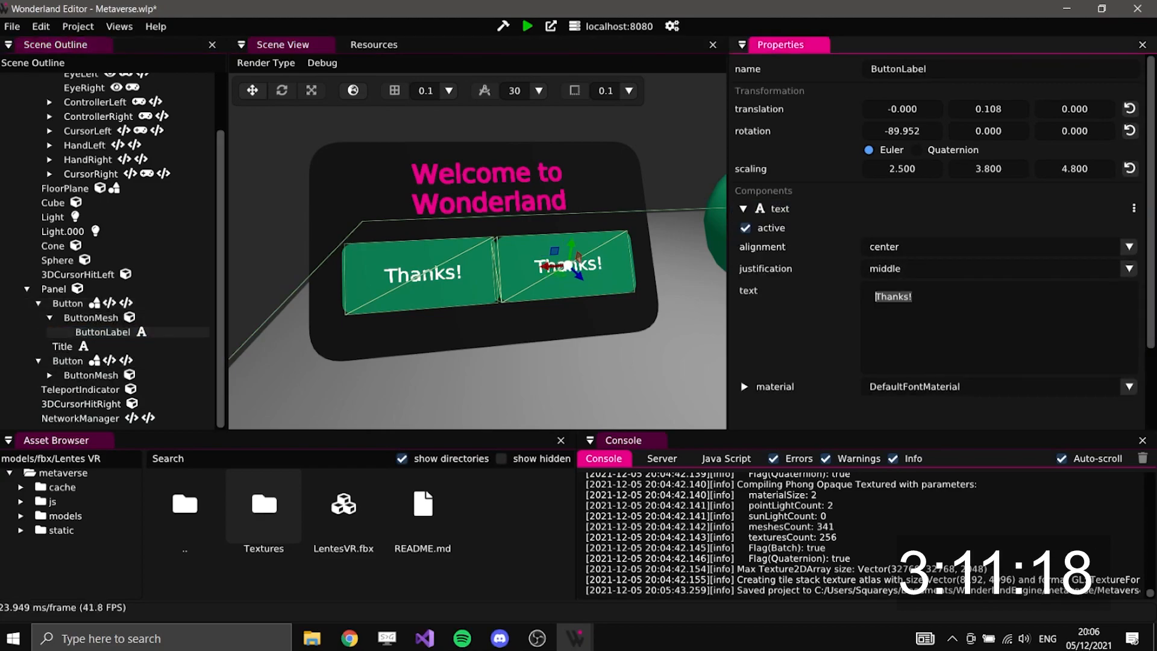
pyautogui.write('K')
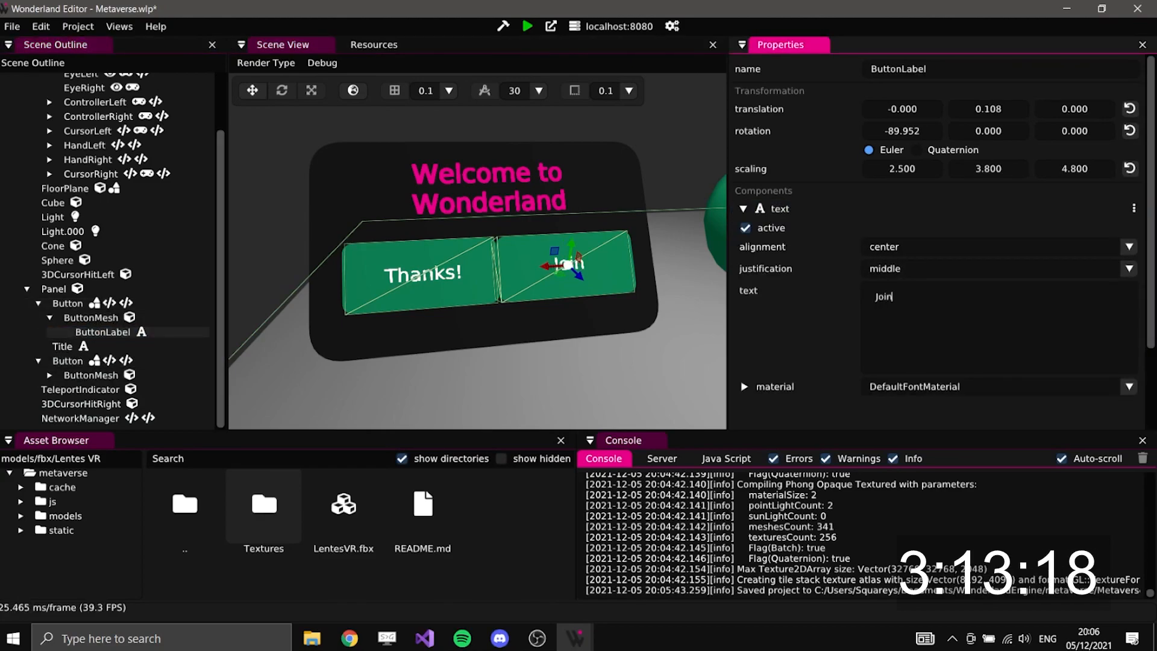
# Change the duplicated button's ButtonLabel text to "Host"
pyautogui.click(90, 375)
pyautogui.click(50, 375)
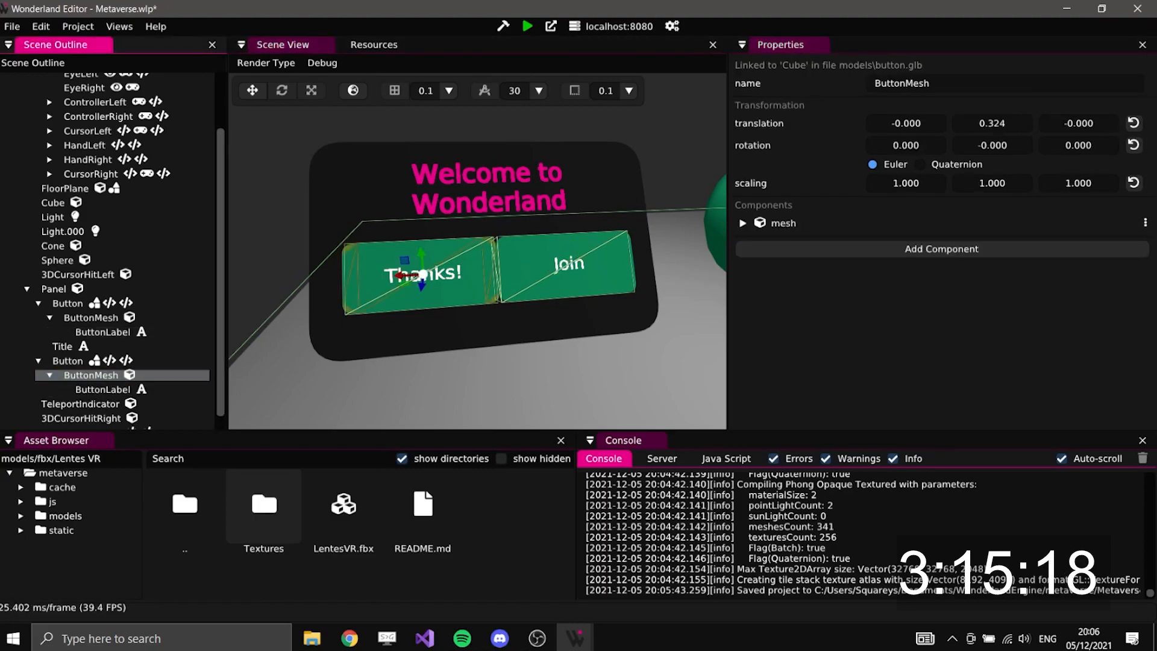
pyautogui.click(103, 389)
pyautogui.click(780, 209)
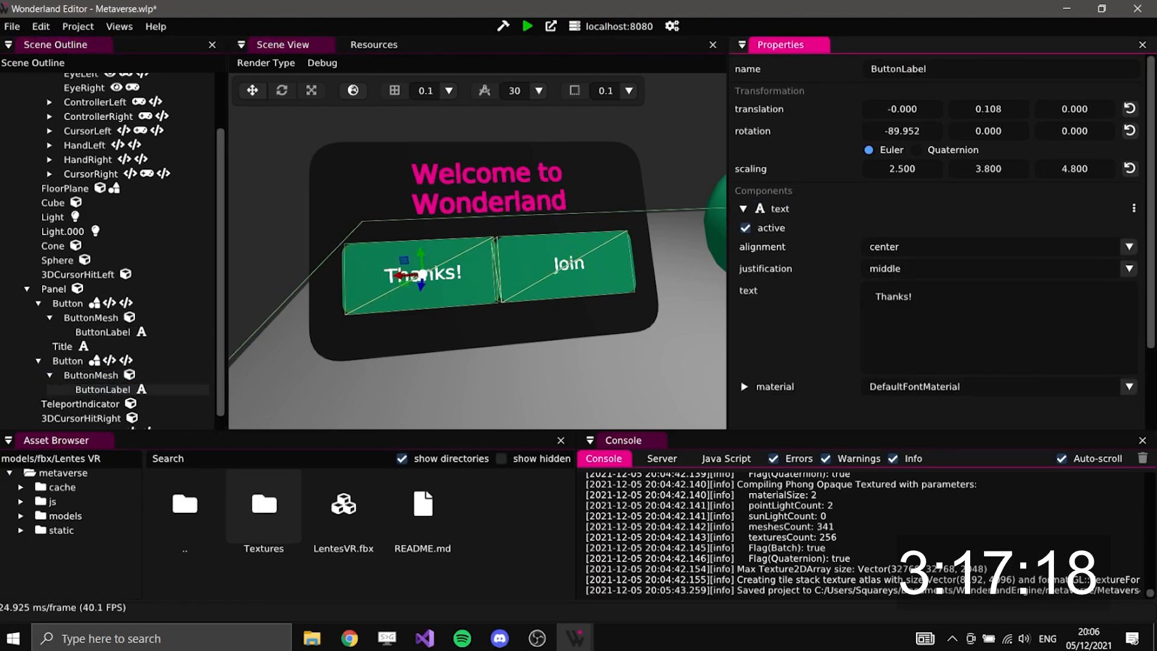
pyautogui.write('Host')
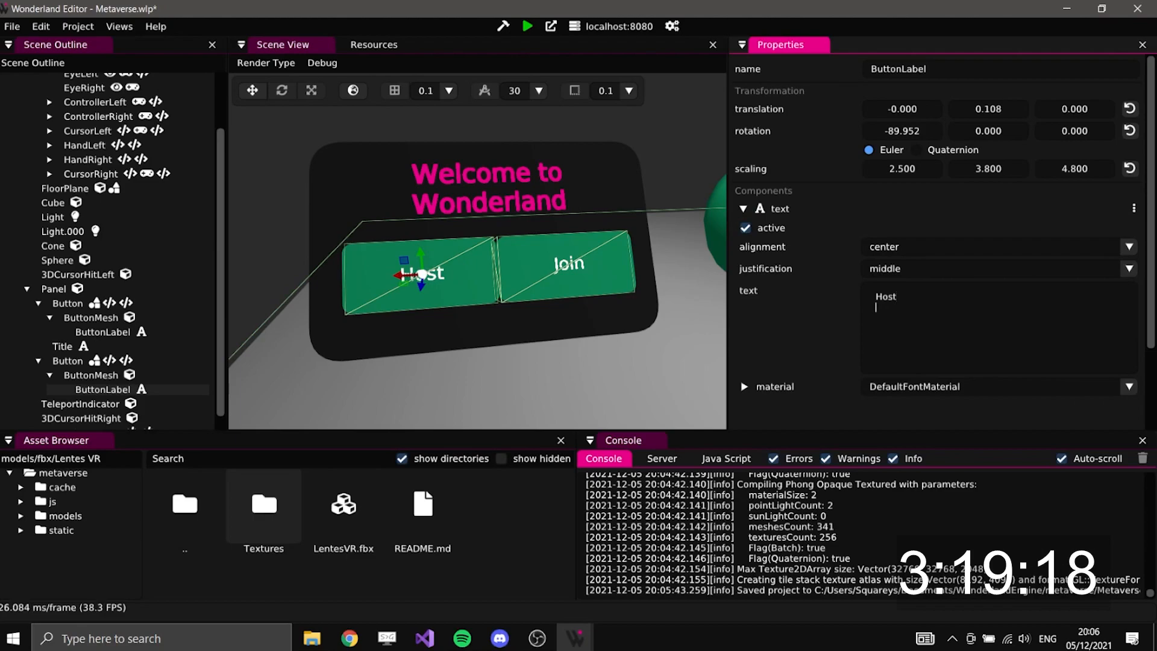
pyautogui.click(67, 361)
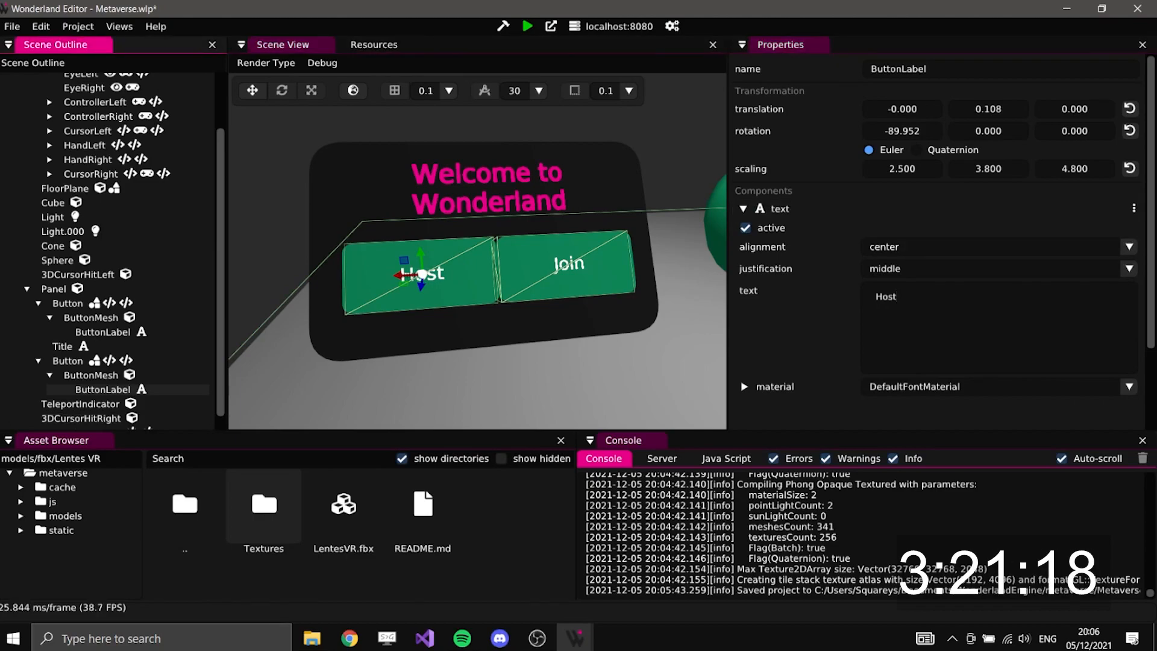
# Add a network-buttons component to the welcome Panel with CursorLeft as its cursor
pyautogui.click(67, 361)
pyautogui.click(91, 375)
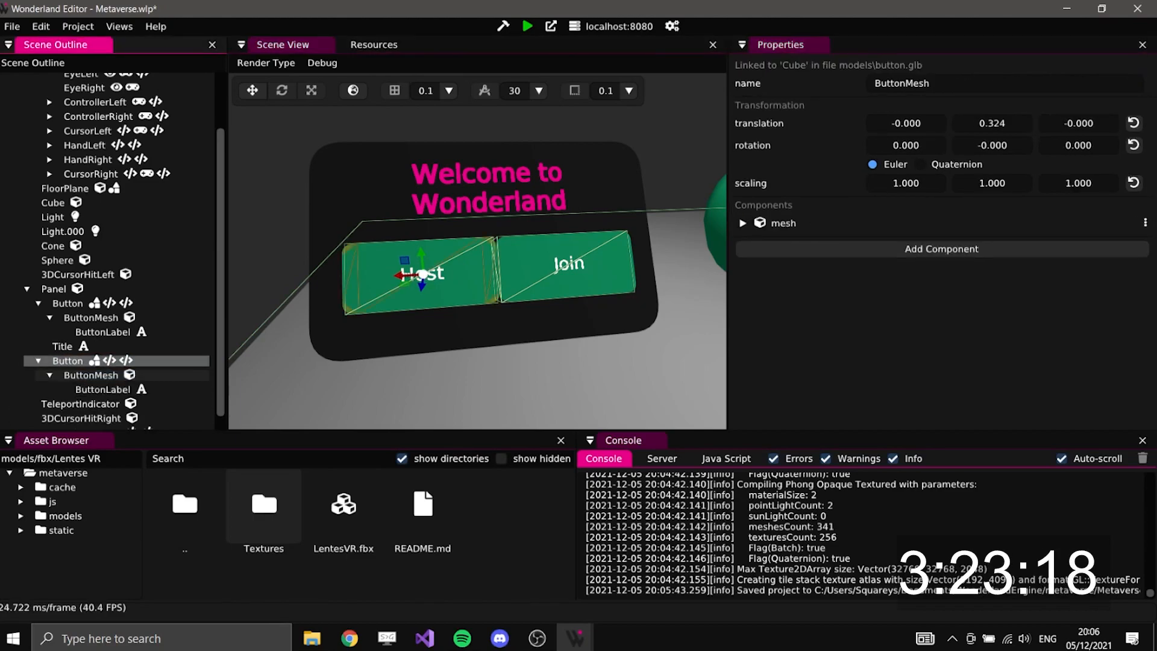
pyautogui.click(55, 289)
pyautogui.click(942, 234)
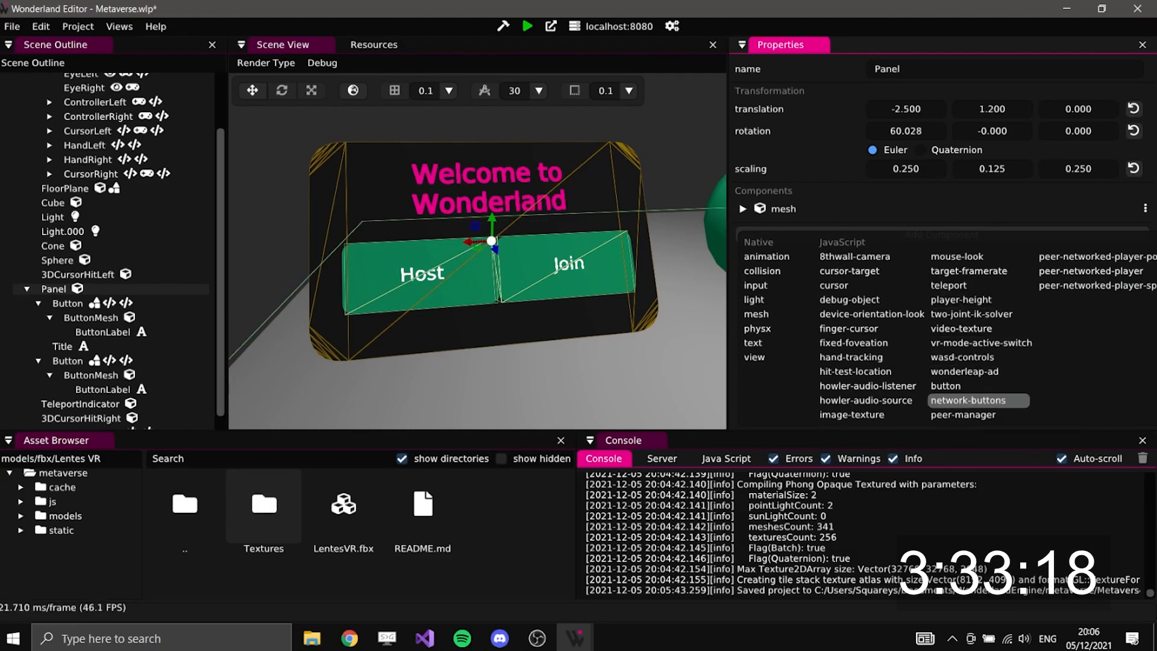
pyautogui.click(967, 400)
pyautogui.click(811, 231)
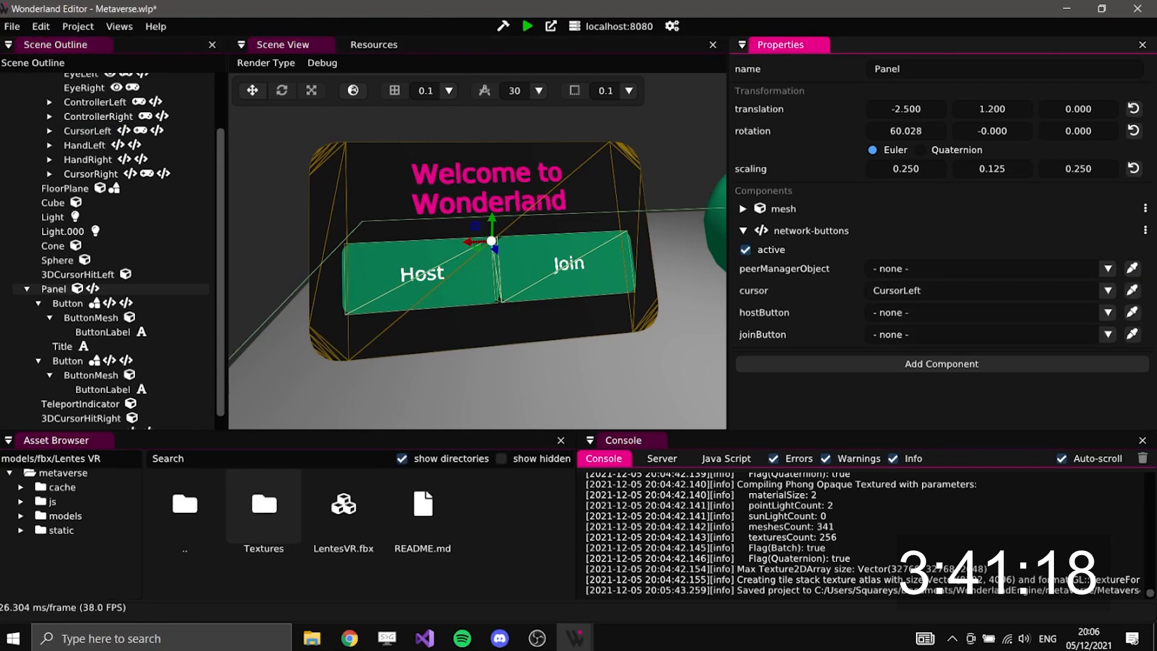
# Assign the Host button object as the component's hostButton and the Join button object as its joinButton
pyautogui.click(1132, 312)
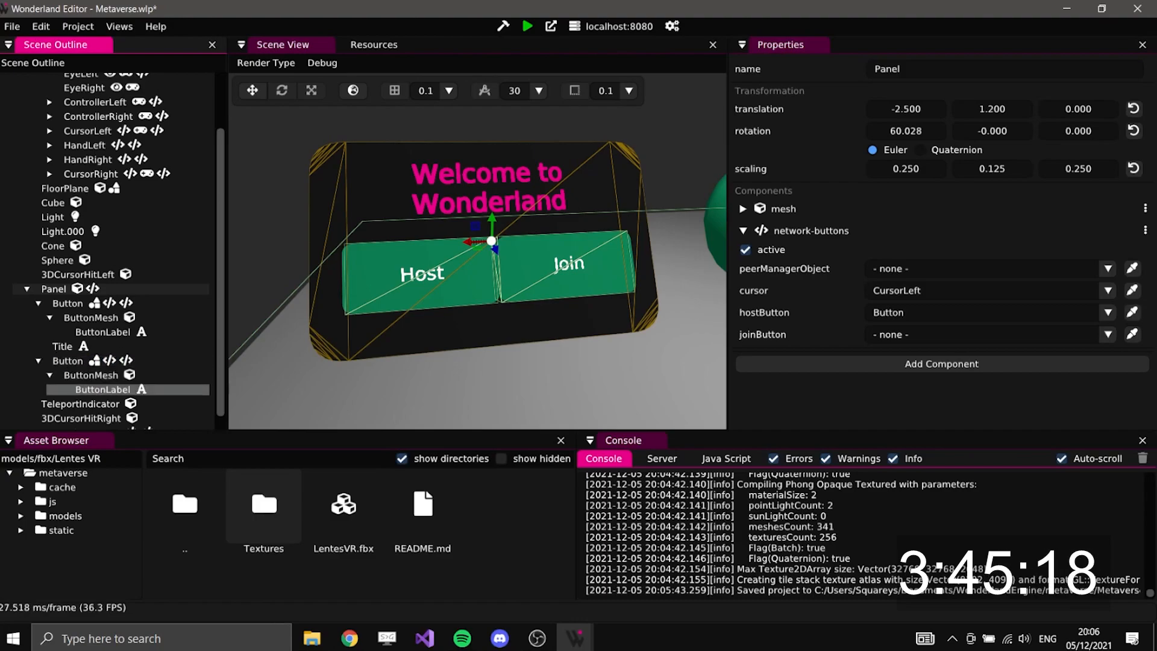
pyautogui.click(103, 389)
pyautogui.click(91, 289)
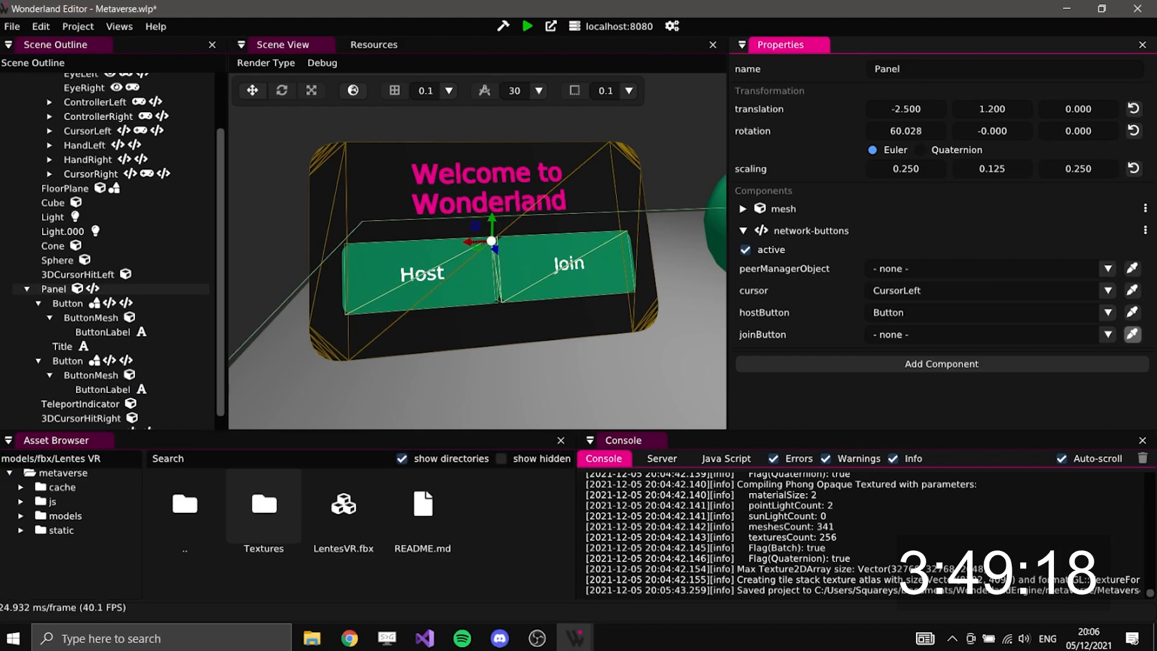
pyautogui.click(1132, 334)
pyautogui.click(68, 303)
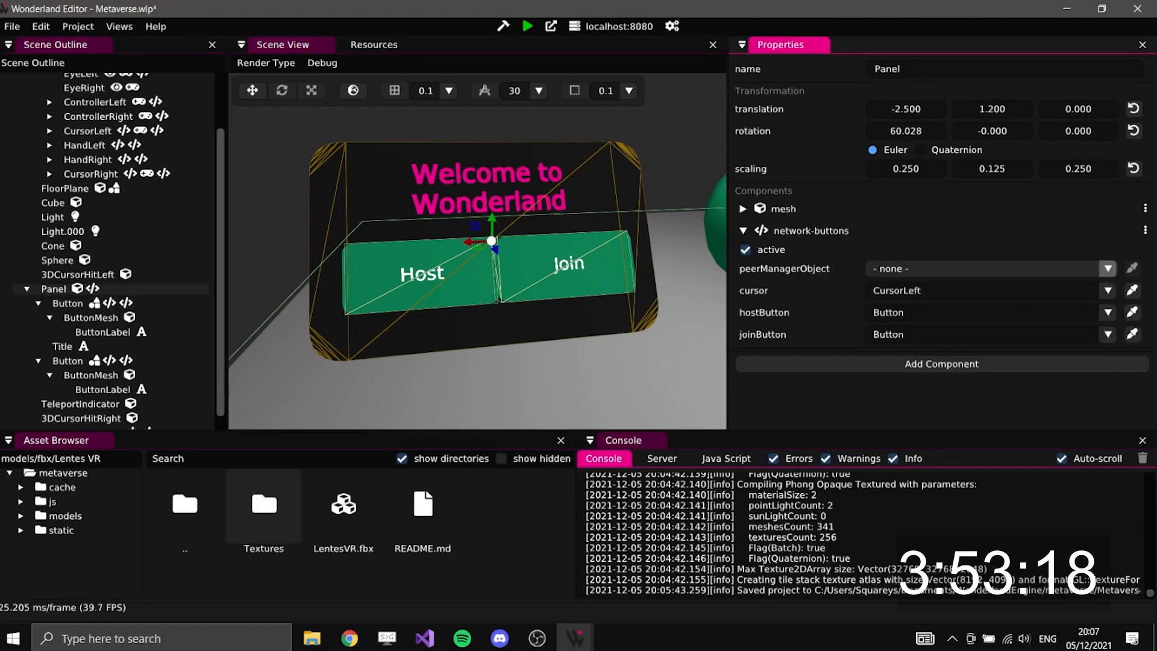
# Set the network-buttons component's peerManagerObject to NetworkManager
pyautogui.click(1132, 268)
pyautogui.scroll(-1, 108, 361)
pyautogui.click(80, 418)
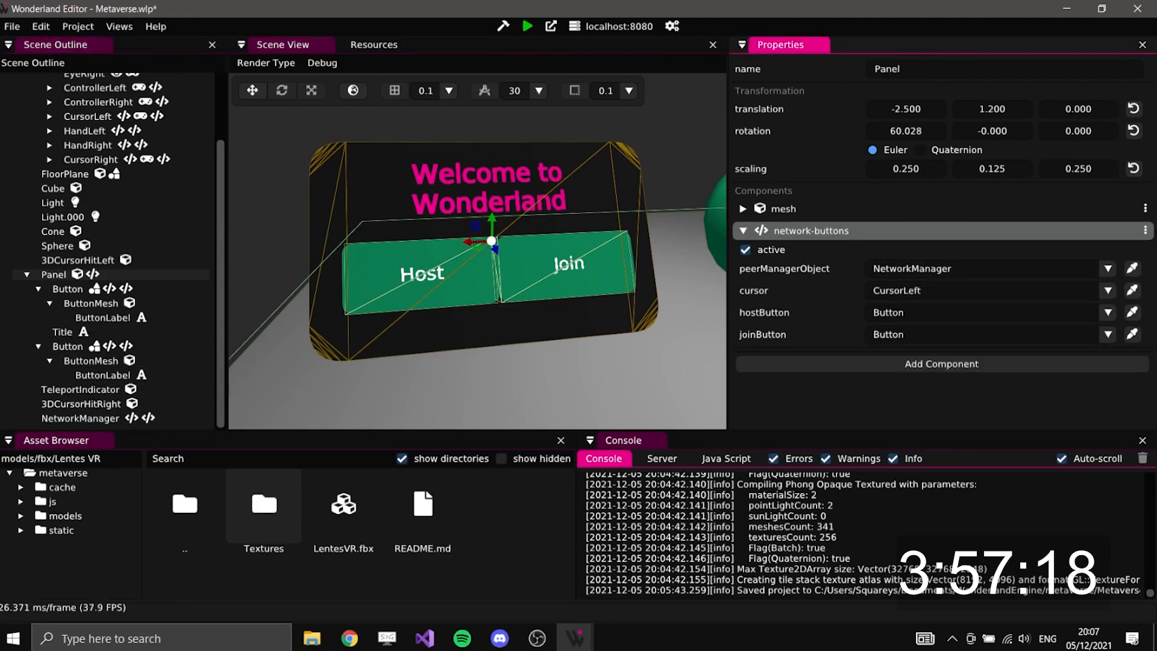
# Point the Host button component's buttonMeshObject to its own child ButtonMesh and save the project
pyautogui.click(69, 346)
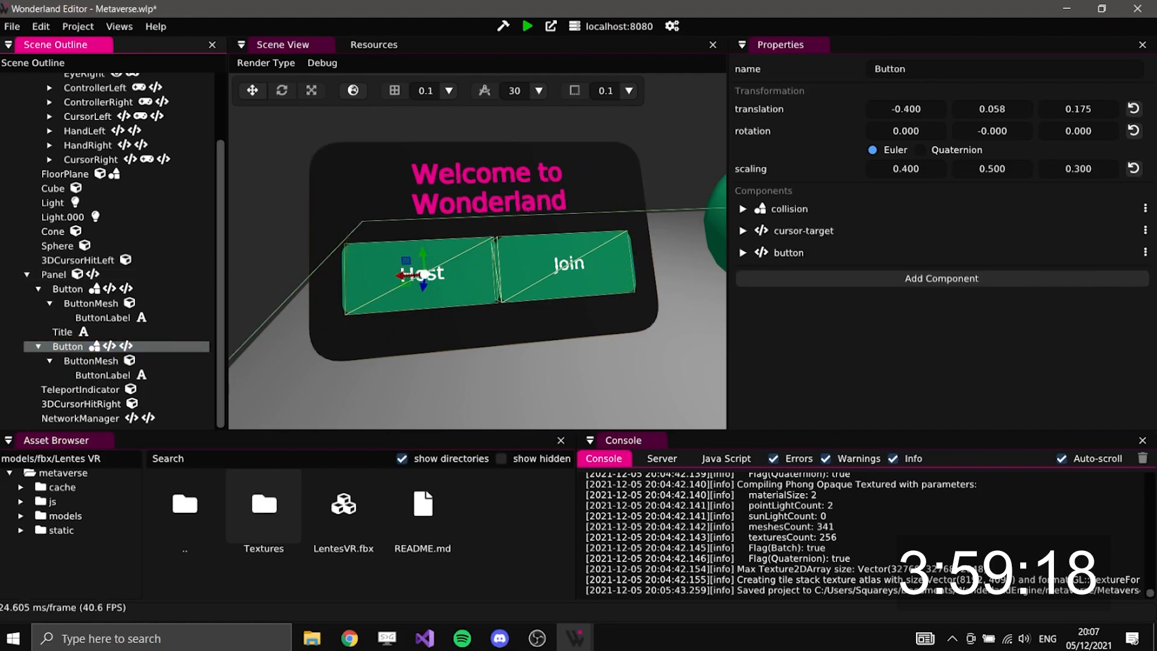
pyautogui.click(873, 337)
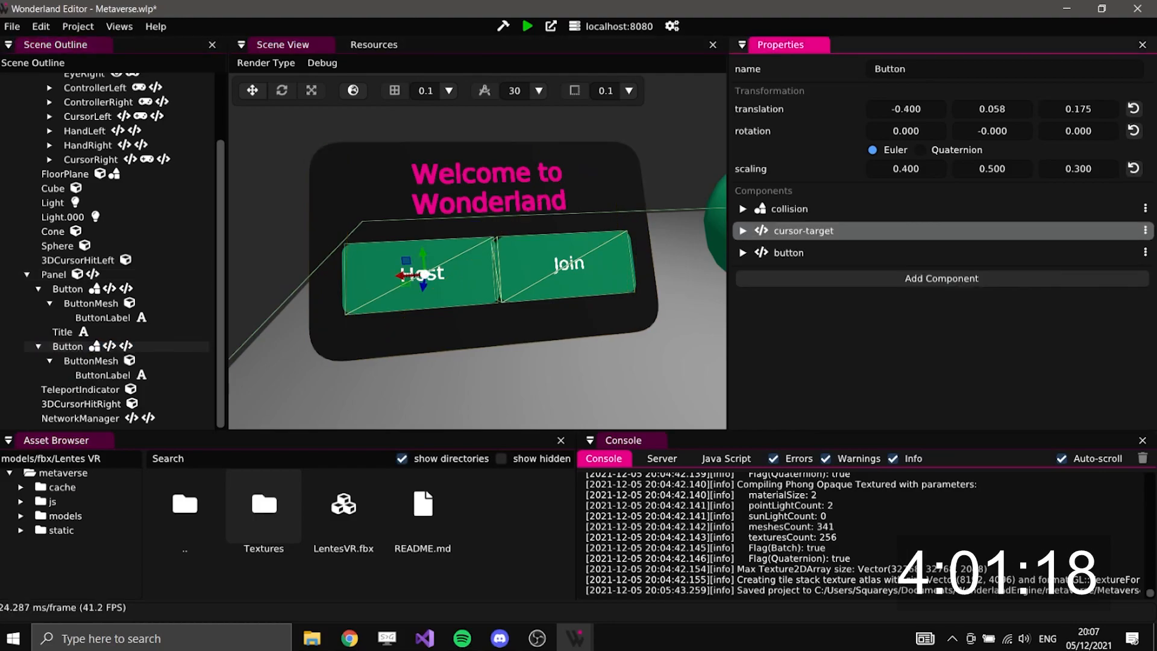
pyautogui.click(783, 252)
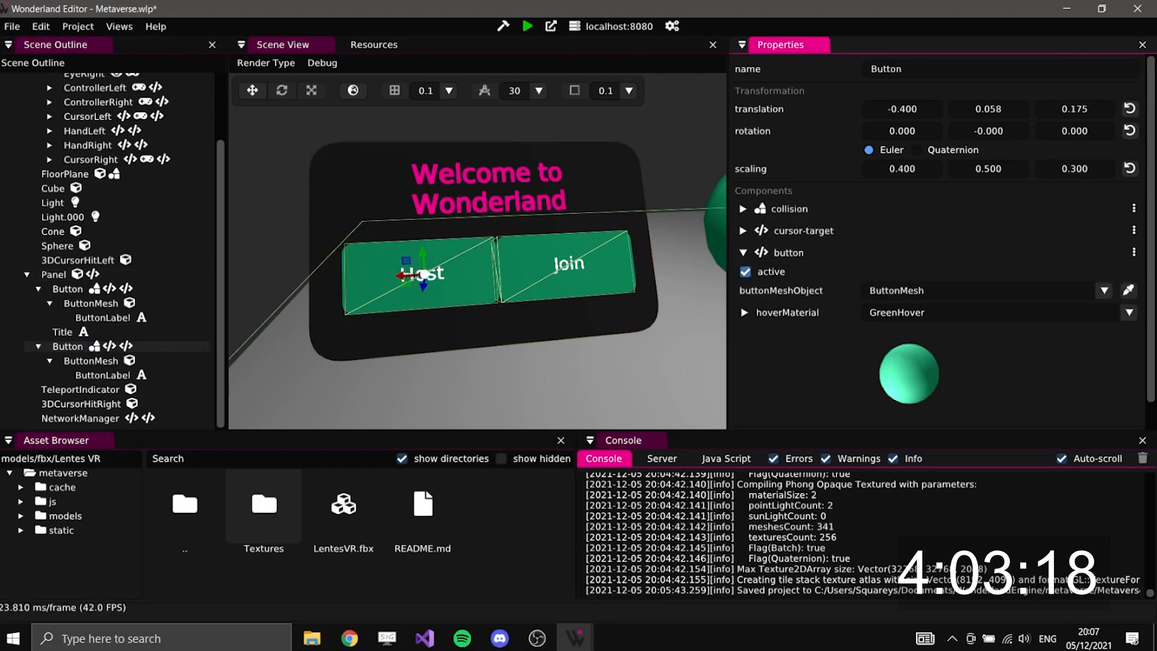
pyautogui.click(1128, 289)
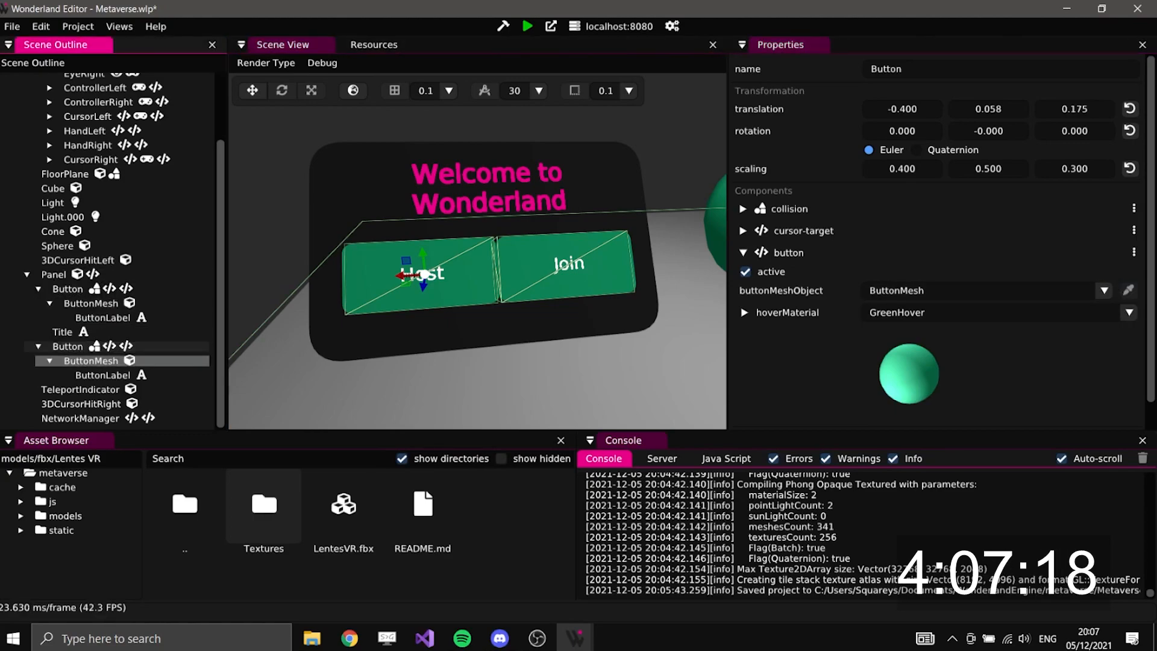
pyautogui.hotkey('ctrl', 's')
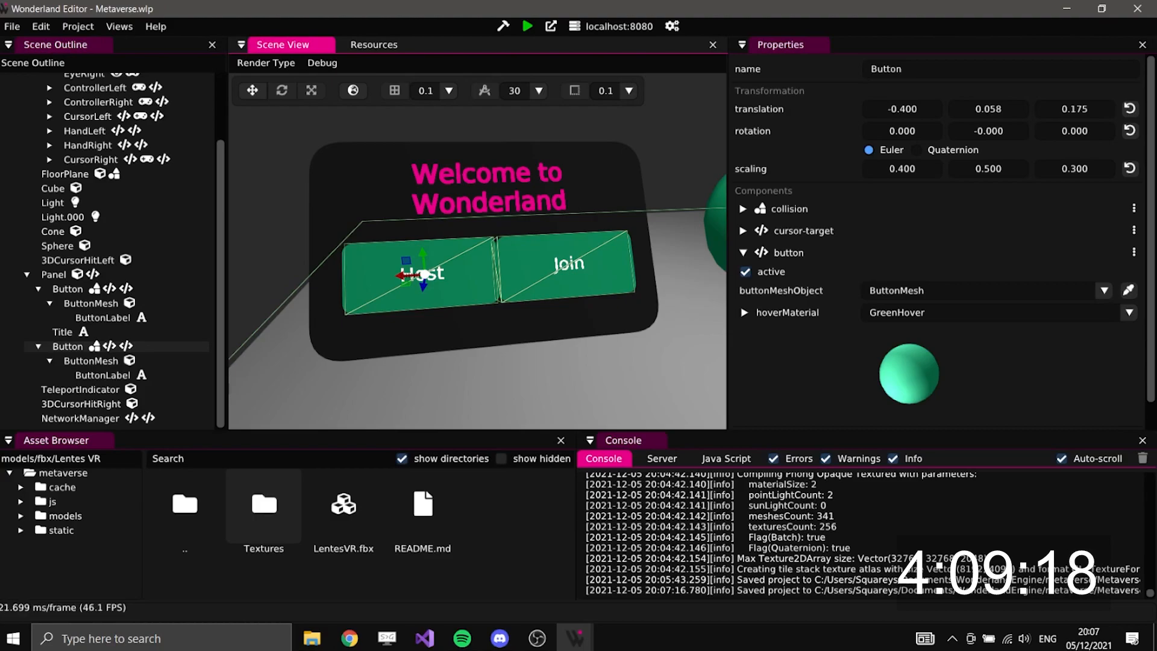
# Examine the components and child objects of ControllerRight under the player's TrackedSpace
pyautogui.scroll(3, 108, 251)
pyautogui.scroll(2, 477, 251)
pyautogui.scroll(-6, 477, 252)
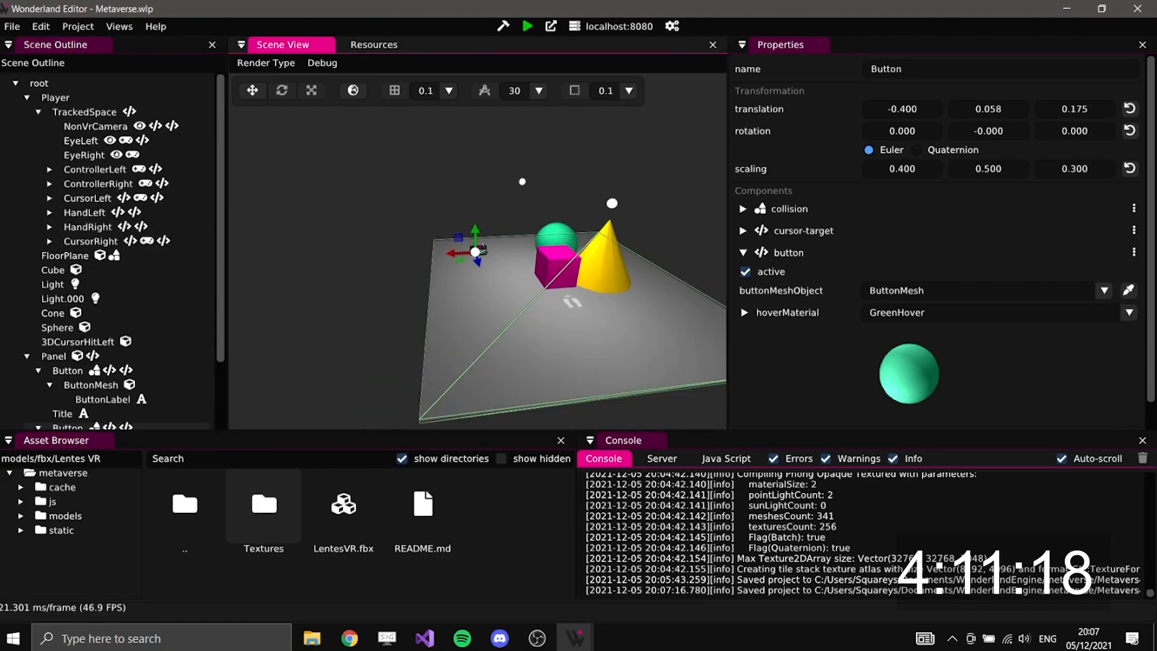
pyautogui.scroll(2, 477, 251)
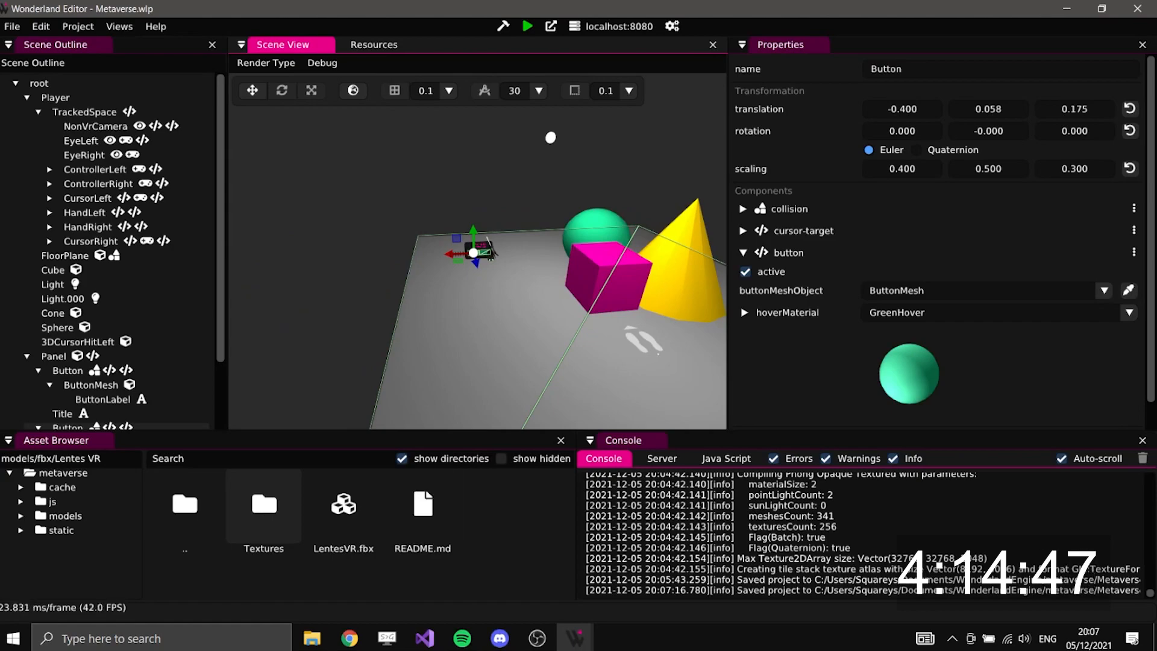
pyautogui.moveTo(478, 251); pyautogui.dragTo(464, 271, button='middle')
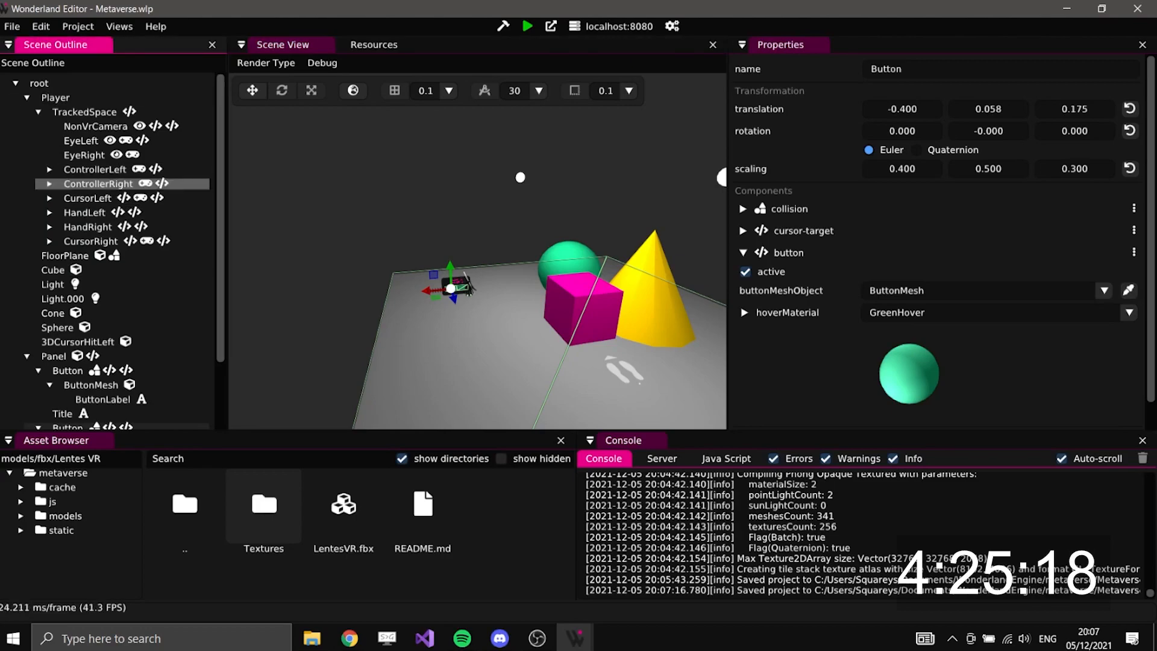
pyautogui.click(98, 183)
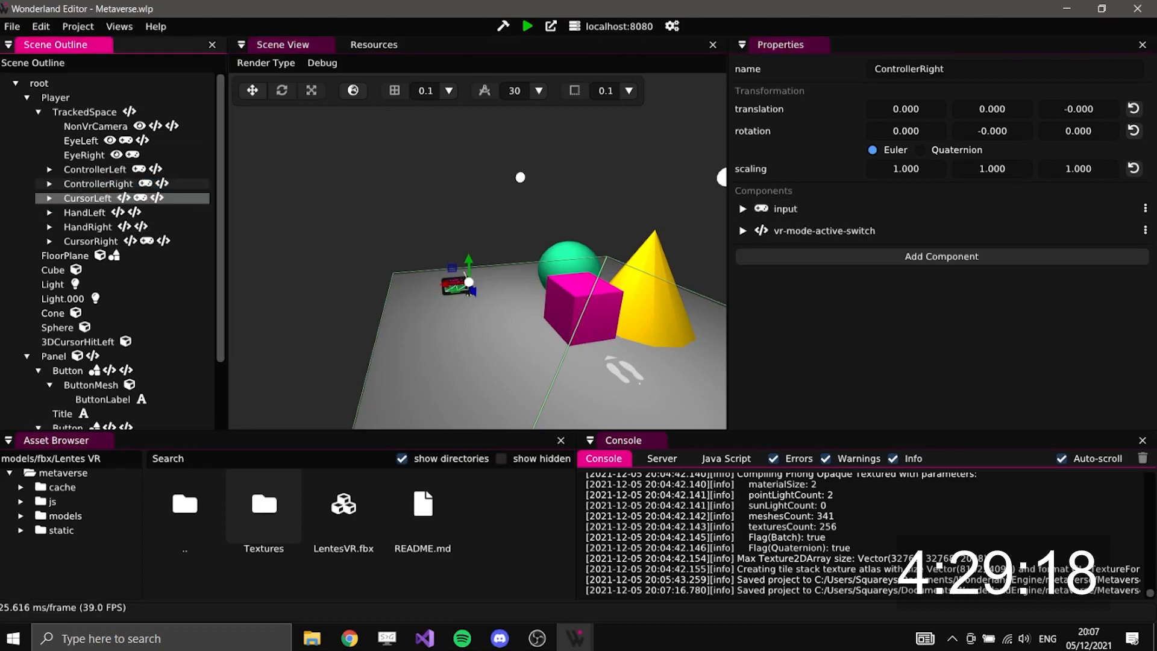
pyautogui.click(95, 169)
pyautogui.click(49, 183)
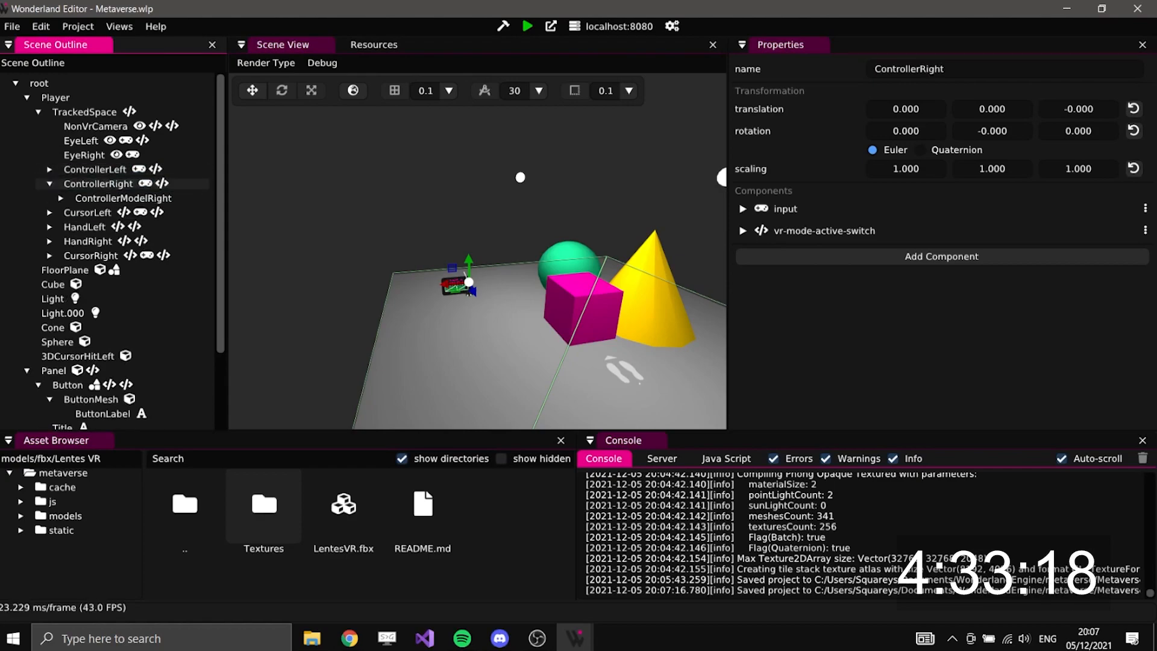
pyautogui.click(49, 183)
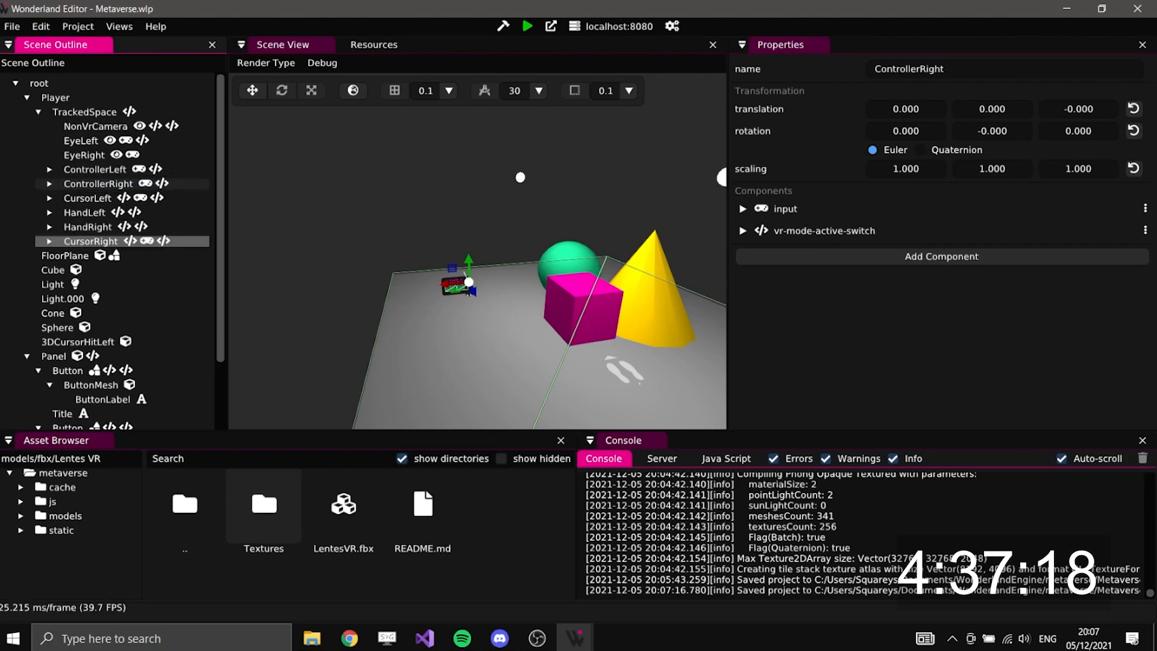
# Add a vr-mode-active-switch component to both CursorRight and CursorLeft, and save the project
pyautogui.click(90, 241)
pyautogui.click(934, 319)
pyautogui.click(941, 278)
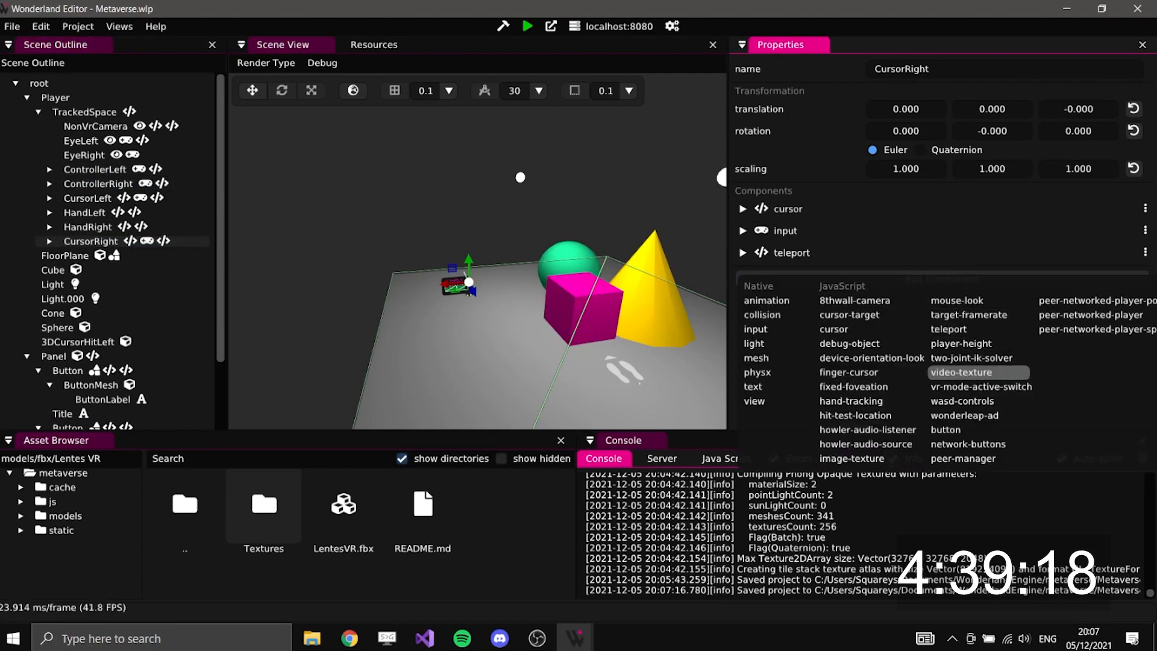
pyautogui.click(980, 387)
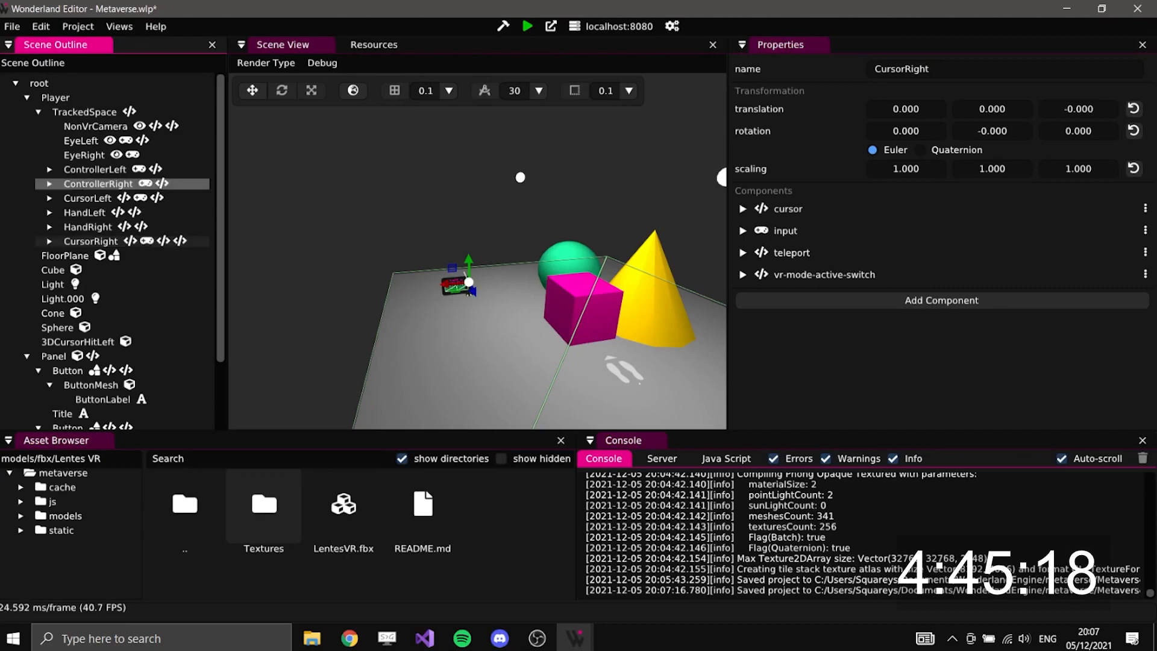
pyautogui.click(87, 198)
pyautogui.click(941, 278)
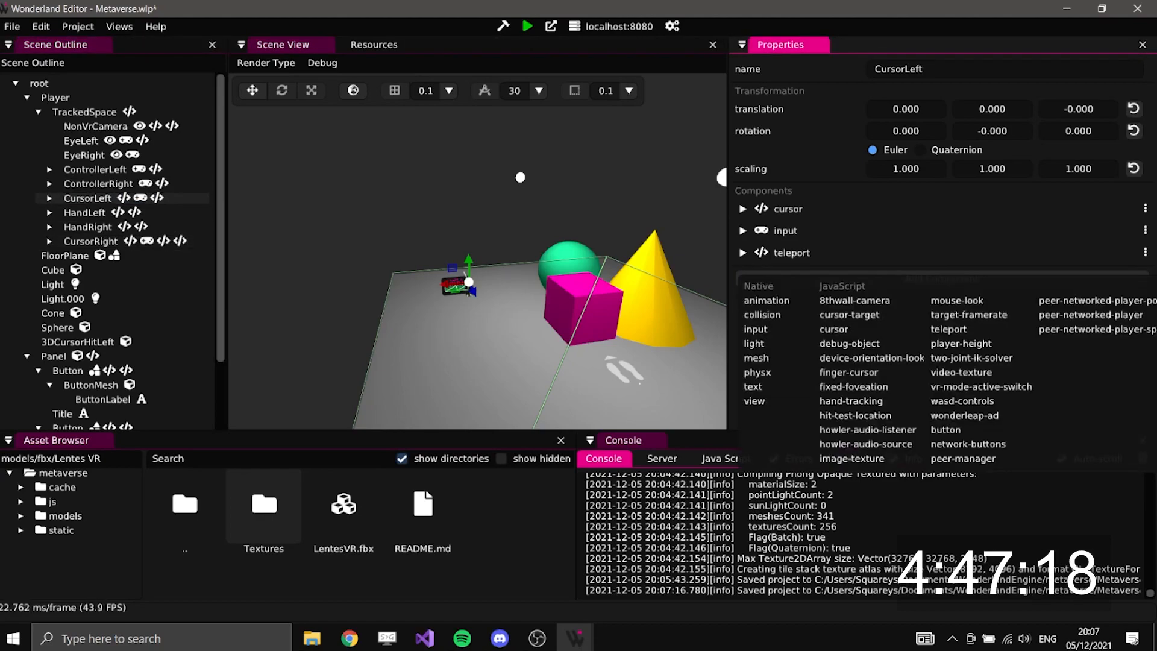
pyautogui.click(981, 386)
pyautogui.hotkey('ctrl', 's')
# Add a wasd-controls component to the Player with NonVrCamera as its headObject, and save the project
pyautogui.click(85, 112)
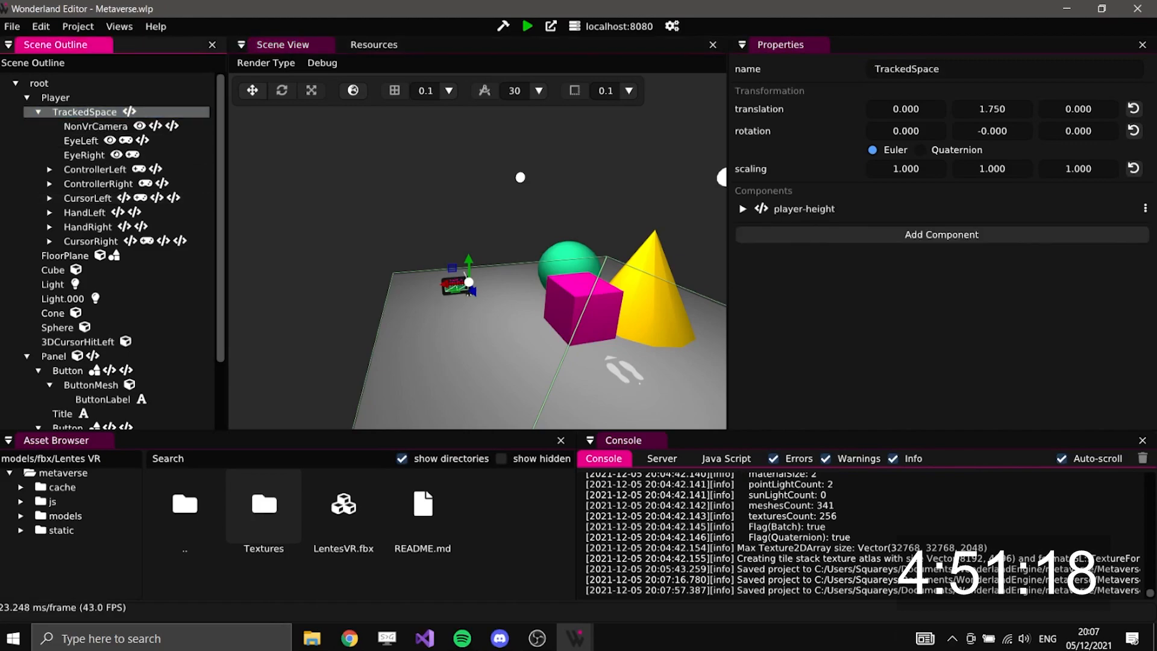
pyautogui.click(55, 98)
pyautogui.click(941, 213)
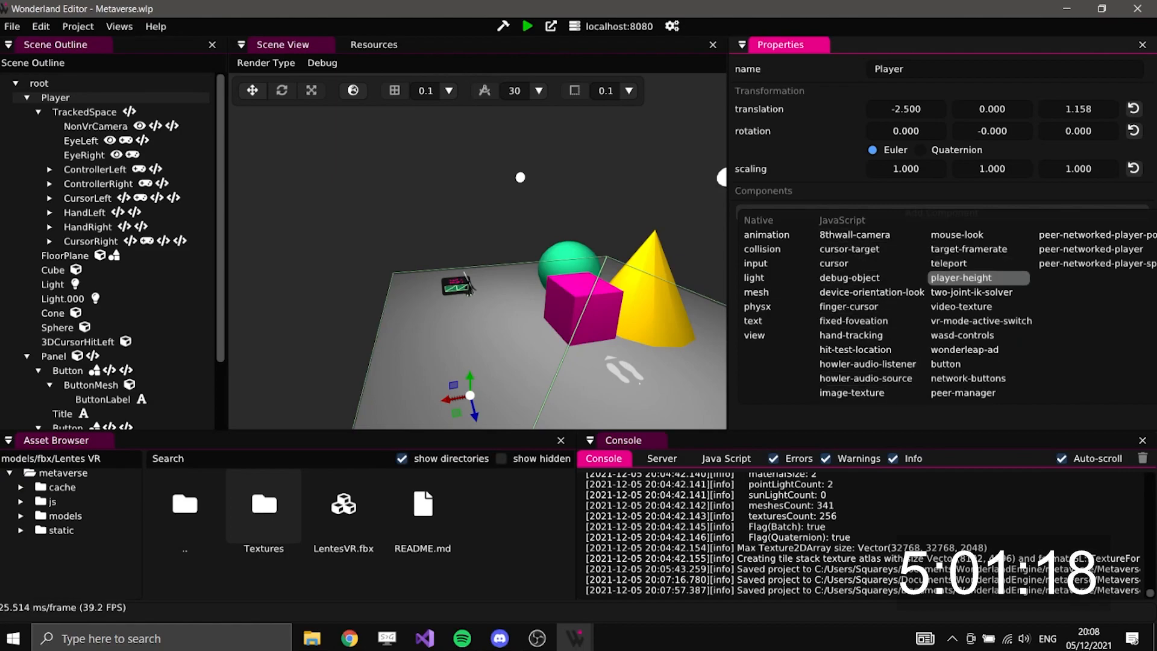
pyautogui.click(962, 335)
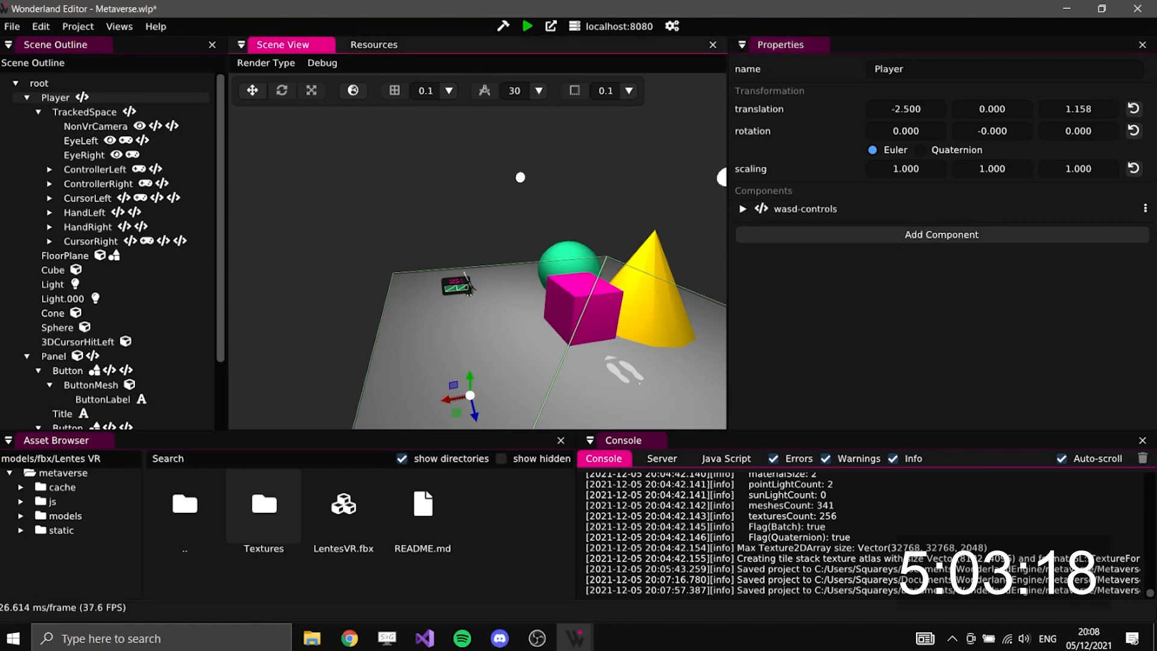
pyautogui.click(1060, 208)
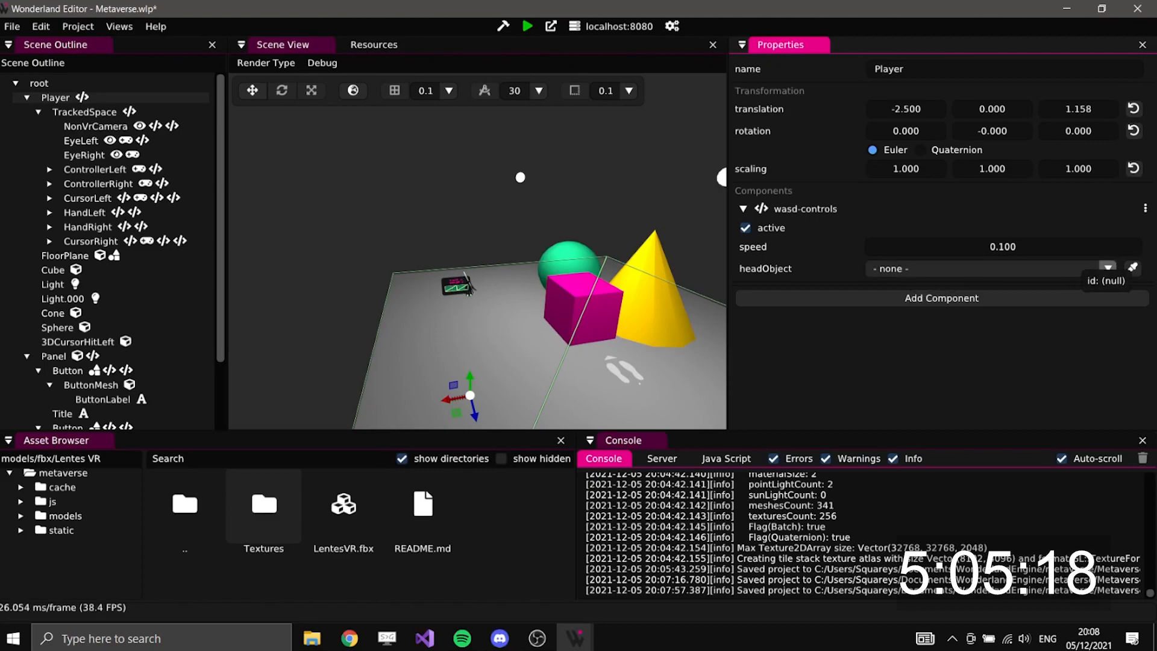
pyautogui.click(1133, 268)
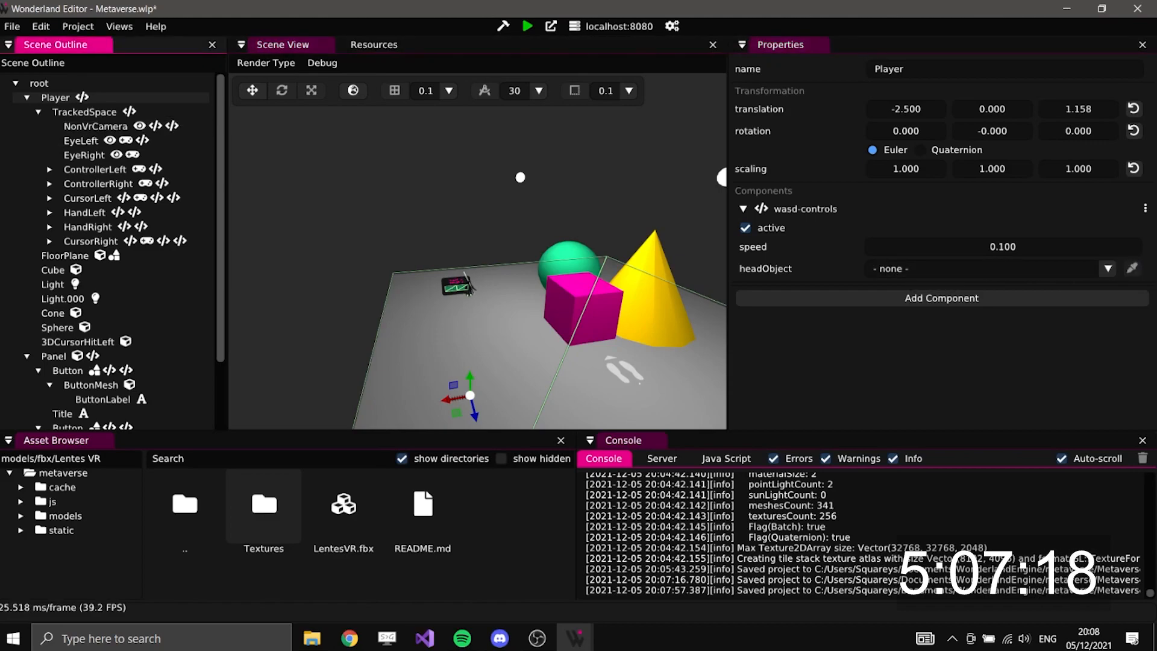
pyautogui.click(95, 126)
pyautogui.hotkey('ctrl', 's')
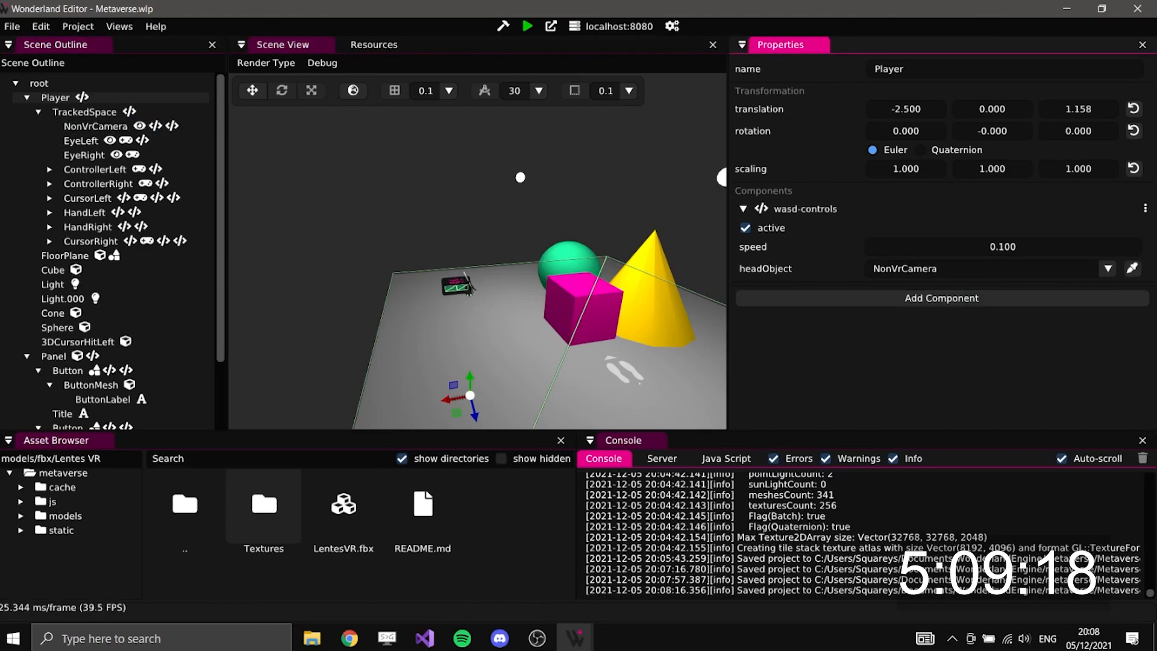
# Create a new JavaScript component named head-switcher in the project's js folder
pyautogui.scroll(-2, 114, 261)
pyautogui.scroll(2, 114, 261)
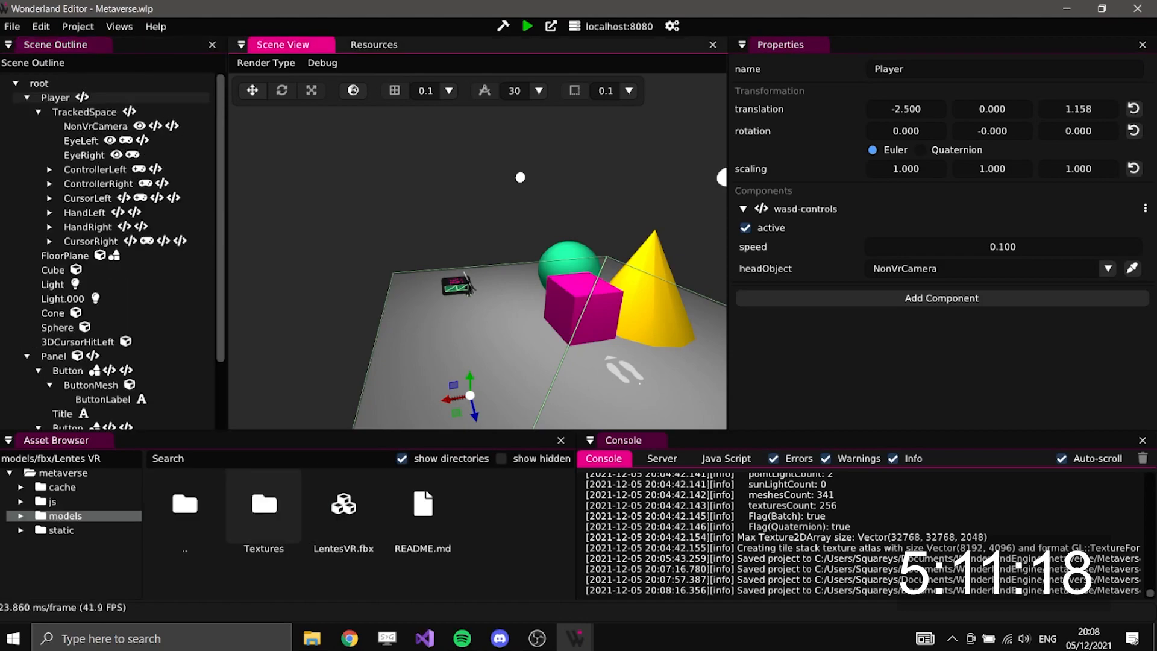
pyautogui.click(53, 501)
pyautogui.rightClick(339, 578)
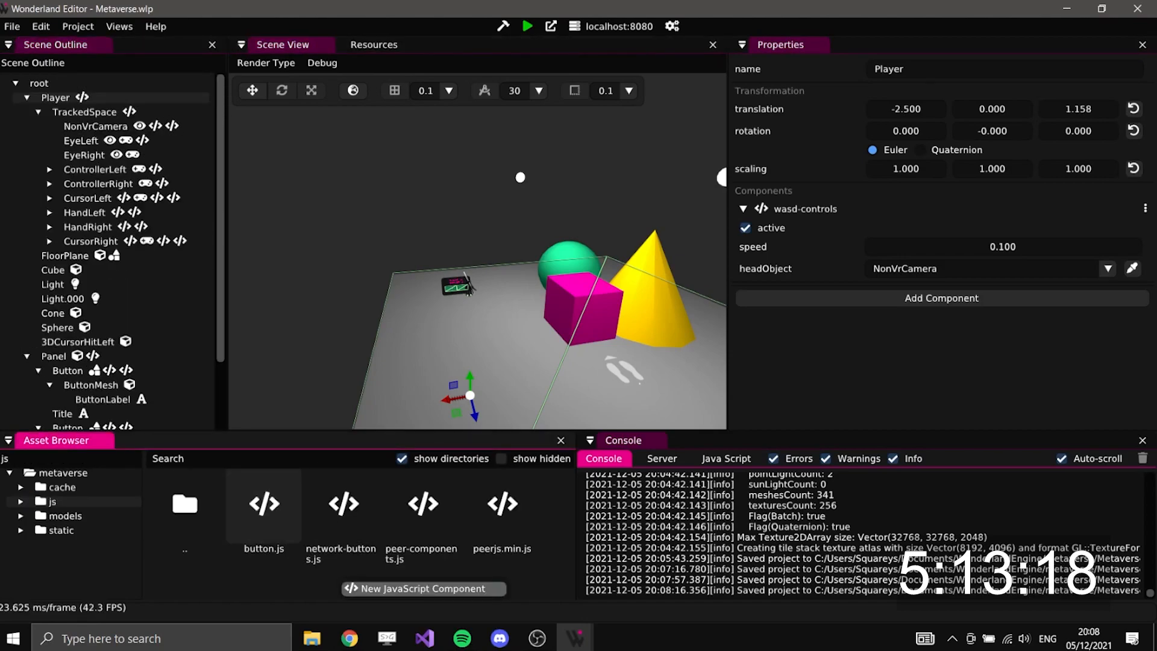
pyautogui.click(423, 587)
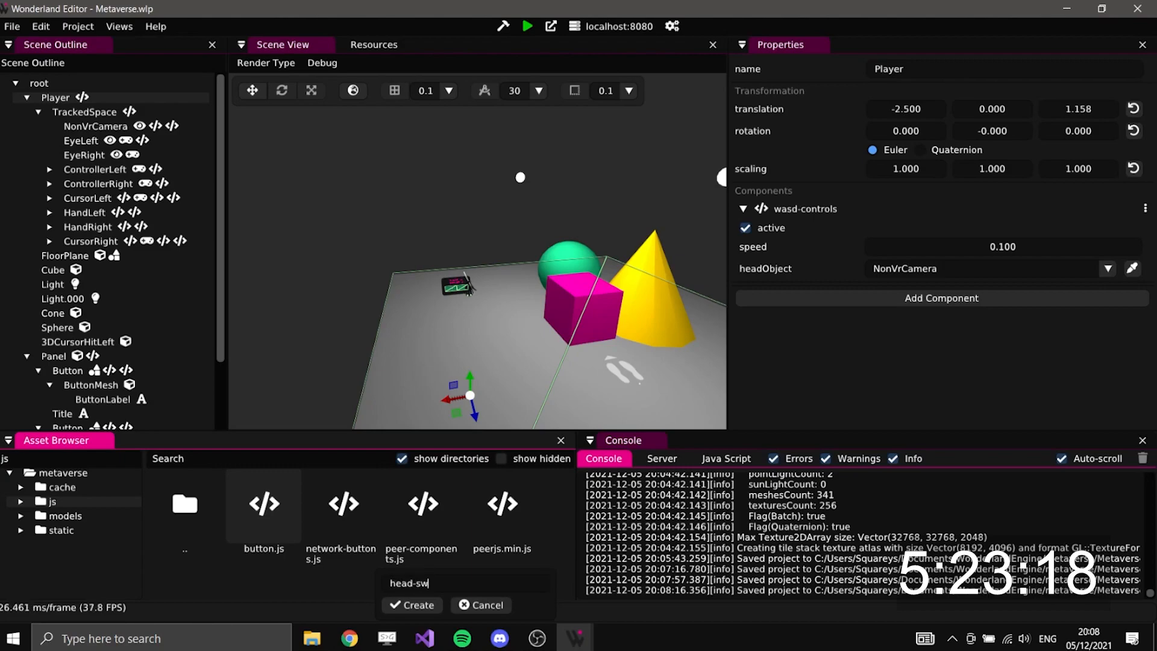
pyautogui.write('er')
pyautogui.press('Return')
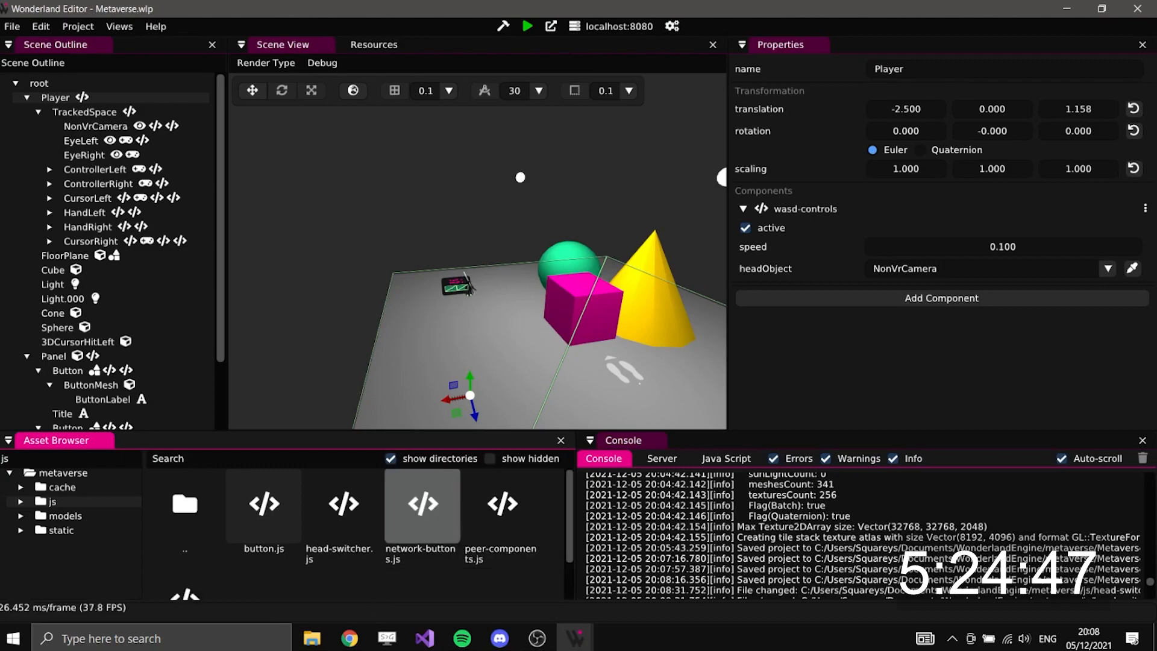
# Open head-switcher.js in Neovim for editing
pyautogui.scroll(-1, 359, 535)
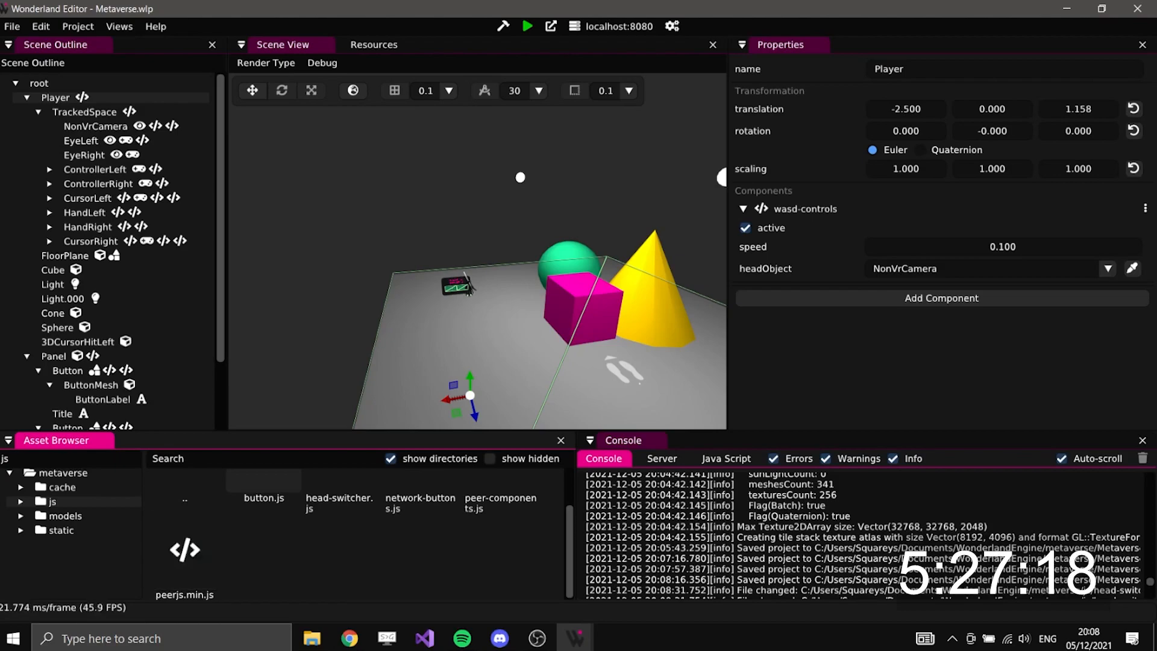
pyautogui.doubleClick(343, 481)
pyautogui.click(550, 27)
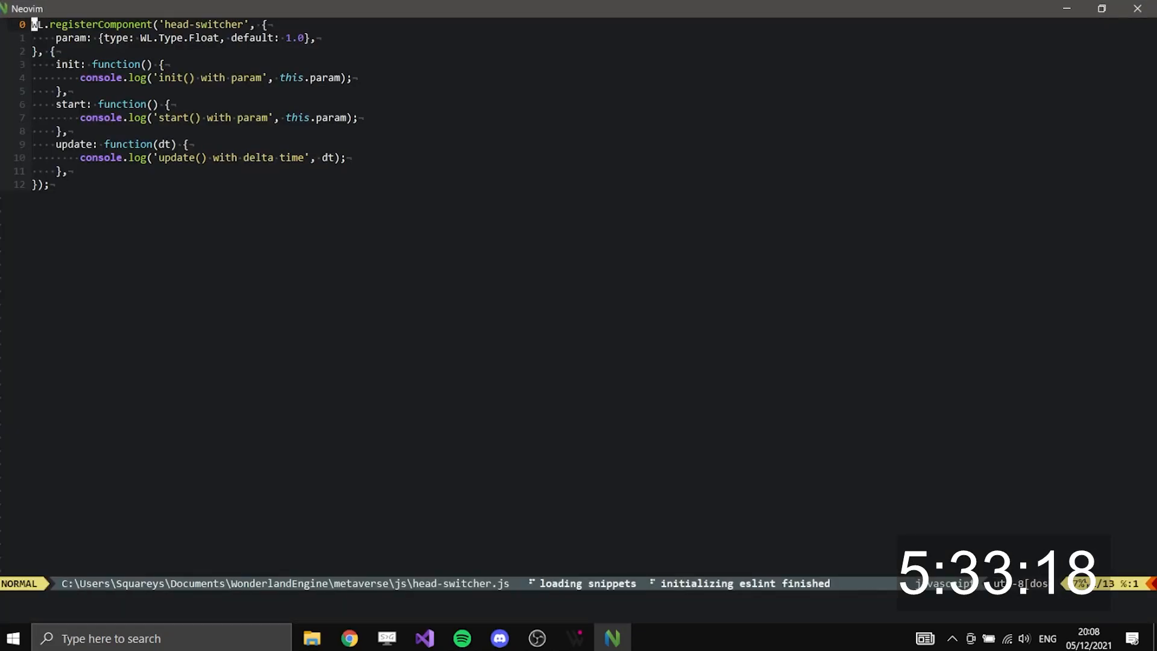
# Enlarge the code editor's font by reusing the earlier GUI font setting command
pyautogui.write(':')
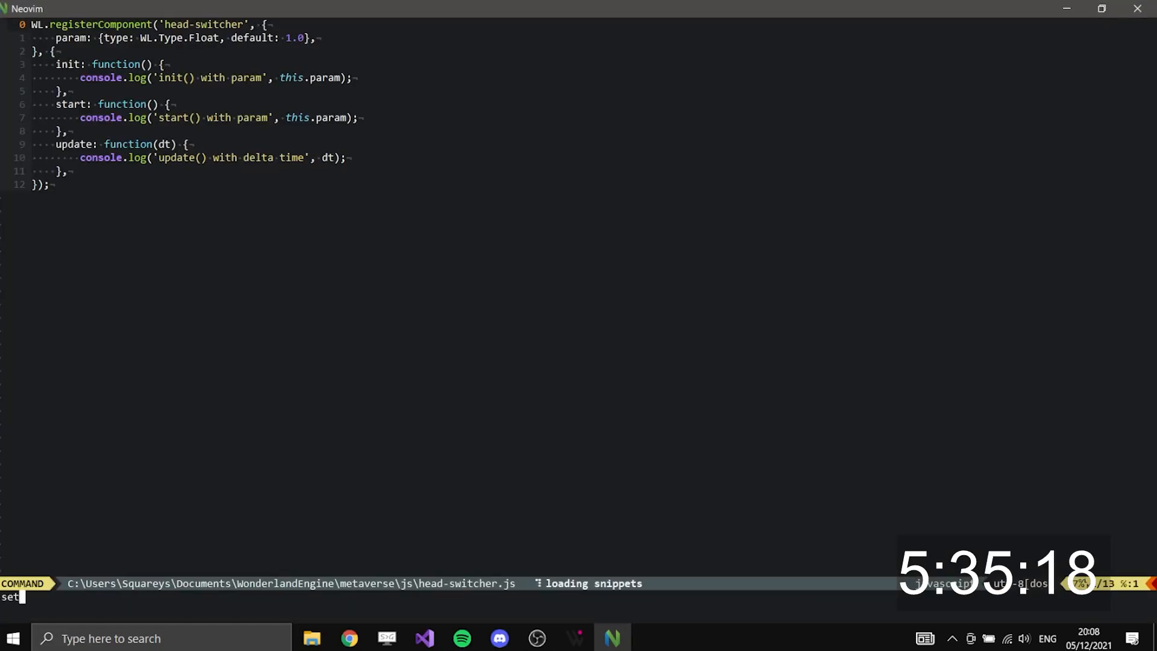
pyautogui.write('set gui')
pyautogui.press('Up')
pyautogui.press('Return')
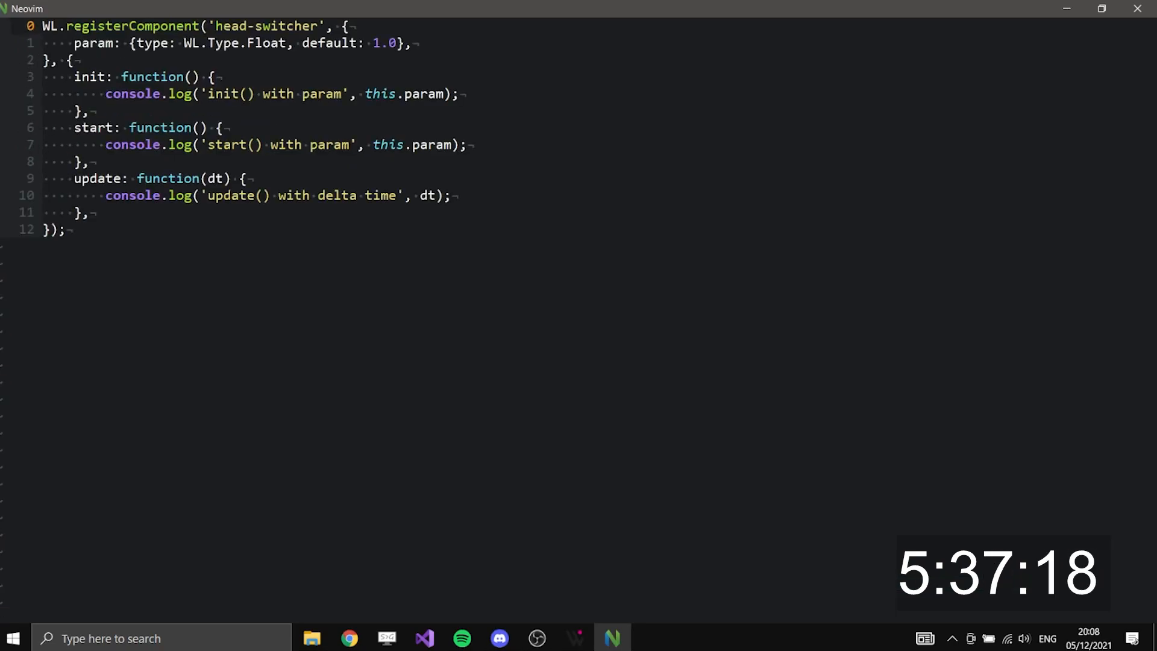
# Rename the component's param property to vrHead in head-switcher.js
pyautogui.press('j')
pyautogui.press('k')
pyautogui.press('$')
pyautogui.press('h')
pyautogui.press('h')
pyautogui.press('h')
pyautogui.press('j')
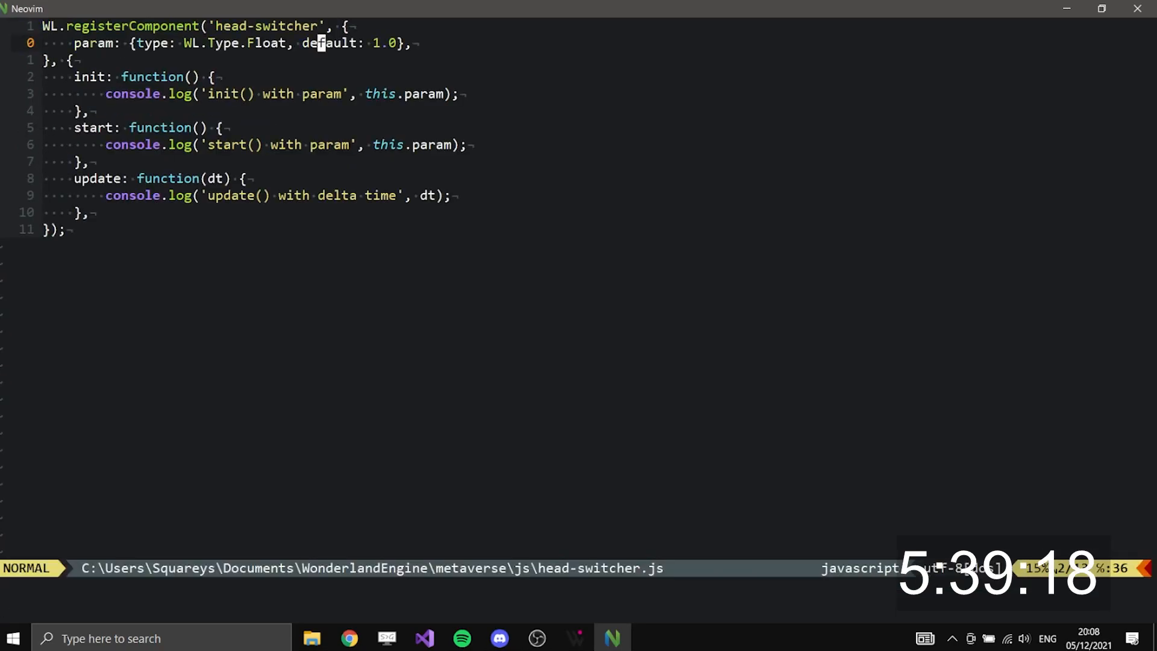
pyautogui.press('^')
pyautogui.write('cwvrHead')
pyautogui.press('Escape')
# Change the vrHead property's type to WL.Type.Object and remove its default value
pyautogui.press('w')
pyautogui.press('w')
pyautogui.press('w')
pyautogui.press('w')
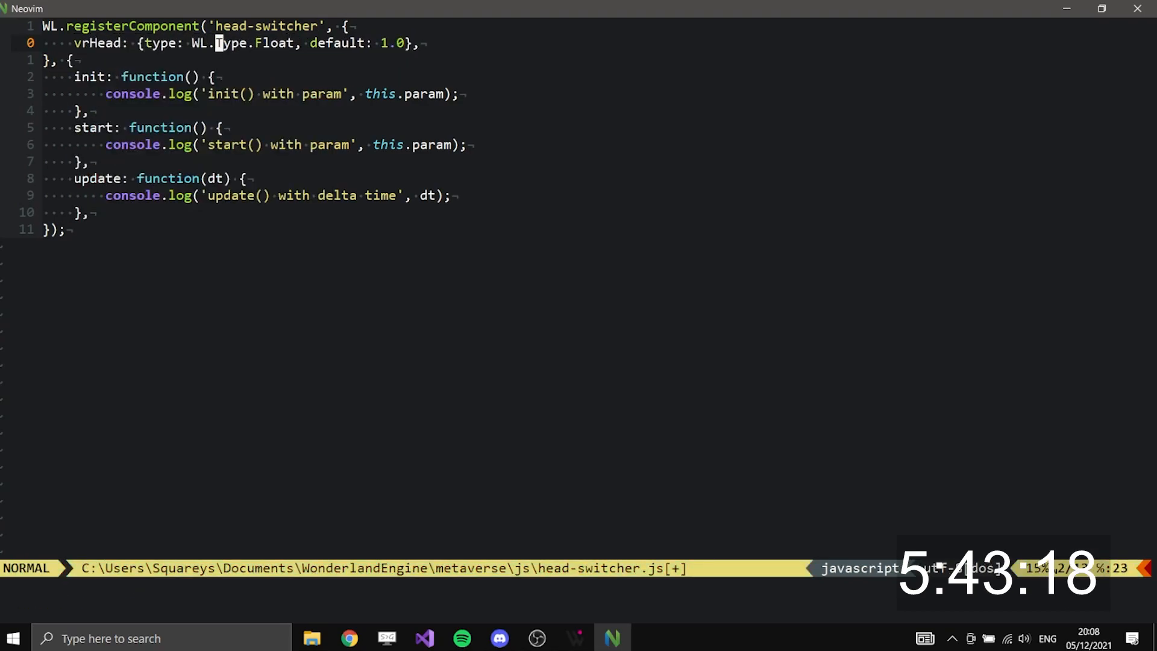
pyautogui.write('cwObject')
pyautogui.press('Escape')
pyautogui.press('l')
pyautogui.press('c')
pyautogui.press('t')
pyautogui.press('}')
pyautogui.press('Escape')
pyautogui.press('j')
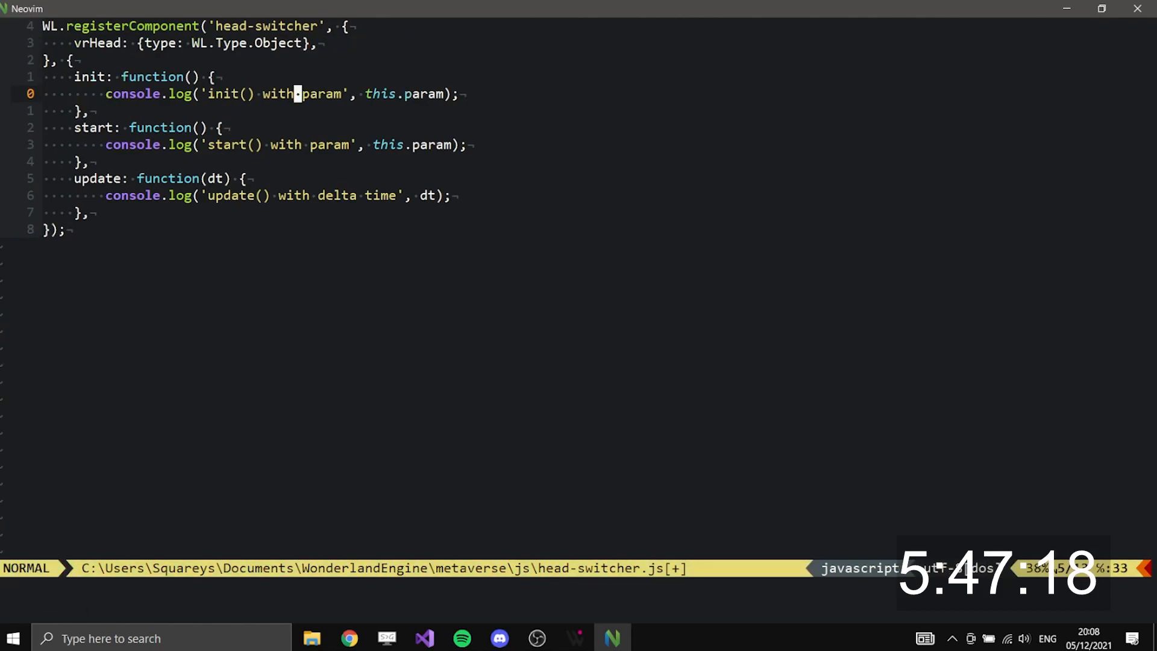
# Replace the console log in init with a line pushing this.onXRSessionStart to WL.onXRSessionStart
pyautogui.press('j')
pyautogui.hotkey('shift', 'v')
pyautogui.press('k')
pyautogui.press('k')
pyautogui.press('Escape')
pyautogui.press('j')
pyautogui.press('d')
pyautogui.press('d')
pyautogui.hotkey('shift', 'o')
pyautogui.write('WL.onXRSessionStart.')
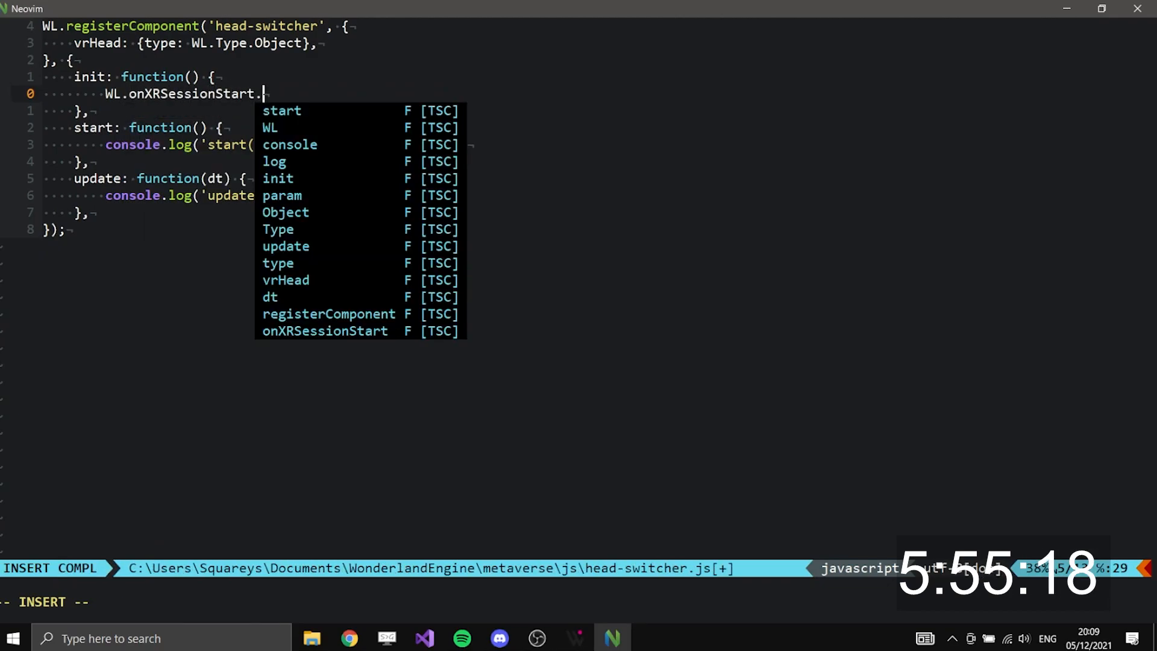
pyautogui.write('push(this.onXRSessionStart);')
pyautogui.press('Escape')
pyautogui.write('hithis.on')
pyautogui.hotkey('ctrl', 'n')
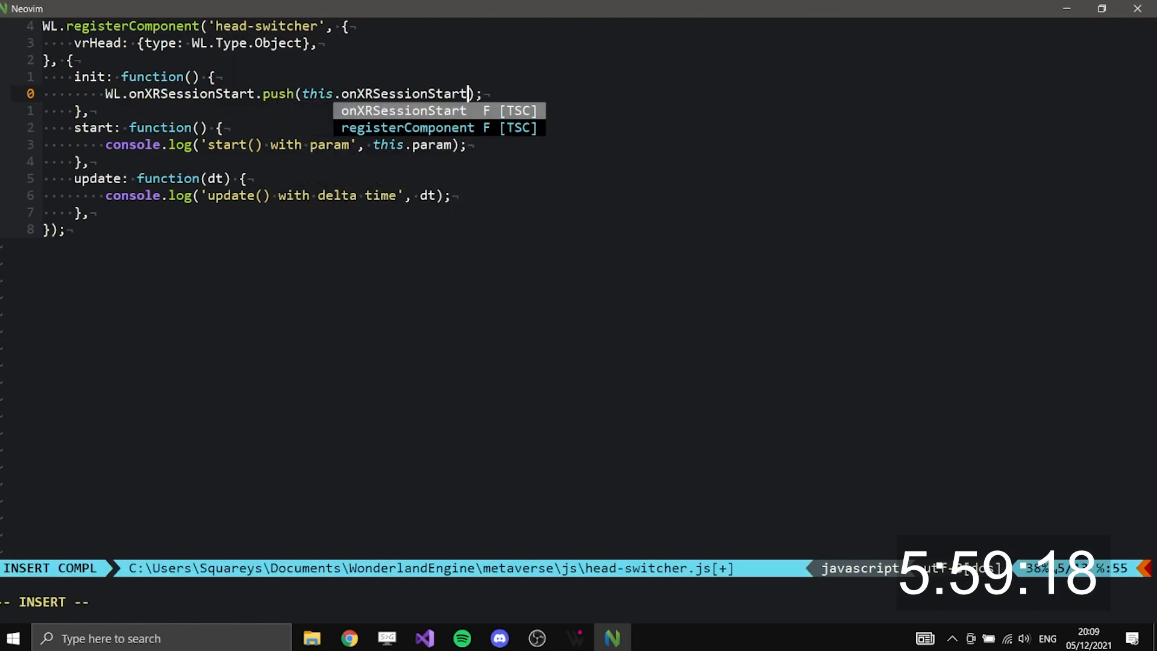
# Append .bind(this) to the onXRSessionStart callback passed to push in init
pyautogui.write('(')
pyautogui.press('Escape')
pyautogui.write('i.bind(')
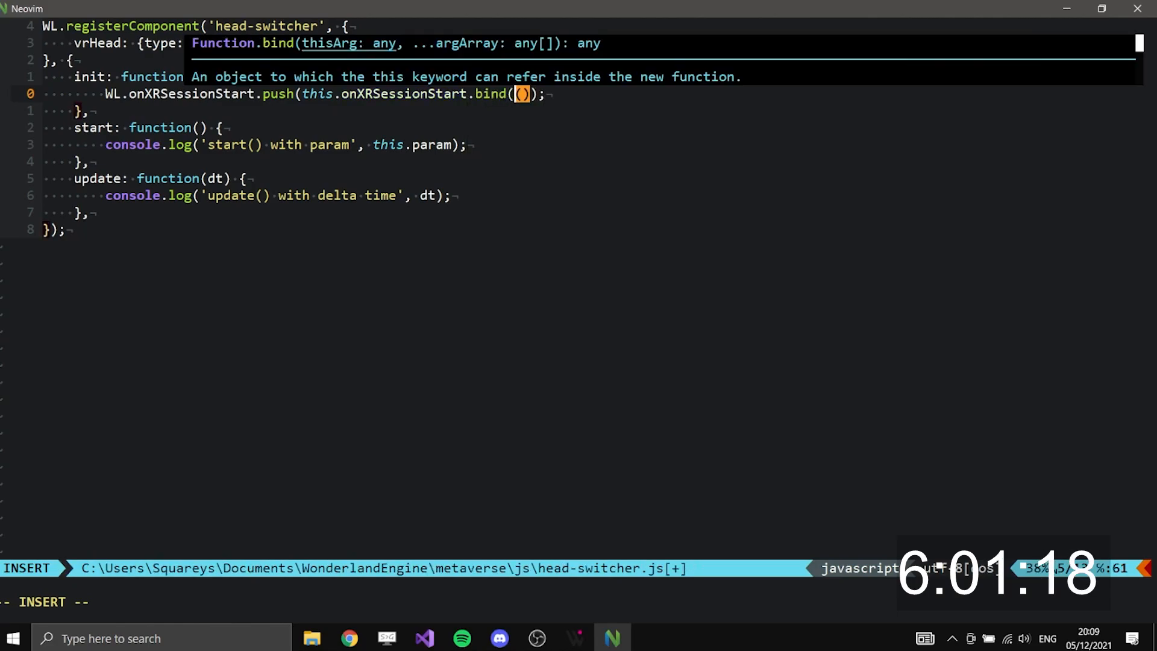
pyautogui.press('Escape')
pyautogui.write('athis')
pyautogui.press('Escape')
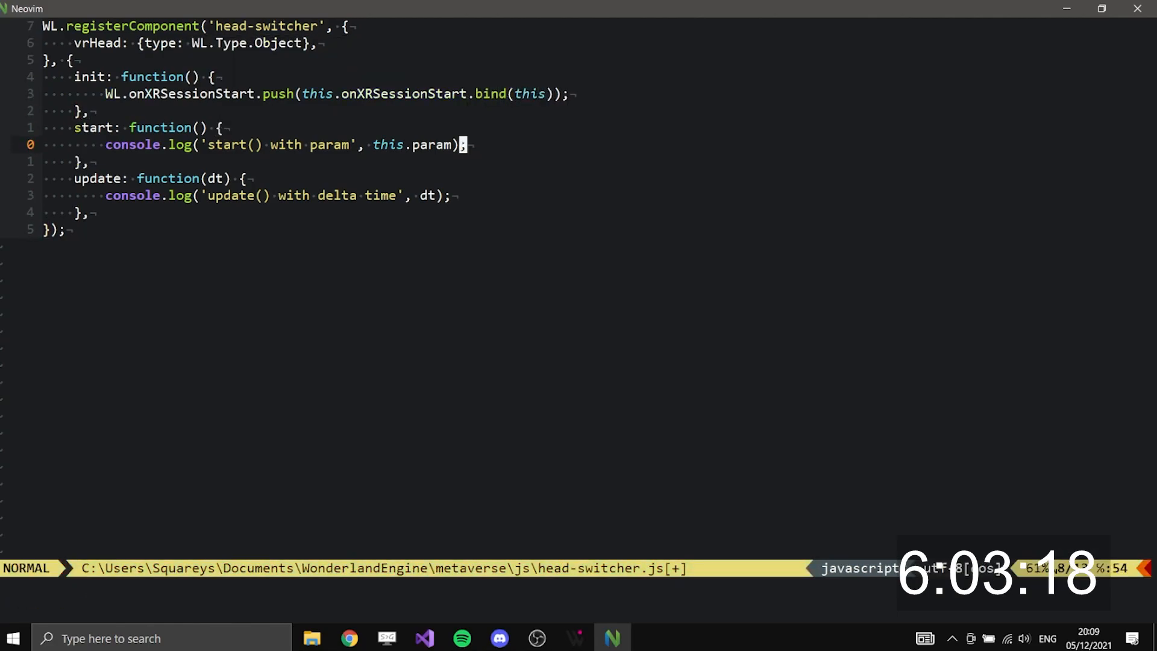
# Rename the start function to onXRSessionStart
pyautogui.press('^')
pyautogui.press('c')
pyautogui.press('w')
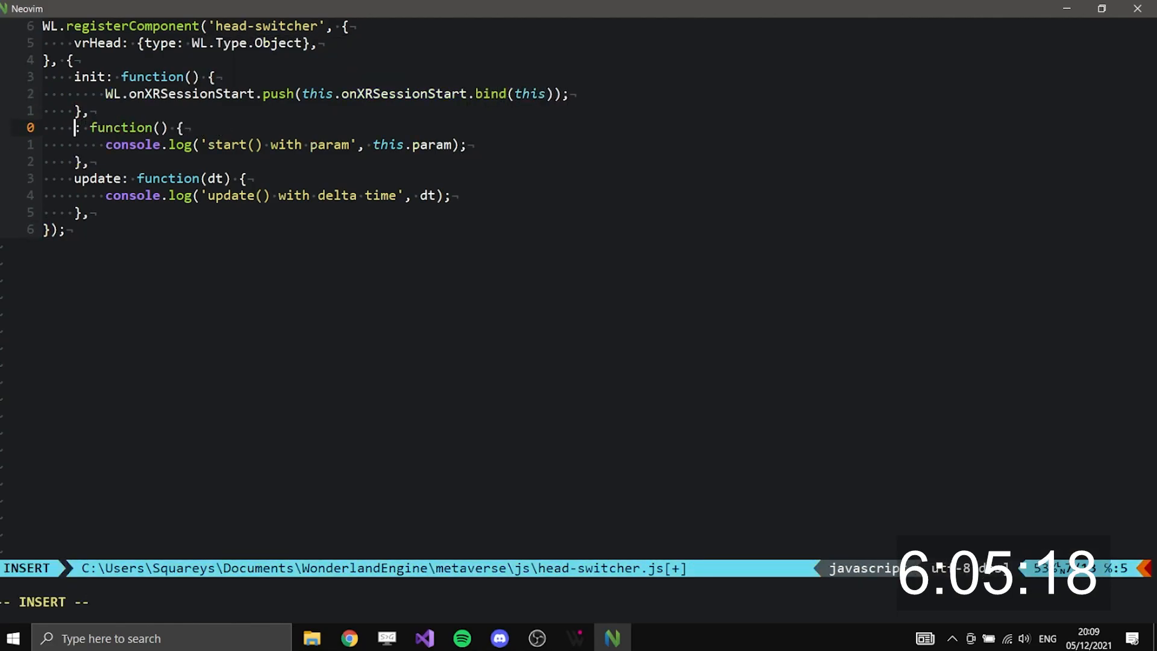
pyautogui.write('onX')
pyautogui.hotkey('ctrl', 'n')
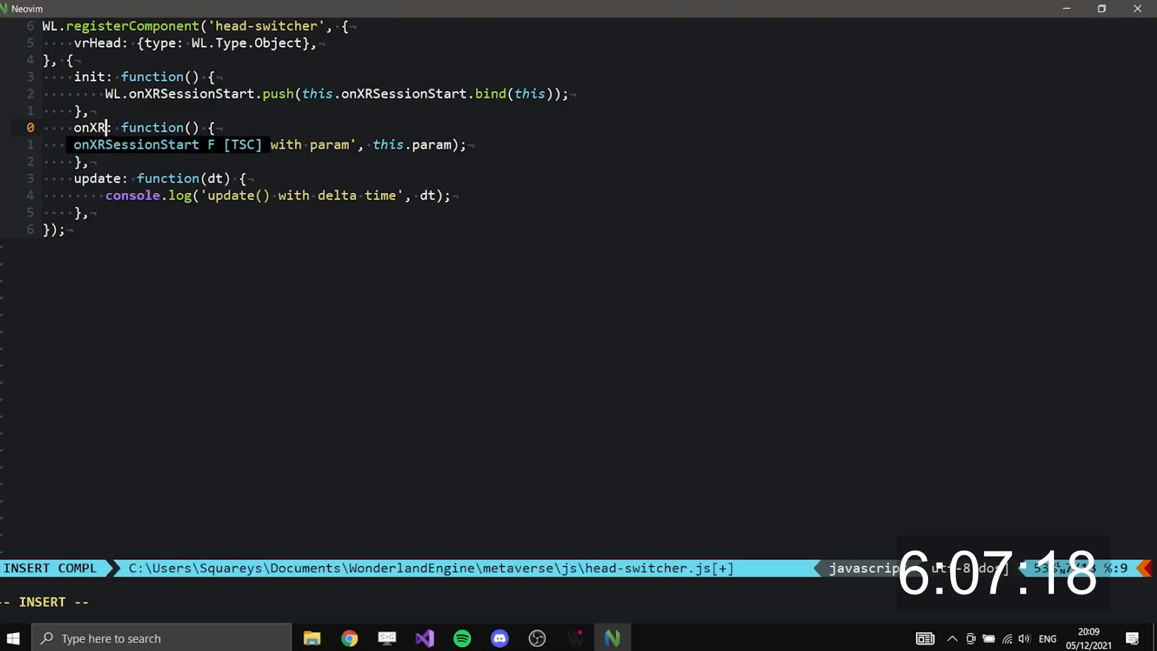
pyautogui.press('Escape')
# Remove the remaining console log and the update function, and give onXRSessionStart an s parameter with an empty body line
pyautogui.press('d')
pyautogui.press('d')
pyautogui.press('k')
pyautogui.press('j')
pyautogui.press('j')
pyautogui.hotkey('shift', 'v')
pyautogui.press('2')
pyautogui.press('j')
pyautogui.press('d')
pyautogui.press('k')
pyautogui.press('k')
pyautogui.press('$')
pyautogui.write('h(this')
pyautogui.press('Escape')
pyautogui.press('o')
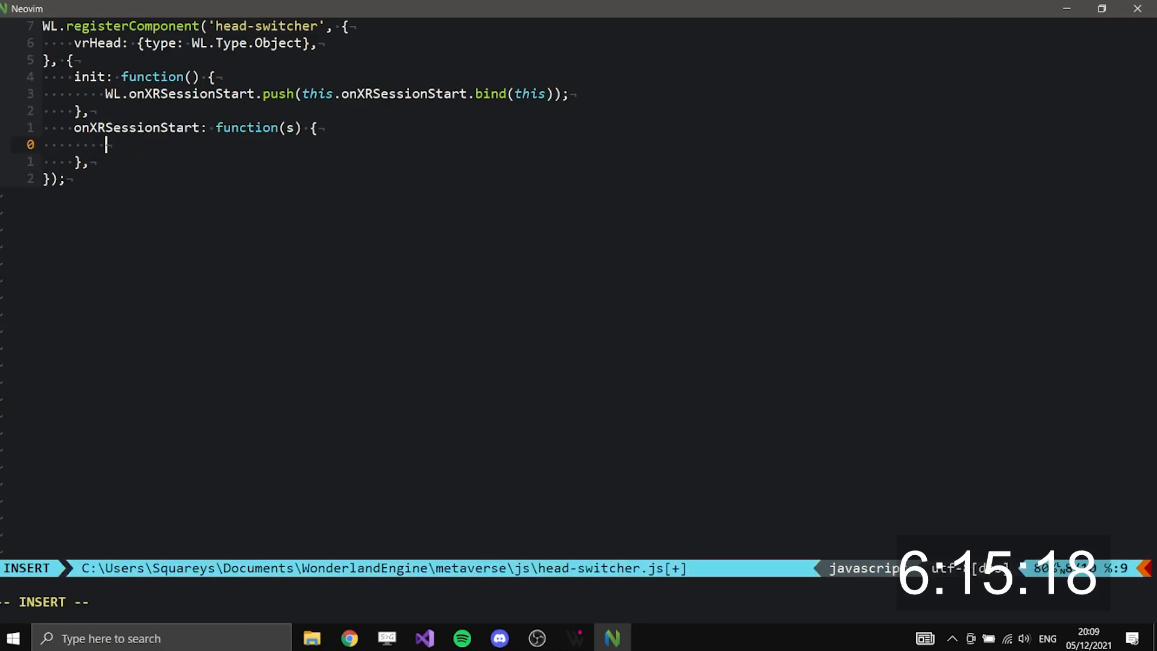
# In onXRSessionStart, declare const peerManager = this.object.getComponent('peer-manager');
pyautogui.write('this.object')
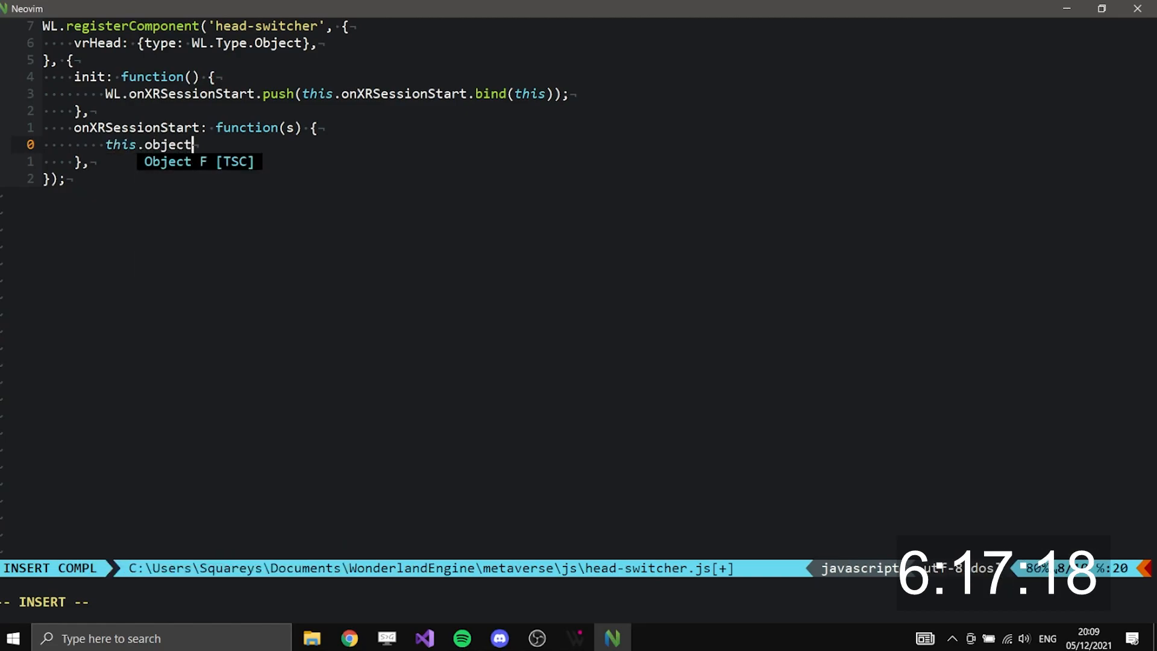
pyautogui.write('.per')
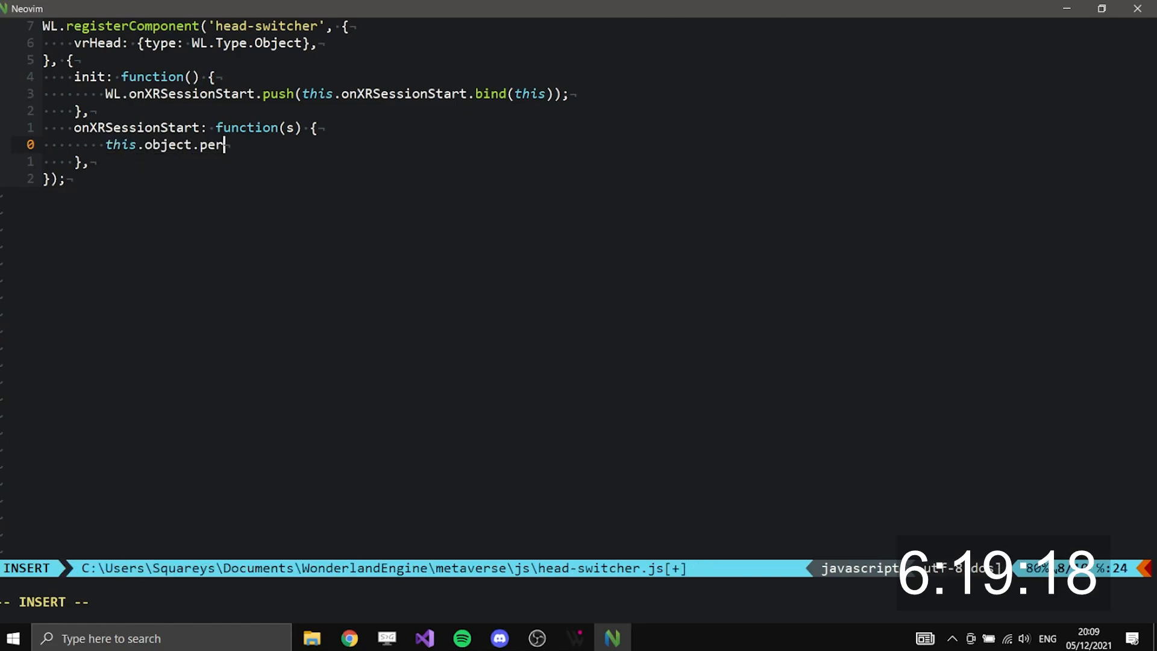
pyautogui.press('BackSpace')
pyautogui.press('BackSpace')
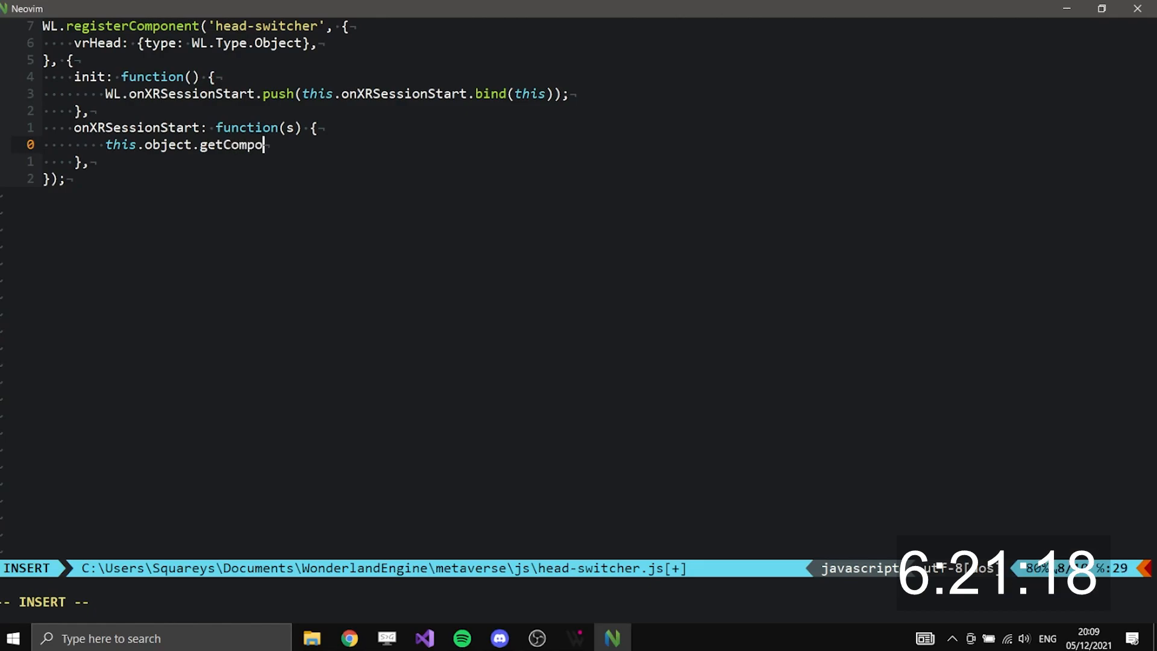
pyautogui.write("('peer")
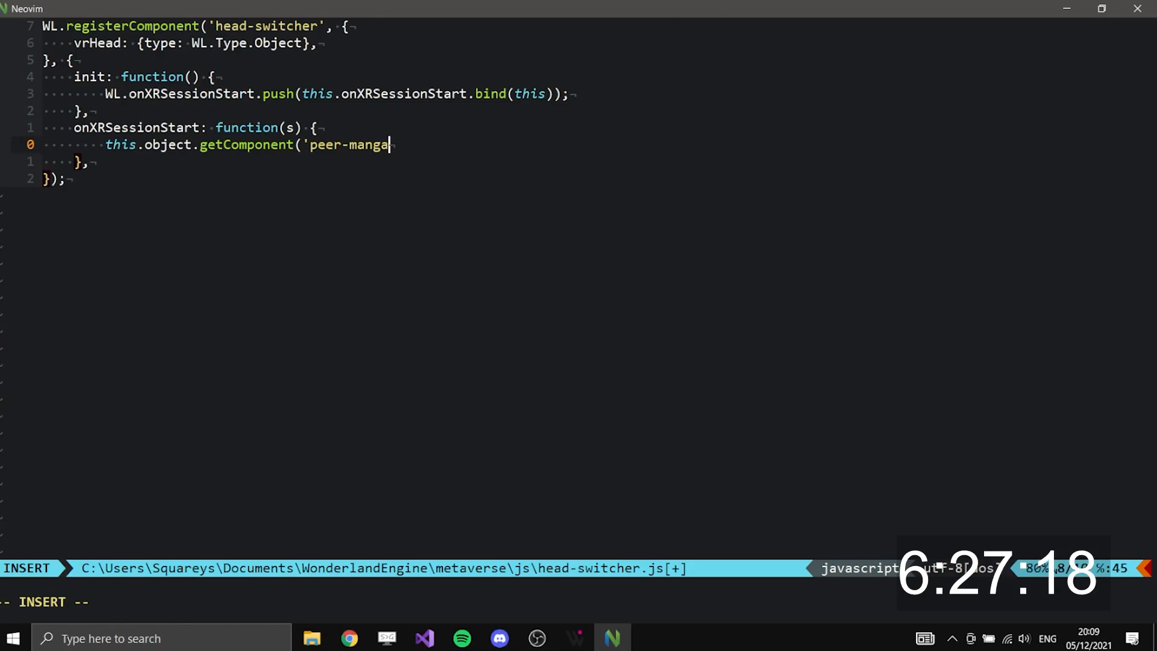
pyautogui.write("-manager');")
pyautogui.press('Escape')
pyautogui.write('t ')
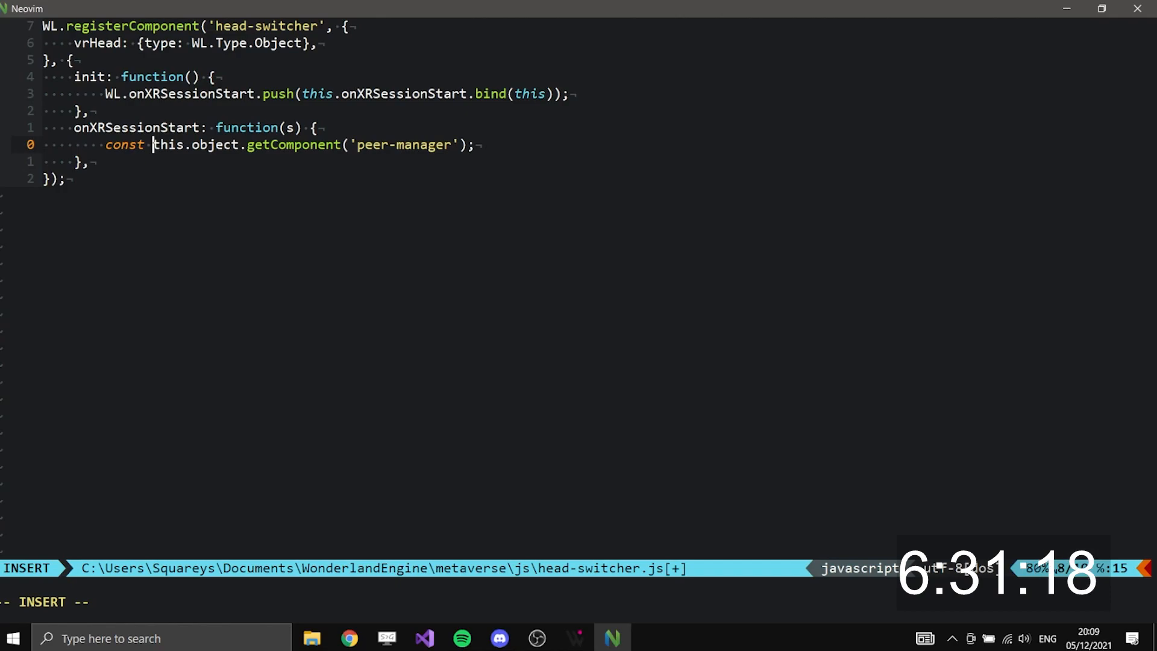
pyautogui.write('peerManager ')
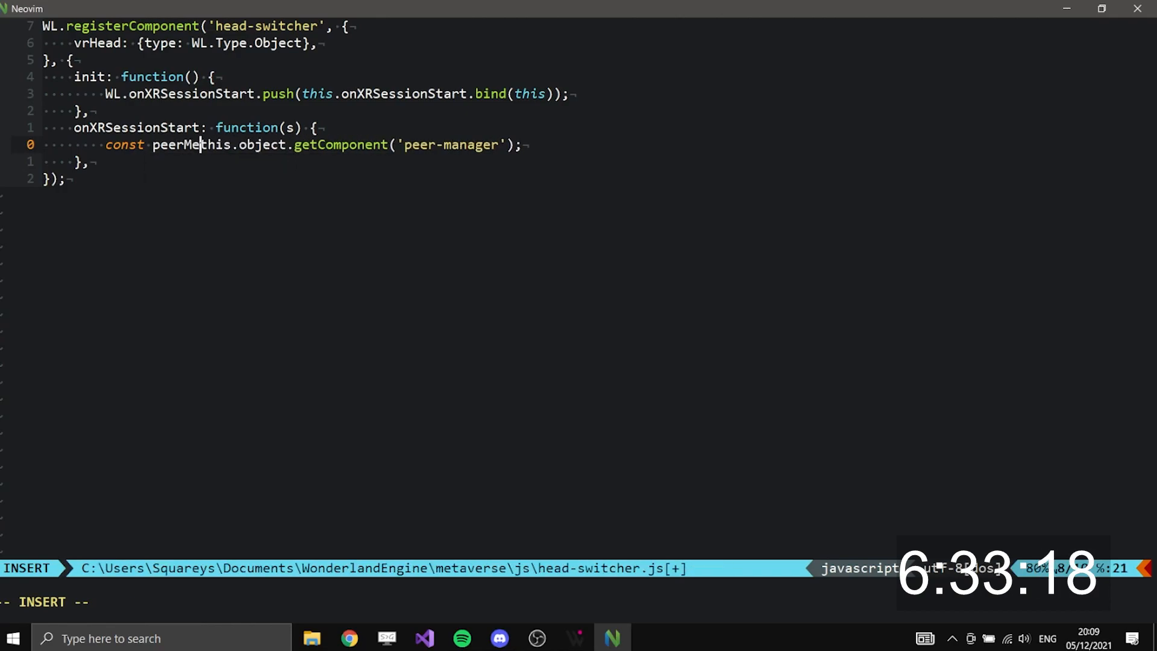
pyautogui.write('=')
pyautogui.press('Escape')
# Add the line peerManager.playerHead = this.vrHead; below the peerManager declaration and save head-switcher.js
pyautogui.write('opeerManager.')
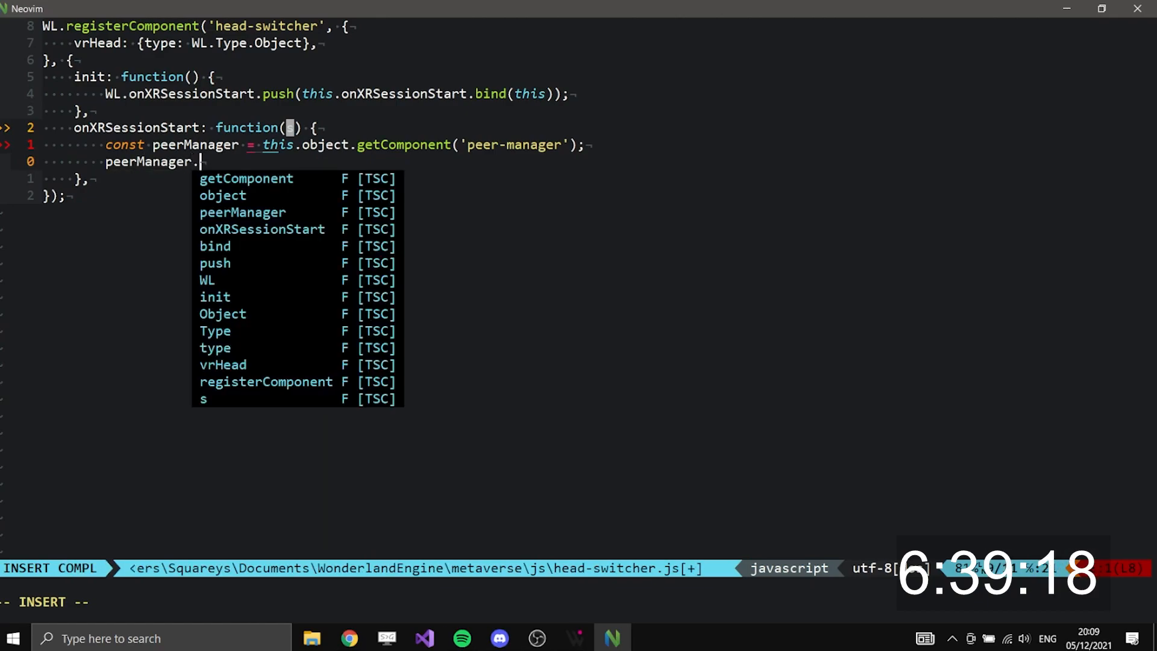
pyautogui.write('playerHead = this.vrHead;')
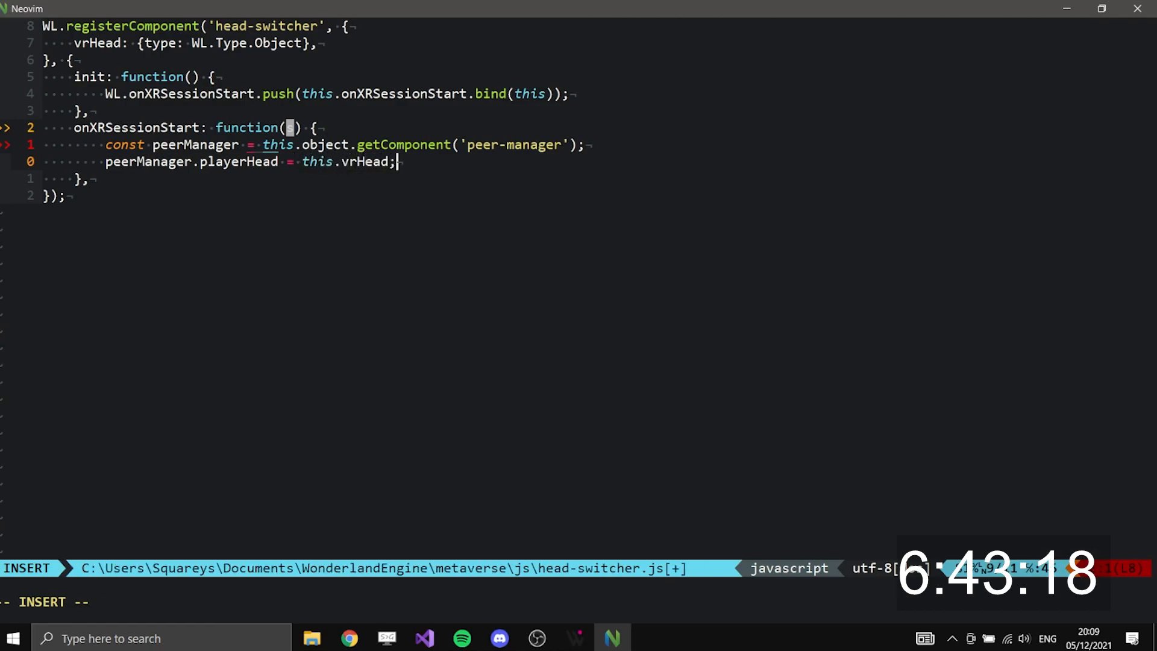
pyautogui.press('Escape')
pyautogui.write(':w')
pyautogui.press('Return')
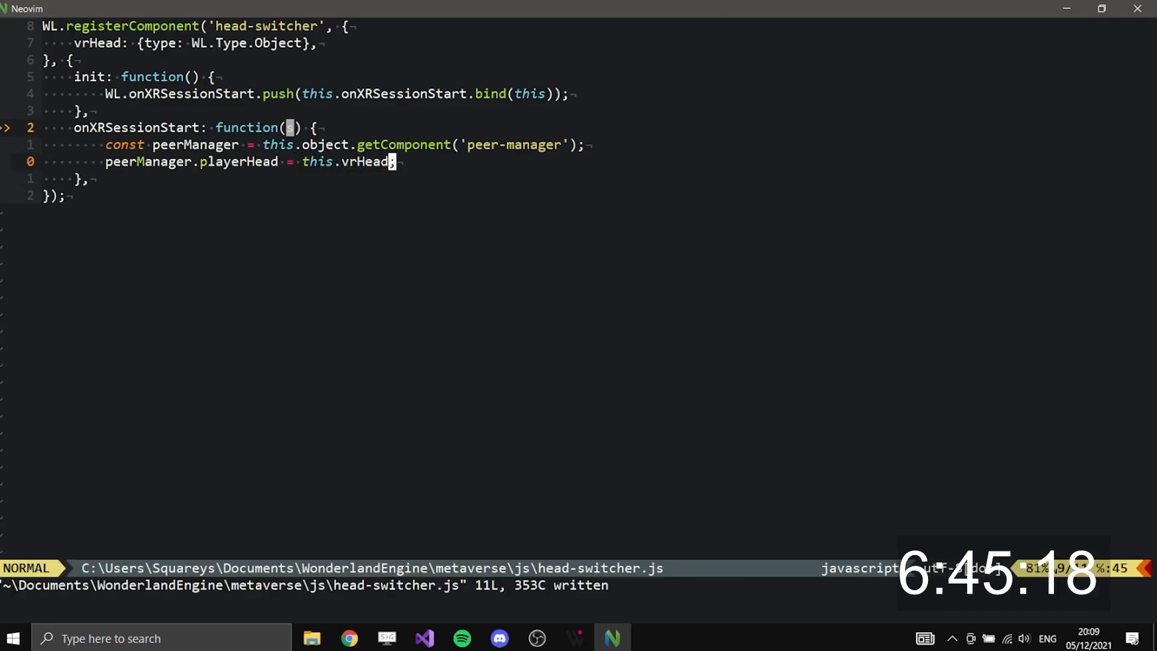
# Switch to Wonderland Editor and add a head-switcher component to the NetworkManager object
pyautogui.moveTo(575, 638)
pyautogui.click(653, 566)
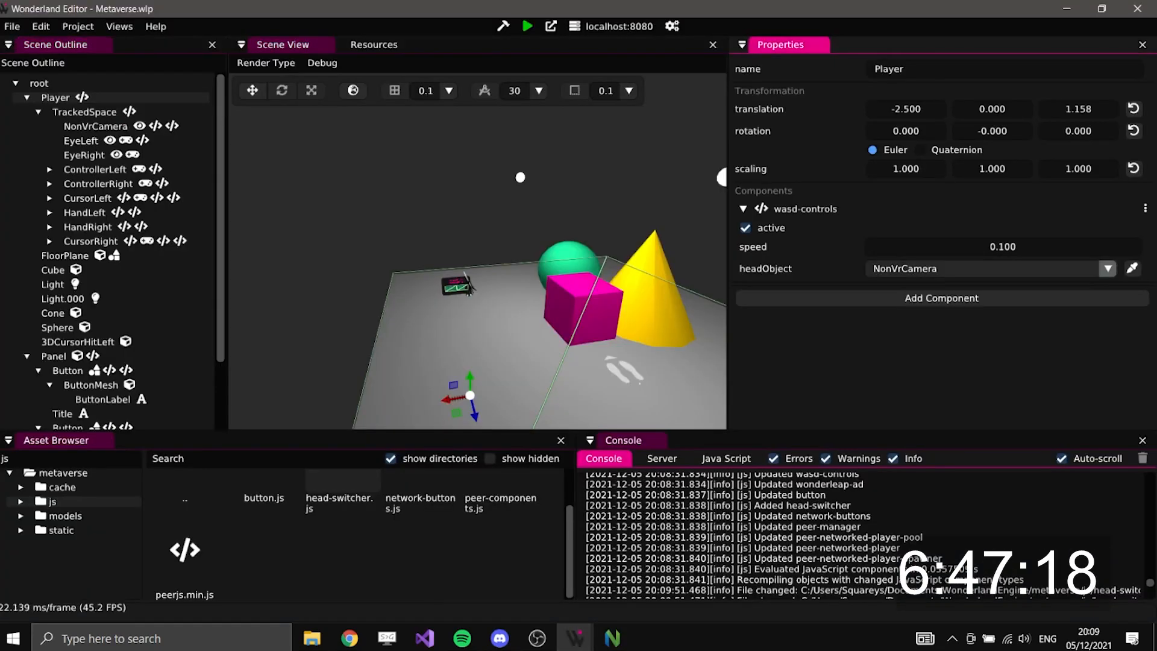
pyautogui.scroll(-3, 114, 285)
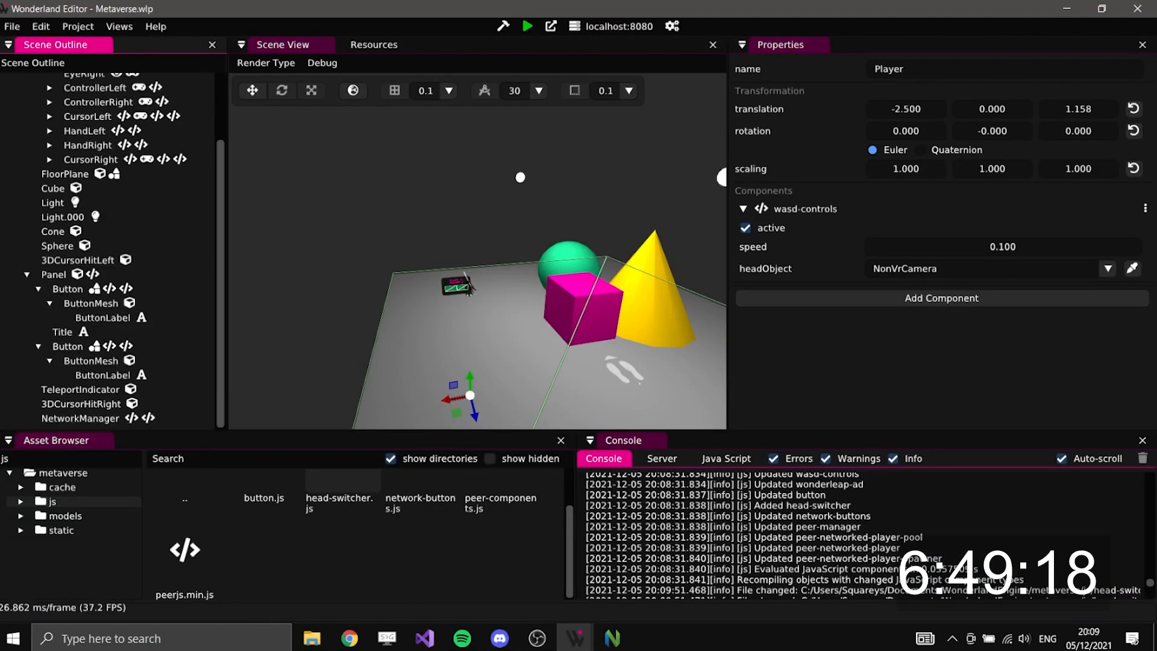
pyautogui.click(81, 418)
pyautogui.scroll(-9, 940, 241)
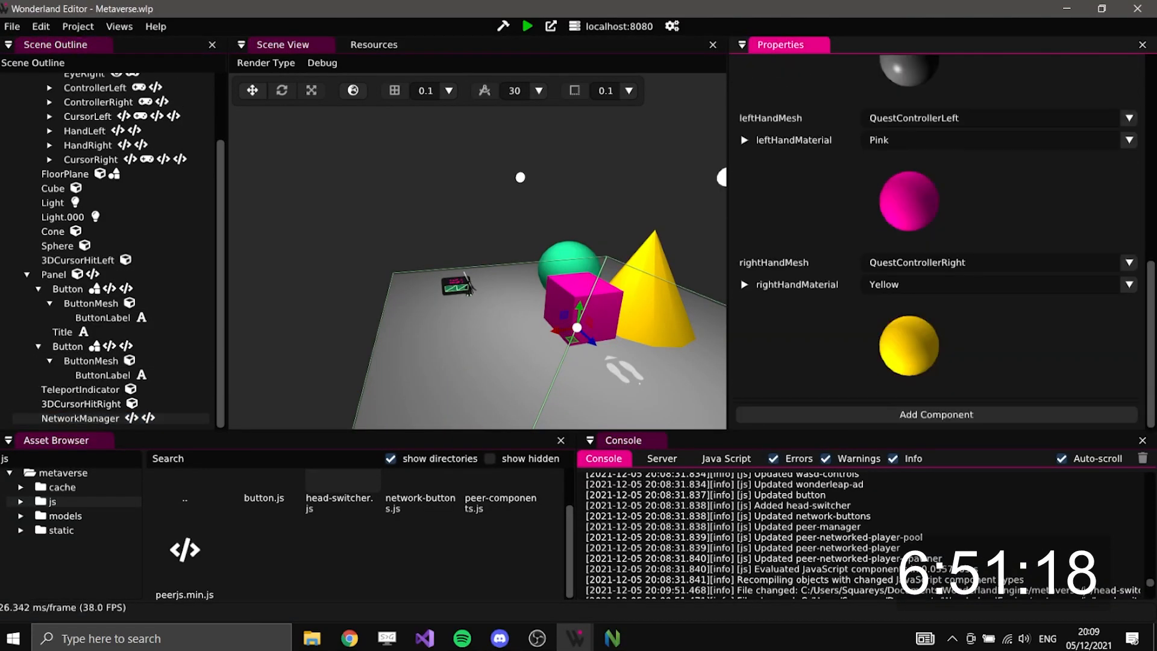
pyautogui.click(936, 414)
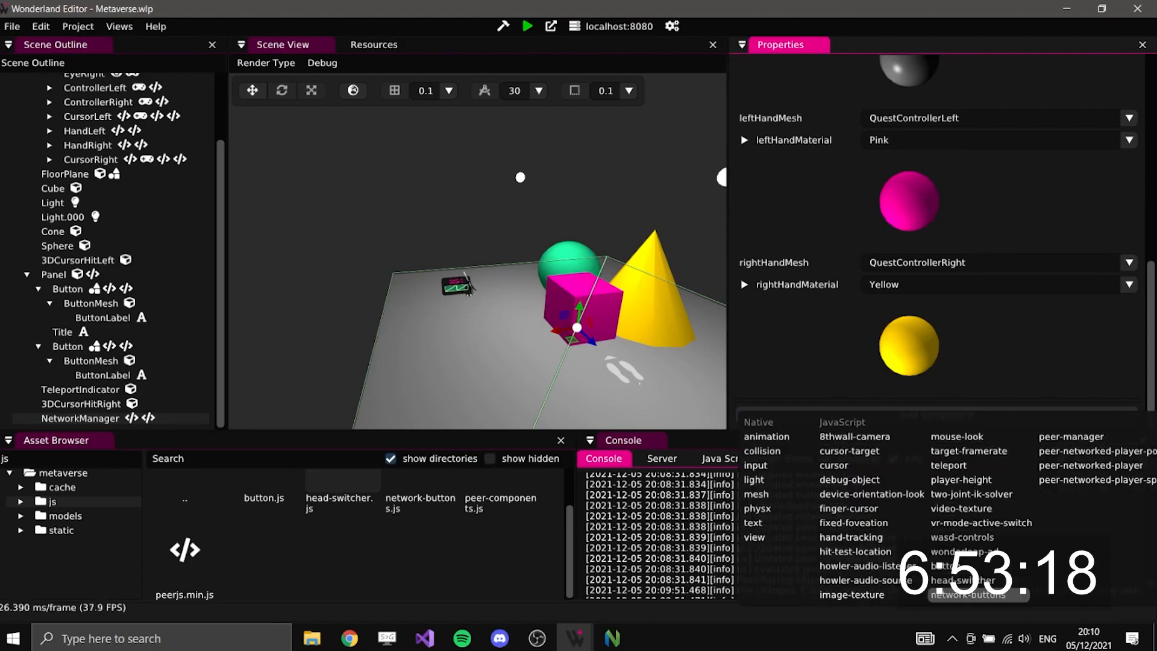
pyautogui.click(962, 580)
pyautogui.scroll(-1, 904, 361)
pyautogui.click(806, 389)
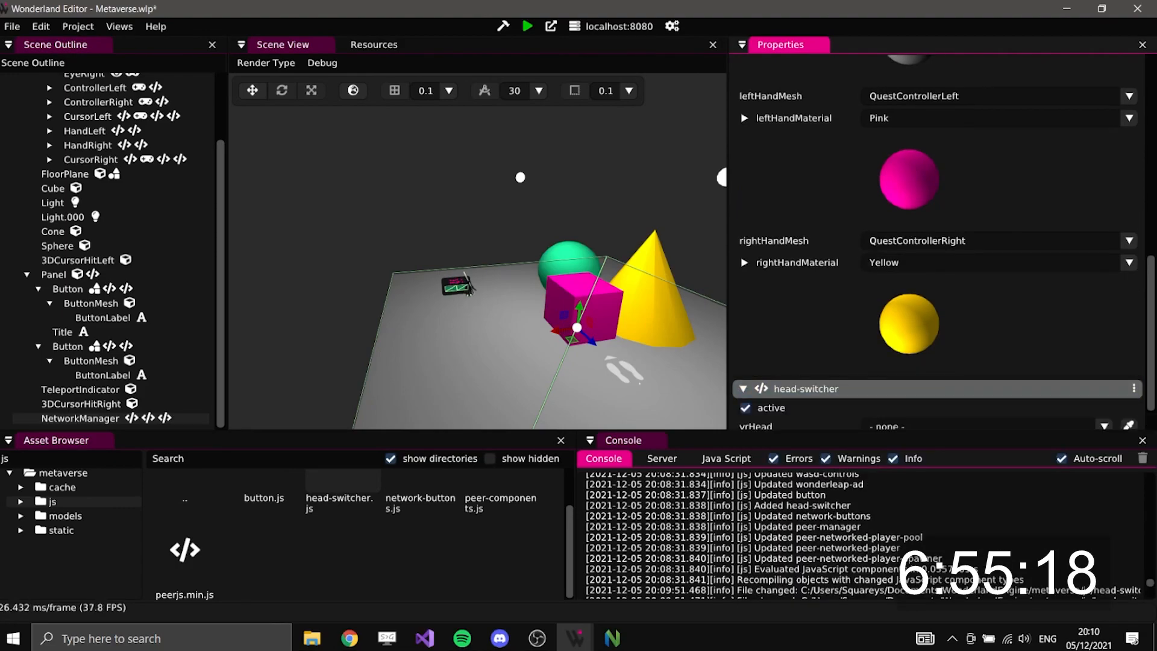
# Assign EyeLeft as the head-switcher component's vrHead object and save the project
pyautogui.scroll(-2, 806, 388)
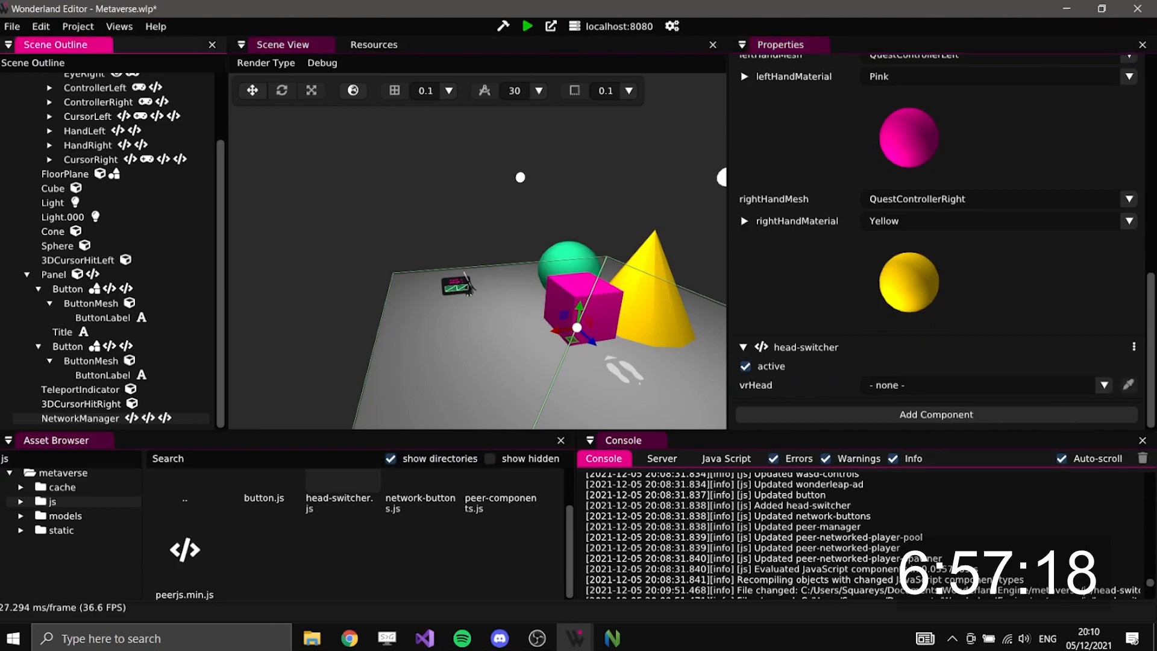
pyautogui.scroll(2, 121, 181)
pyautogui.click(84, 141)
pyautogui.scroll(9, 903, 307)
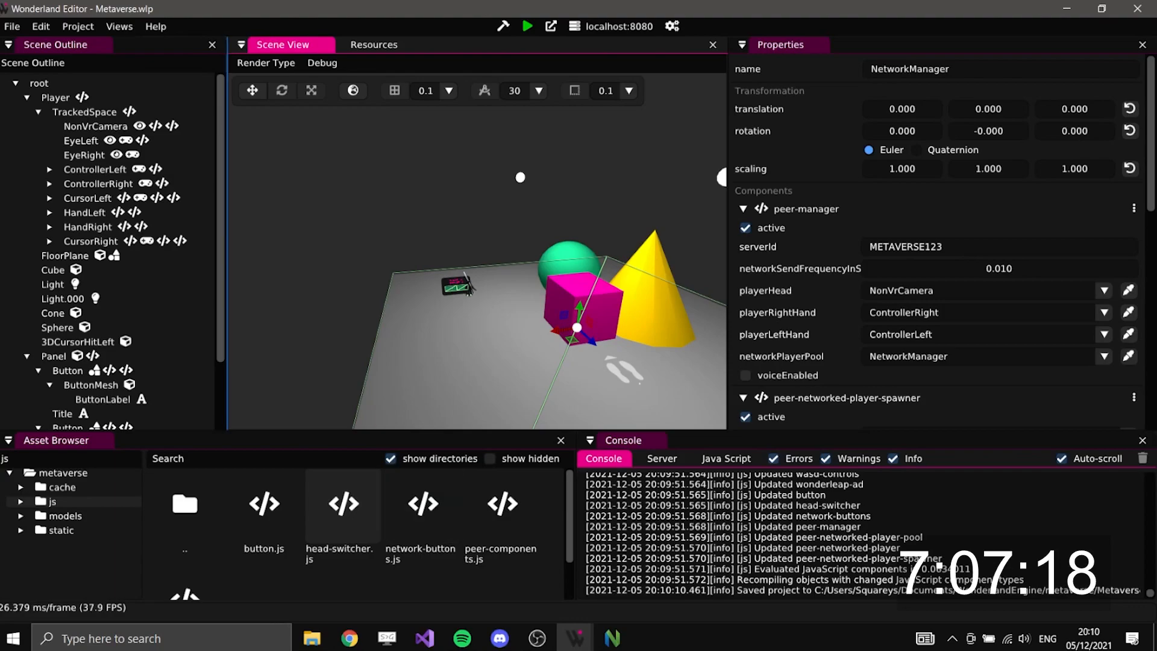
# Set the AR framework to webxr in the project settings and save the project
pyautogui.click(119, 26)
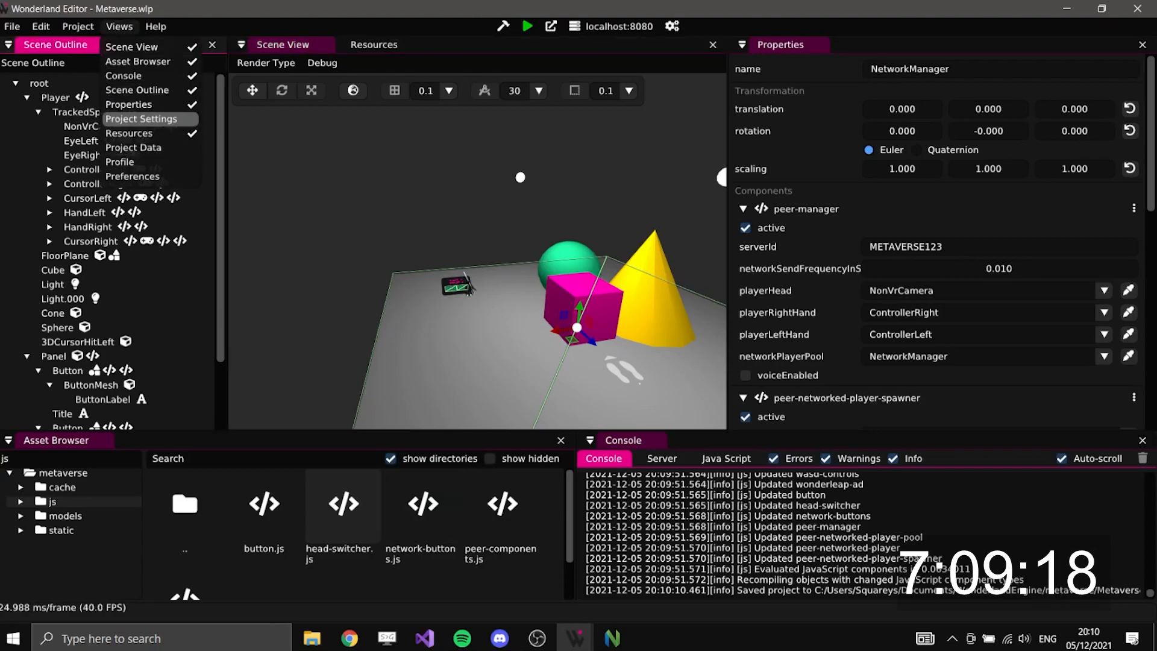
pyautogui.click(141, 119)
pyautogui.click(791, 376)
pyautogui.scroll(-4, 843, 362)
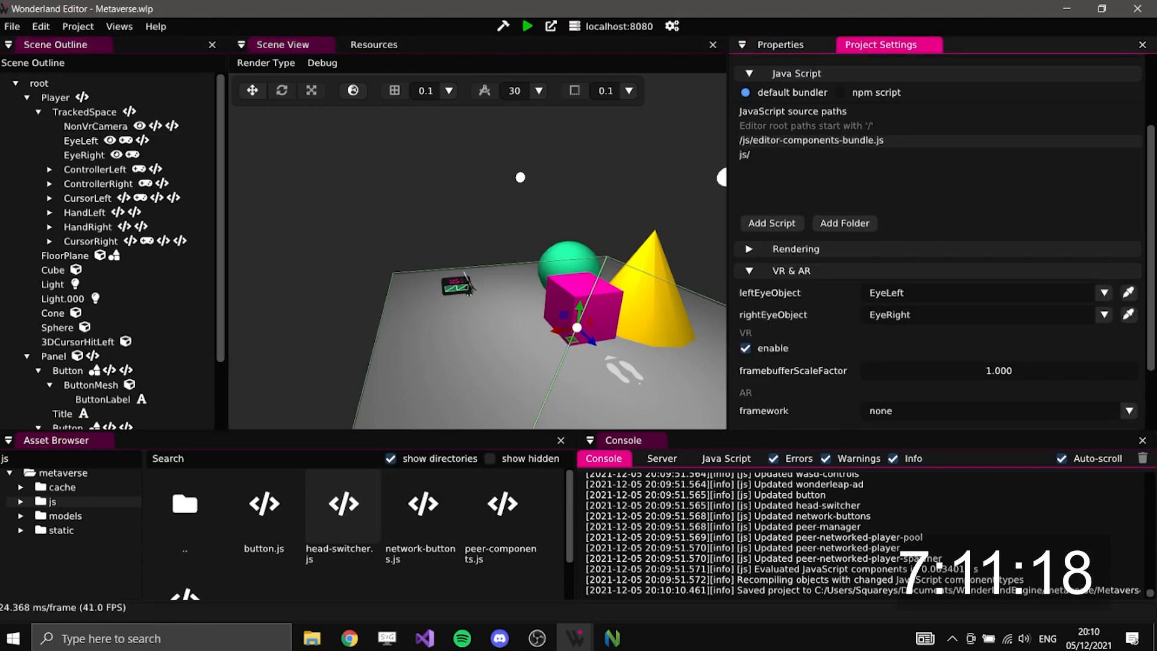
pyautogui.click(994, 323)
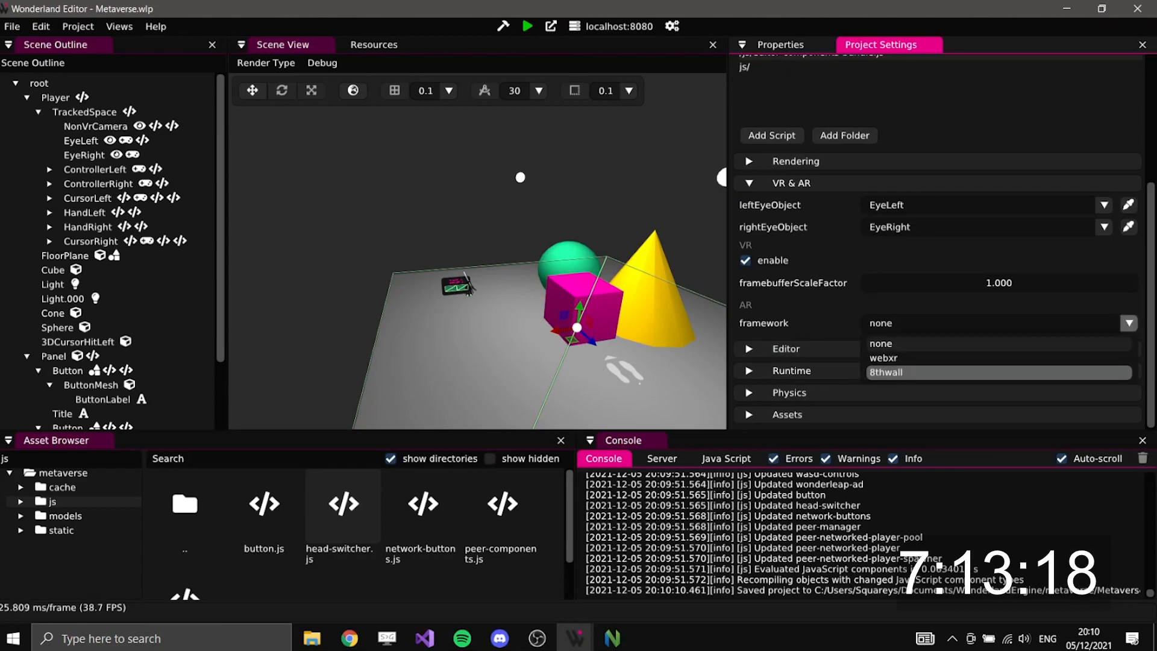
pyautogui.click(892, 358)
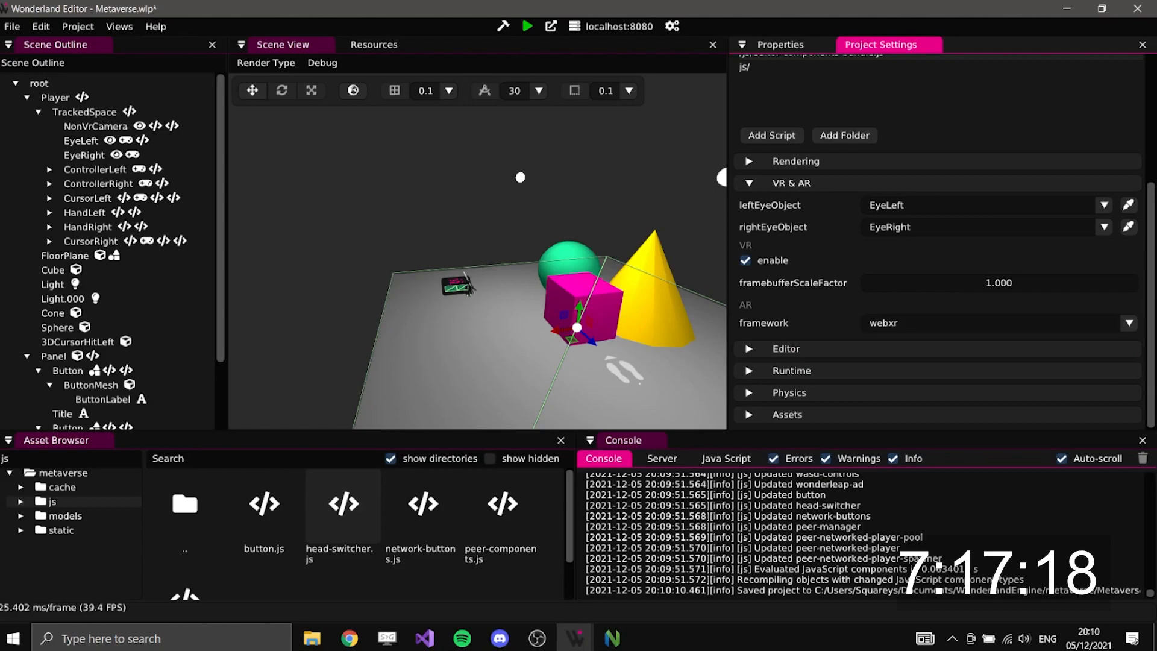
pyautogui.hotkey('ctrl', 's')
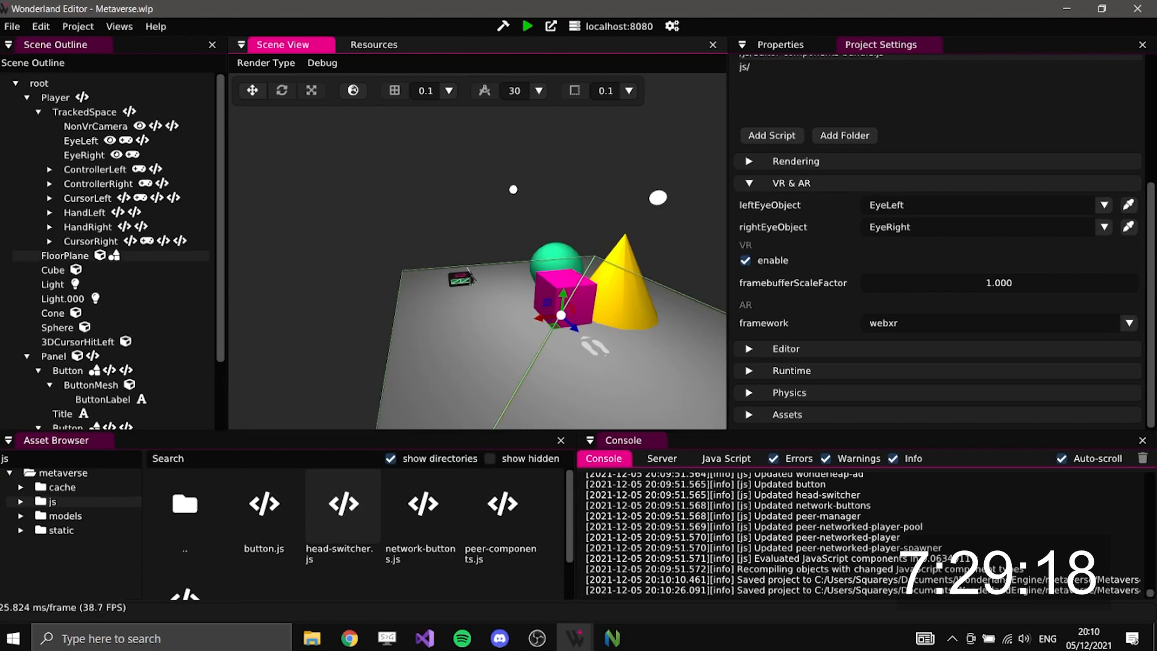
# Delete the FloorPlane object from the scene
pyautogui.press('Delete')
pyautogui.hotkey('ctrl', 'z')
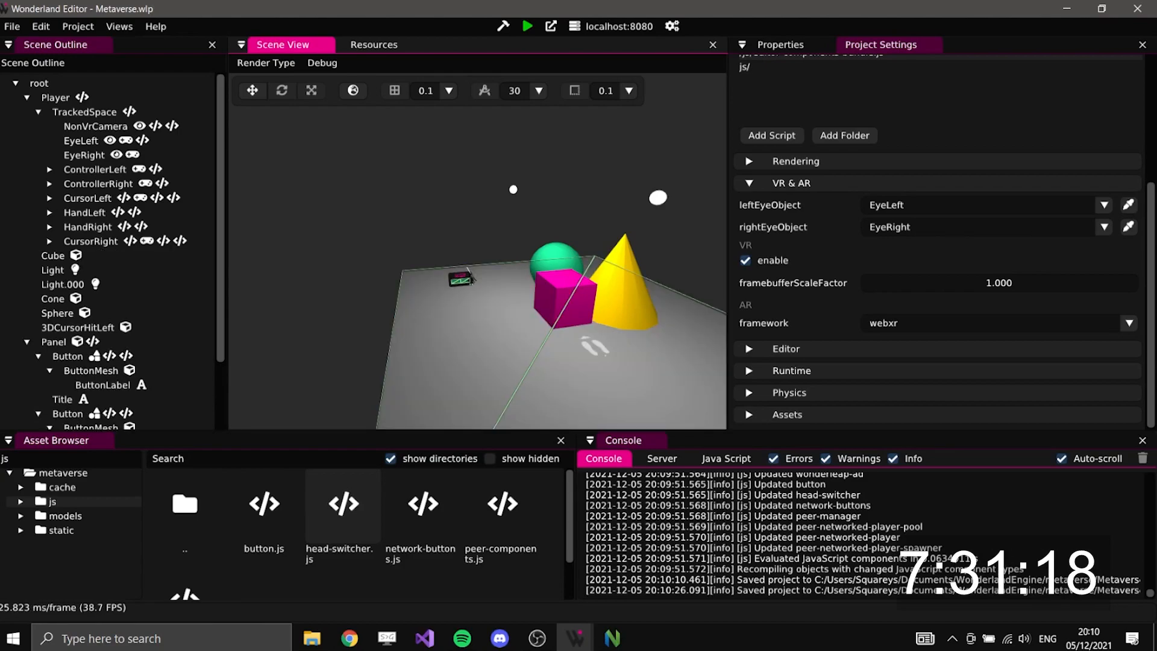
# Show the contents of the project's models folder and bring up the geonosis_arena.zip archive window
pyautogui.click(65, 515)
pyautogui.scroll(-3, 422, 543)
pyautogui.scroll(2, 421, 550)
pyautogui.scroll(-2, 501, 550)
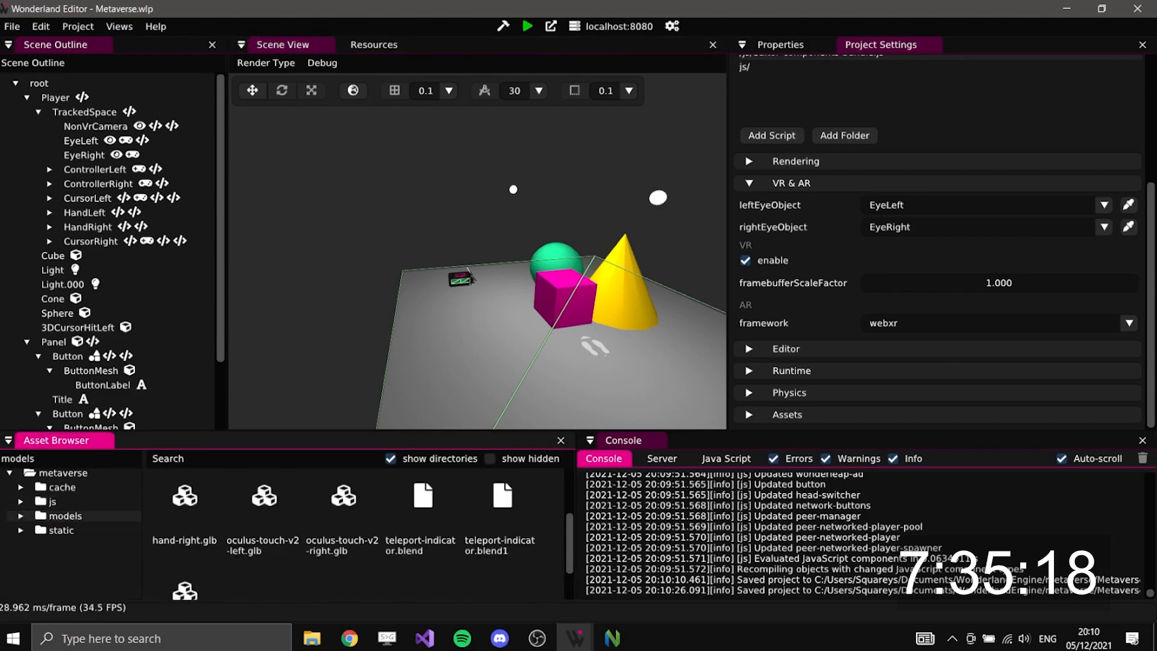
pyautogui.scroll(3, 422, 524)
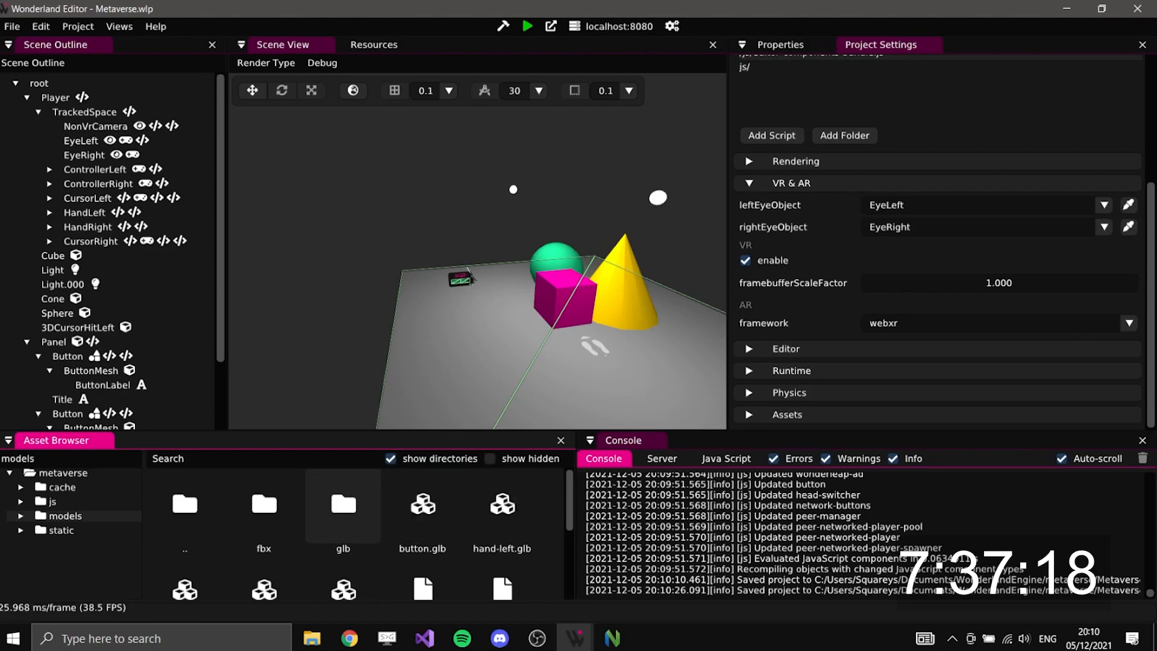
pyautogui.hotkey('alt', 'Tab')
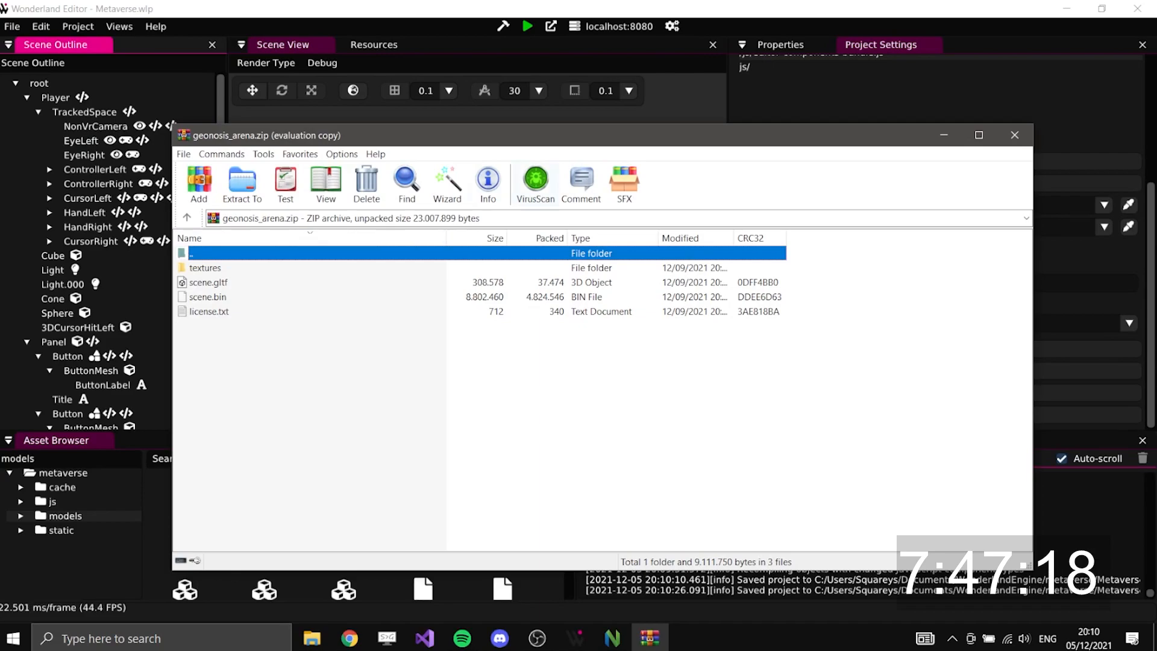
# Create a new folder named arena inside the project's models folder
pyautogui.click(679, 359)
pyautogui.click(131, 543)
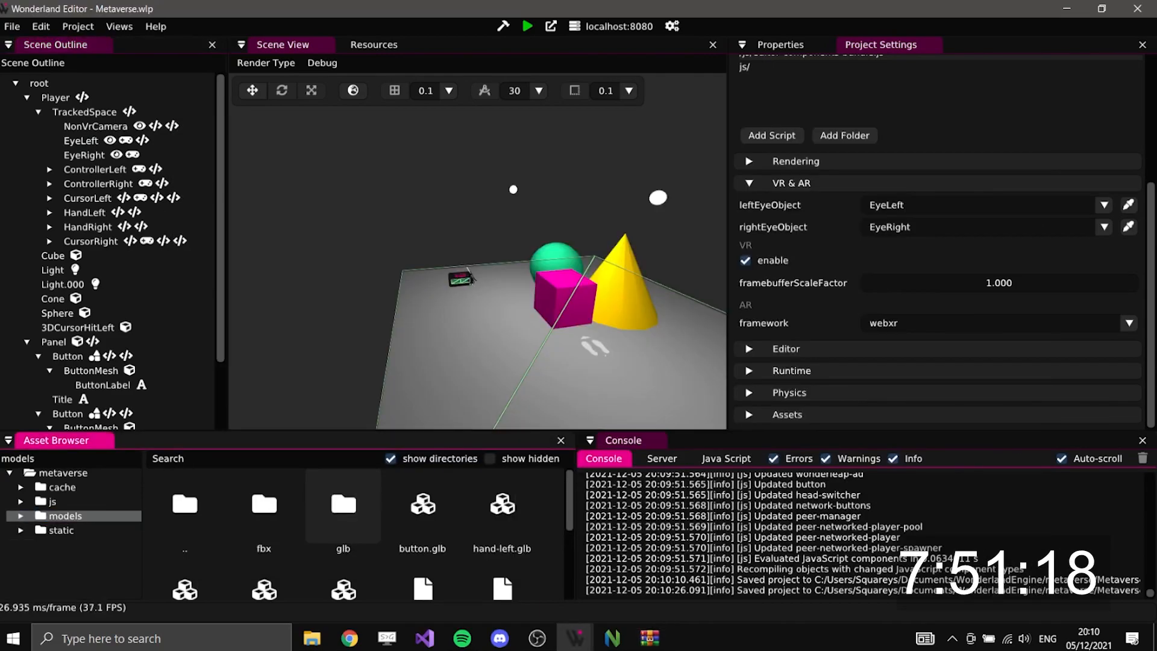
pyautogui.rightClick(76, 519)
pyautogui.click(118, 542)
pyautogui.write('are')
pyautogui.write('na')
pyautogui.press('Return')
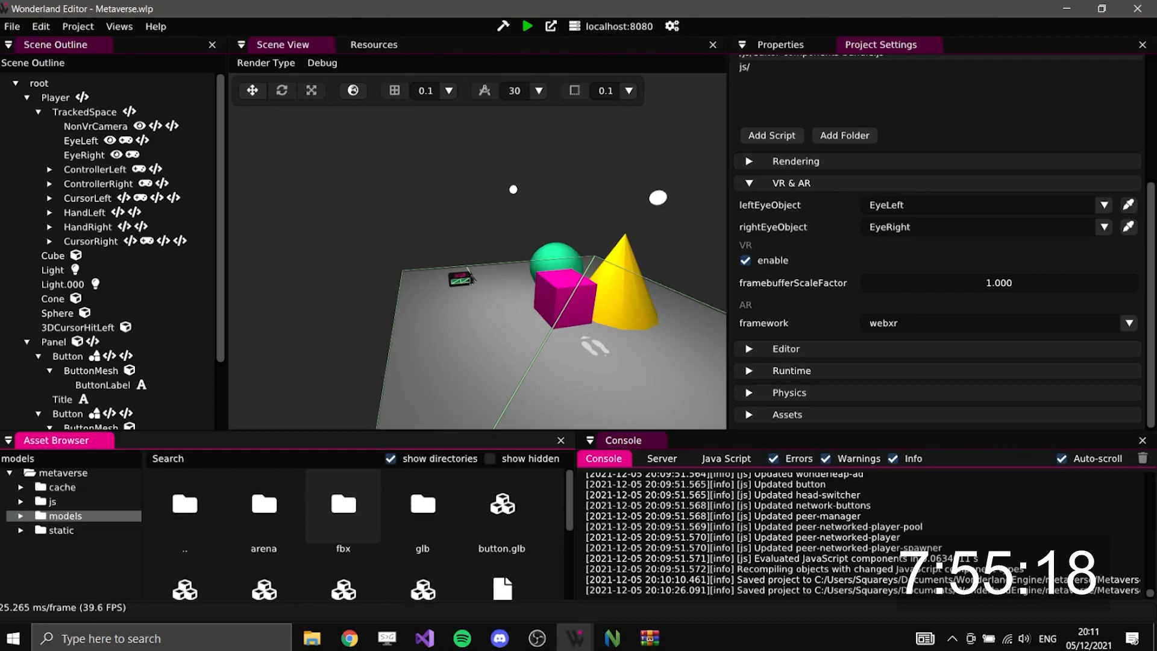
# Extract the contents of geonosis_arena.zip into the models/arena folder
pyautogui.click(21, 516)
pyautogui.click(73, 530)
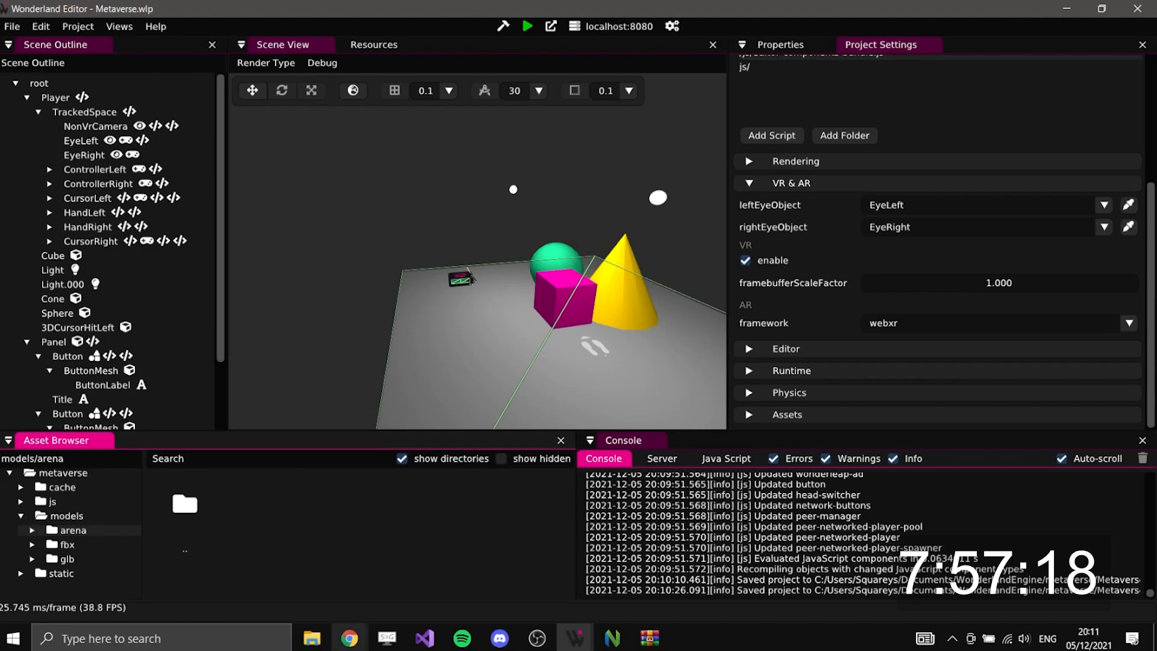
pyautogui.click(650, 638)
pyautogui.moveTo(367, 364); pyautogui.dragTo(337, 584)
pyautogui.click(337, 584)
pyautogui.click(343, 506)
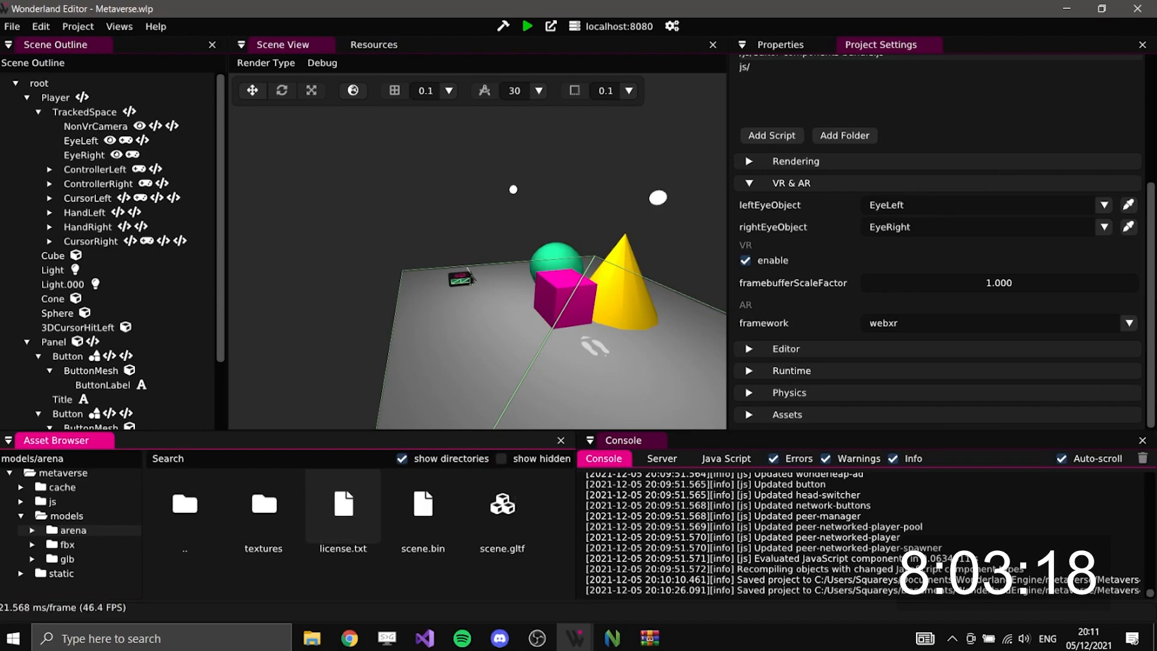
# Import scene.gltf from the arena folder into the scene
pyautogui.moveTo(503, 506); pyautogui.dragTo(480, 314)
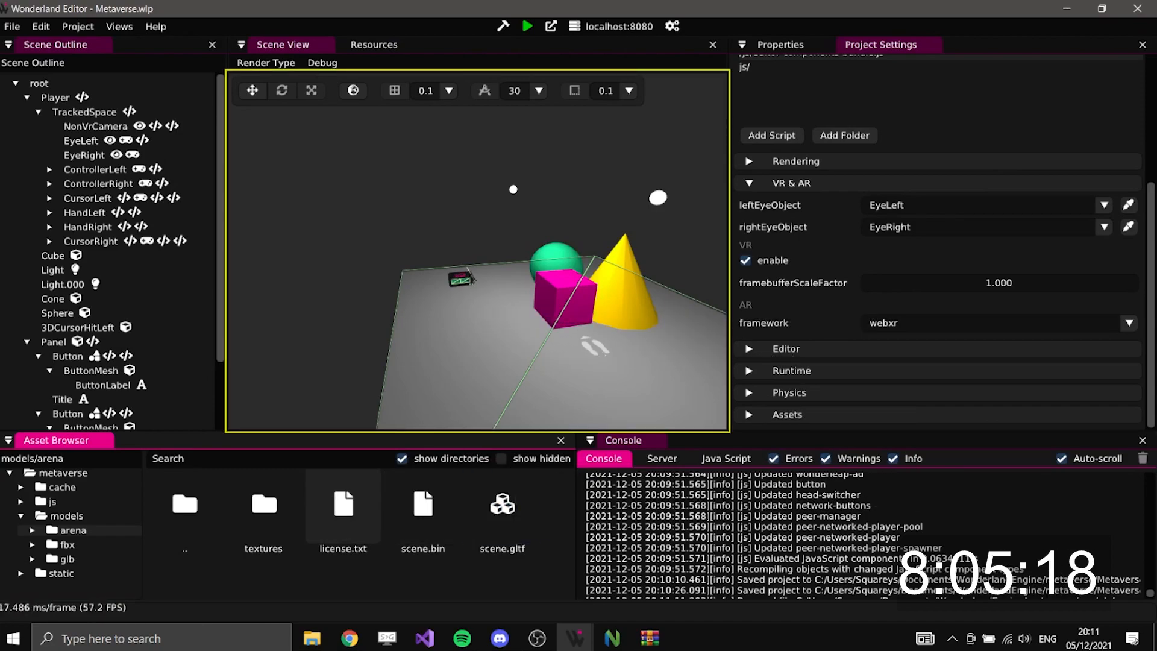
pyautogui.scroll(-6, 480, 314)
pyautogui.scroll(5, 480, 314)
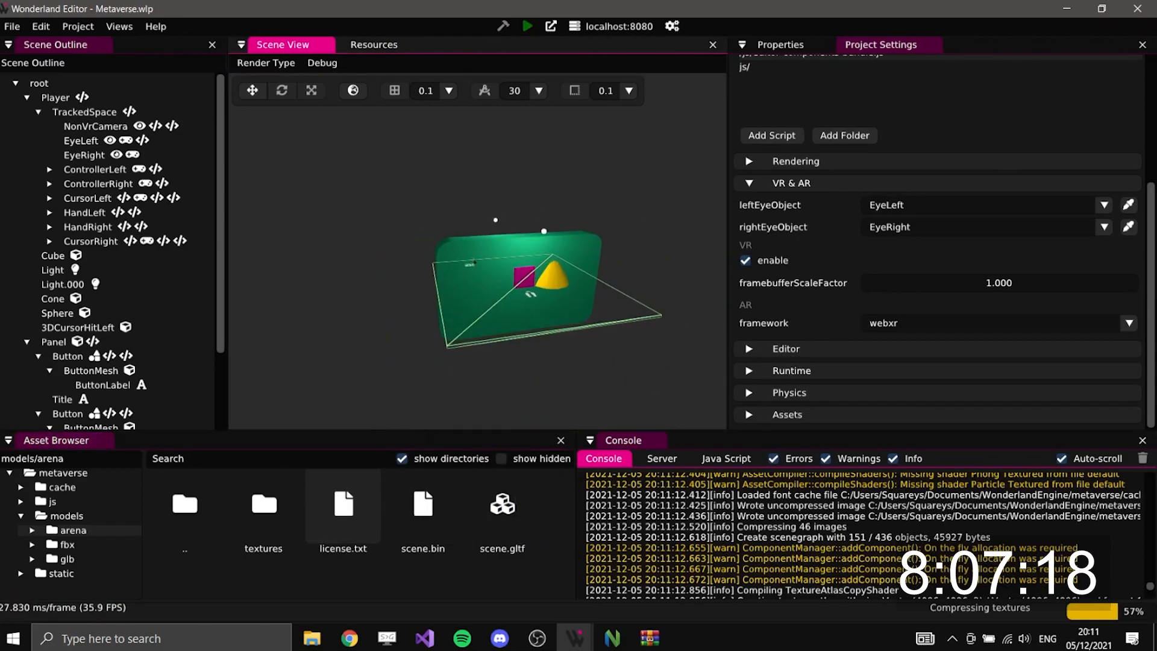
pyautogui.scroll(-3, 479, 315)
pyautogui.moveTo(479, 314); pyautogui.dragTo(406, 252, button='middle')
pyautogui.scroll(5, 478, 251)
pyautogui.moveTo(477, 251)
pyautogui.mouseDown(button='middle')
pyautogui.moveTo(446, 271)
pyautogui.moveTo(361, 284)
pyautogui.moveTo(313, 265)
pyautogui.moveTo(452, 277)
pyautogui.moveTo(482, 301)
pyautogui.moveTo(410, 211)
pyautogui.moveTo(512, 230)
pyautogui.moveTo(488, 236)
pyautogui.mouseUp(button='middle')
pyautogui.scroll(-5, 449, 226)
pyautogui.scroll(3, 512, 231)
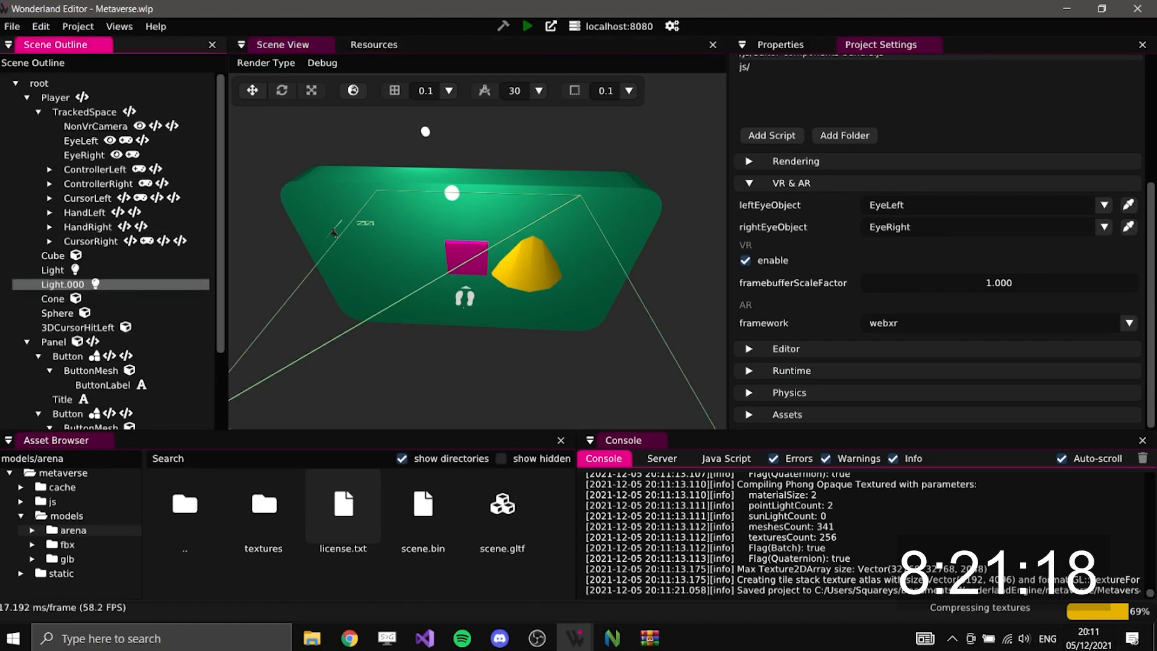
# Set the scaling of the Sketchfab_model object to 0.001 on all three axes
pyautogui.scroll(-3, 109, 360)
pyautogui.click(81, 419)
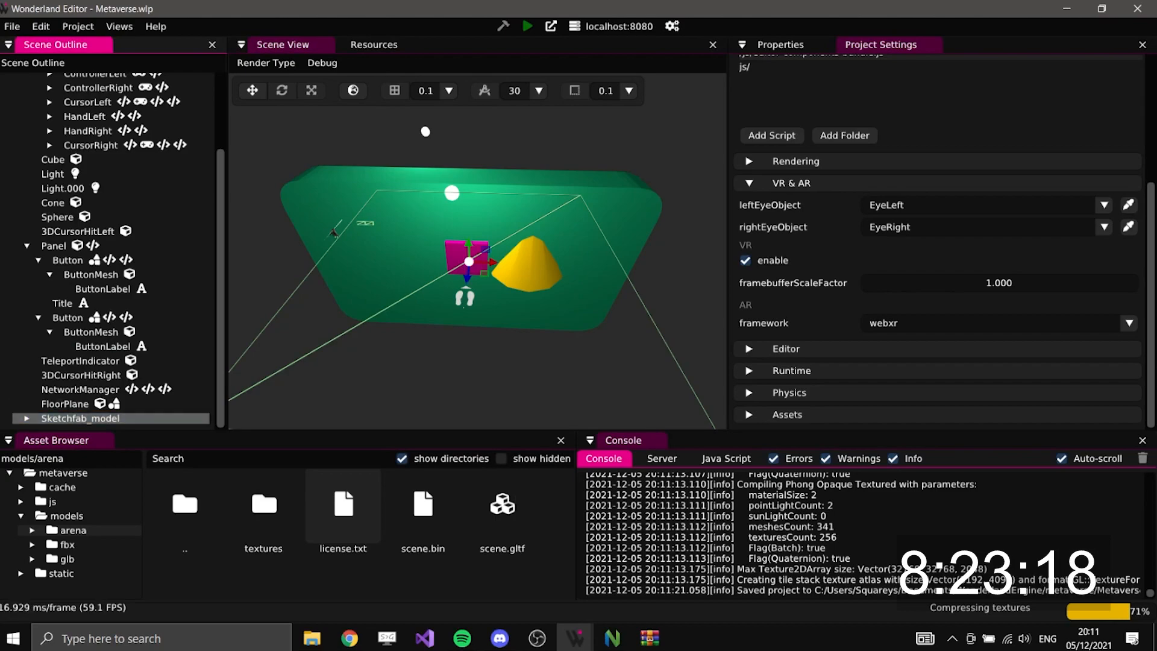
pyautogui.click(781, 45)
pyautogui.doubleClick(906, 184)
pyautogui.write('.001')
pyautogui.press('Tab')
pyautogui.write('.001')
pyautogui.press('Tab')
pyautogui.write('.001')
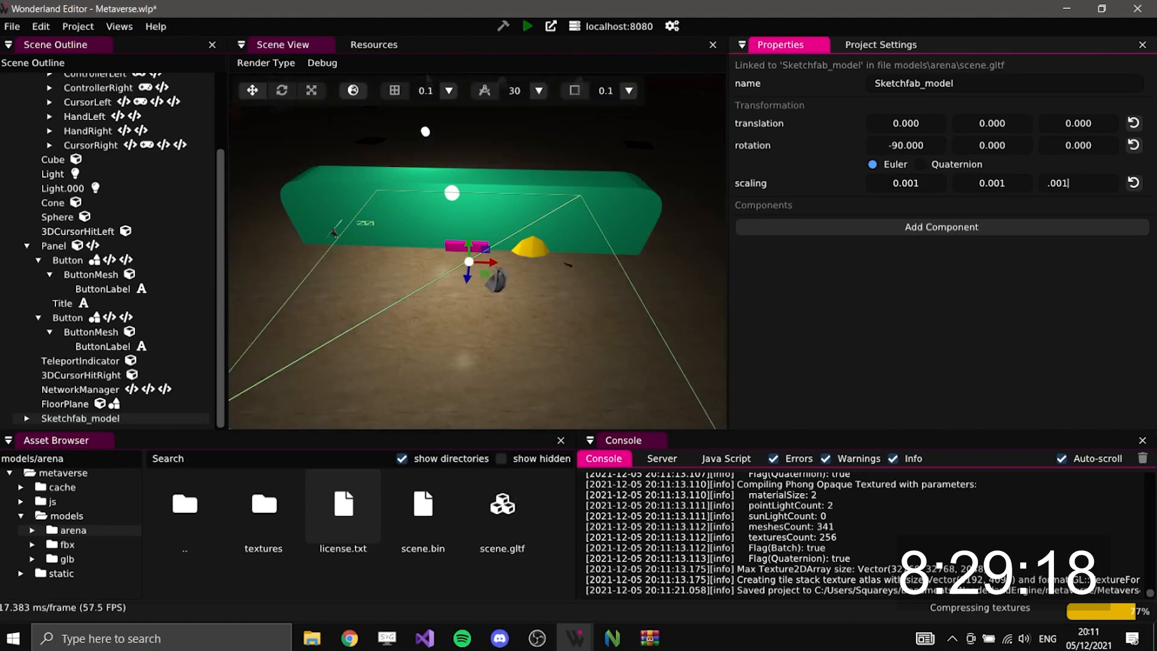
# Save the project and reopen Metaverse from the recent projects
pyautogui.moveTo(478, 251); pyautogui.dragTo(421, 241, button='middle')
pyautogui.press('w')
pyautogui.moveTo(477, 251); pyautogui.dragTo(518, 259, button='right')
pyautogui.press('w')
pyautogui.press('s')
pyautogui.click(80, 418)
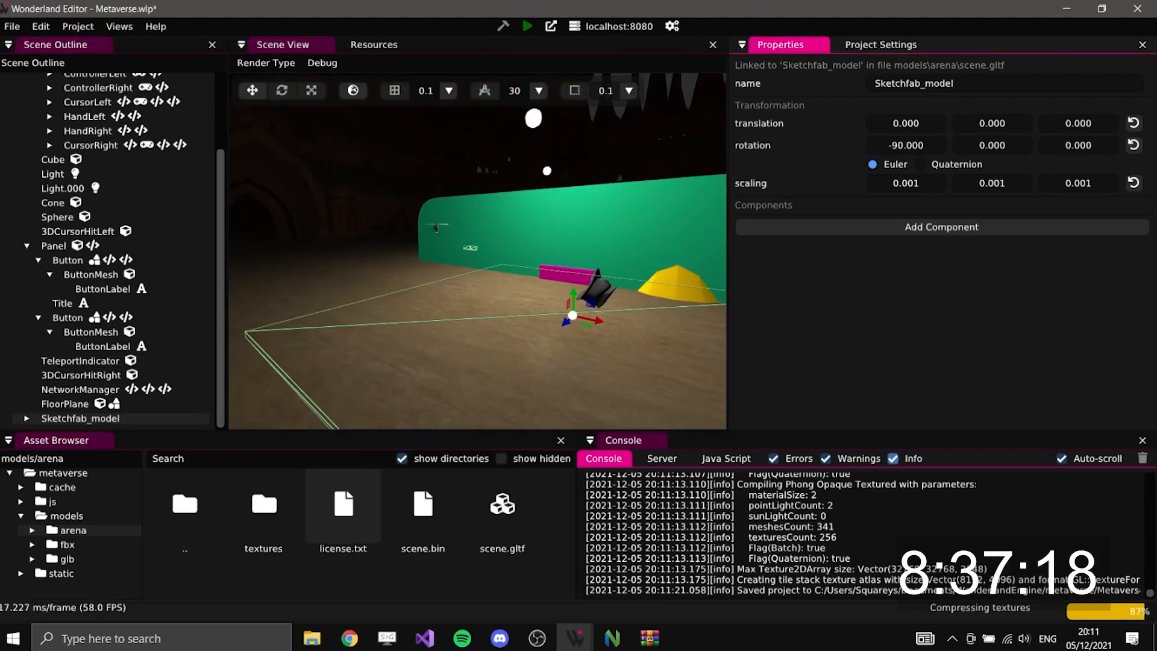
pyautogui.rightClick(518, 272)
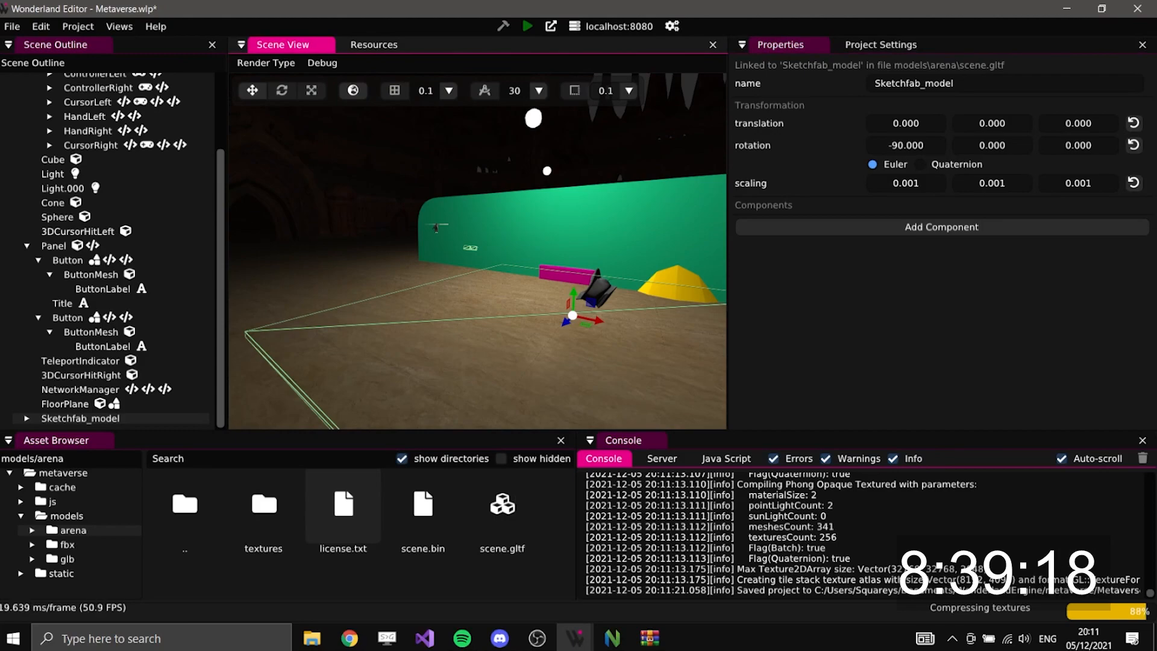
pyautogui.hotkey('ctrl', 's')
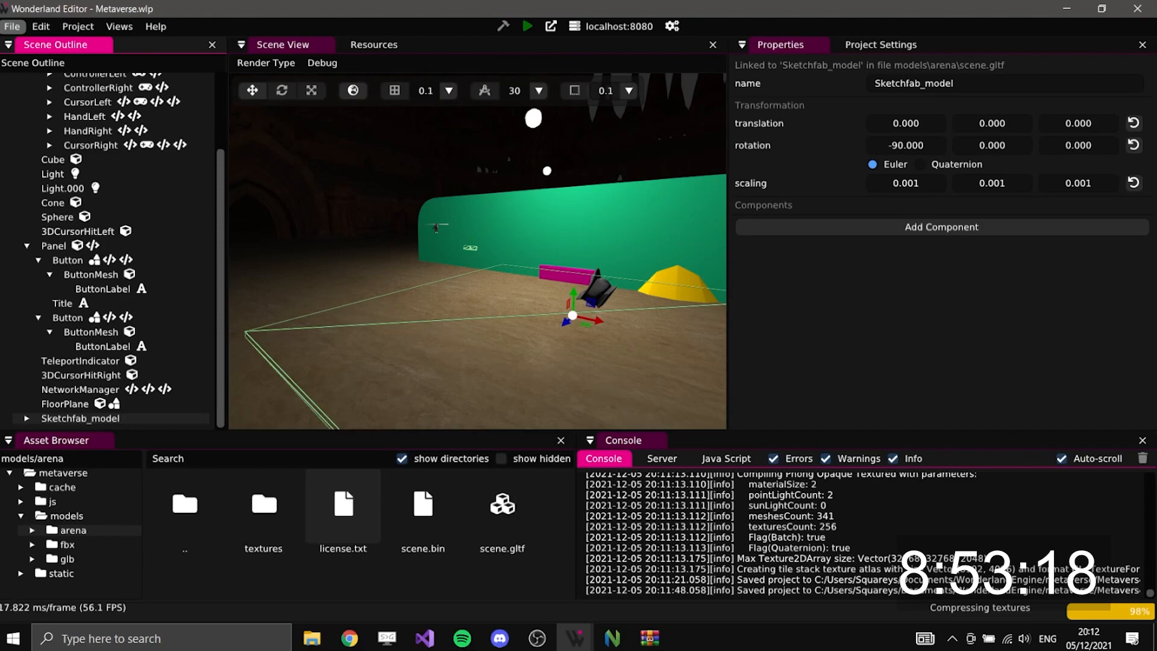
pyautogui.click(12, 26)
pyautogui.moveTo(36, 76)
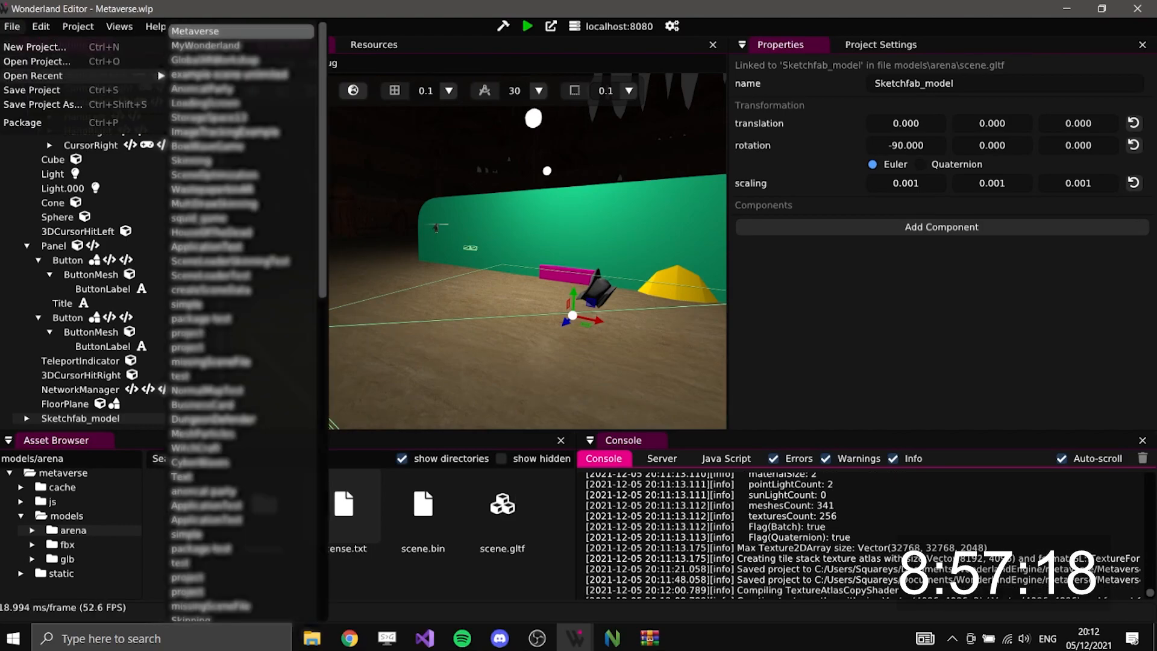
pyautogui.click(193, 30)
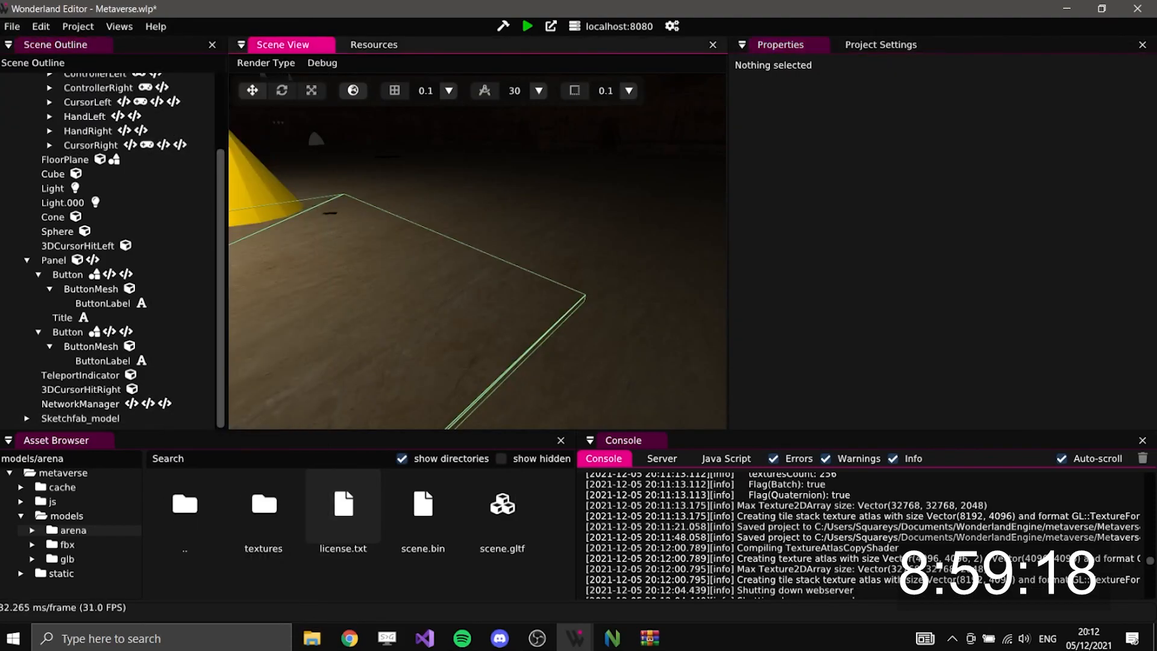
# Lower the Sketchfab_model arena along its vertical axis so its ground lies just beneath the FloorPlane
pyautogui.moveTo(518, 259)
pyautogui.mouseDown(button='right')
pyautogui.moveTo(362, 244)
pyautogui.moveTo(350, 256)
pyautogui.mouseUp(button='right')
pyautogui.click(81, 418)
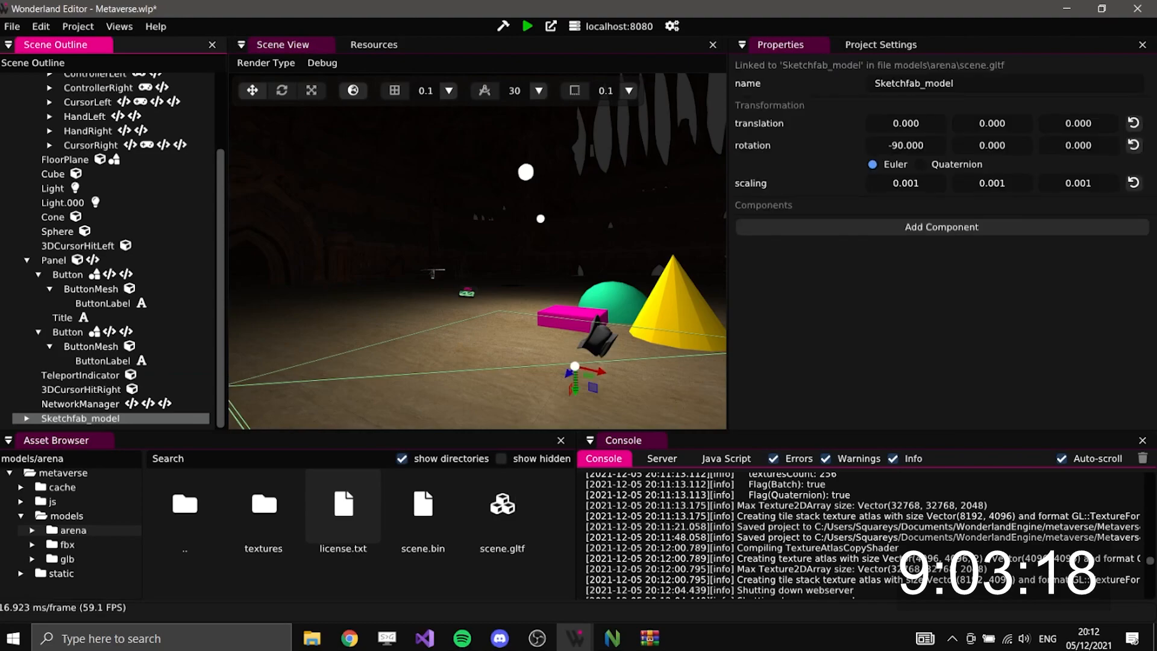
pyautogui.moveTo(575, 377); pyautogui.dragTo(575, 421)
# Deactivate the mesh component of the FloorPlane object
pyautogui.click(543, 416)
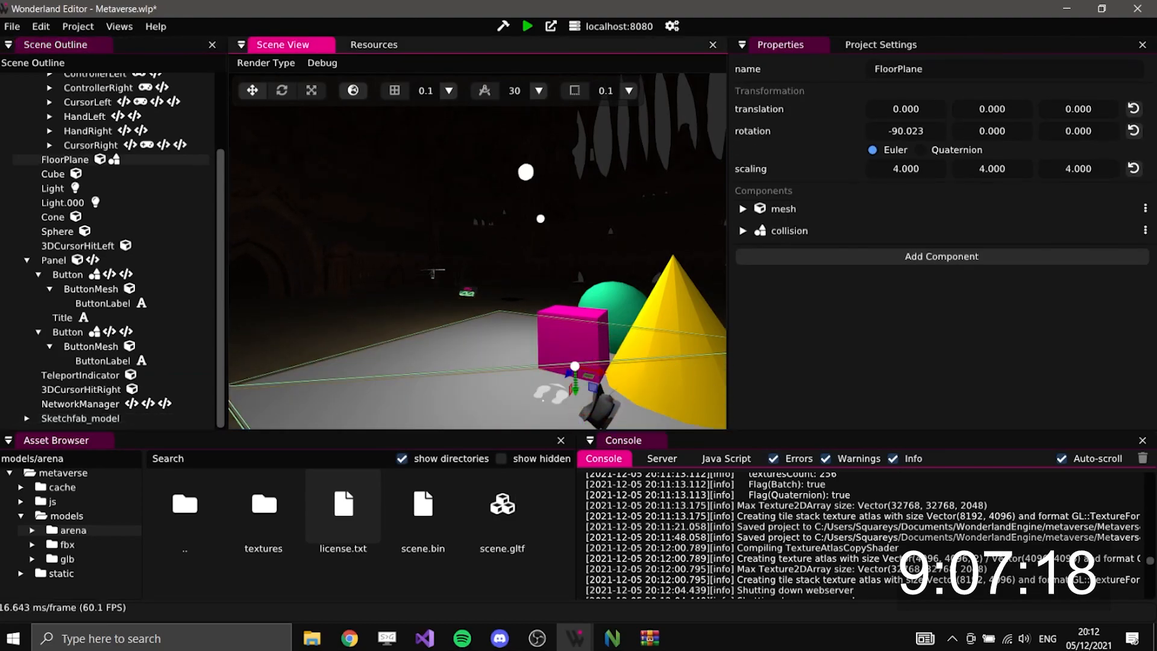
pyautogui.click(761, 197)
pyautogui.click(747, 209)
pyautogui.click(745, 228)
pyautogui.scroll(-4, 542, 271)
# Set the first and third extents of FloorPlane's collision component to 20
pyautogui.moveTo(542, 271); pyautogui.dragTo(418, 205, button='middle')
pyautogui.scroll(-3, 843, 302)
pyautogui.click(790, 389)
pyautogui.scroll(-3, 891, 350)
pyautogui.doubleClick(904, 343)
pyautogui.write('20')
pyautogui.press('Tab')
pyautogui.press('Tab')
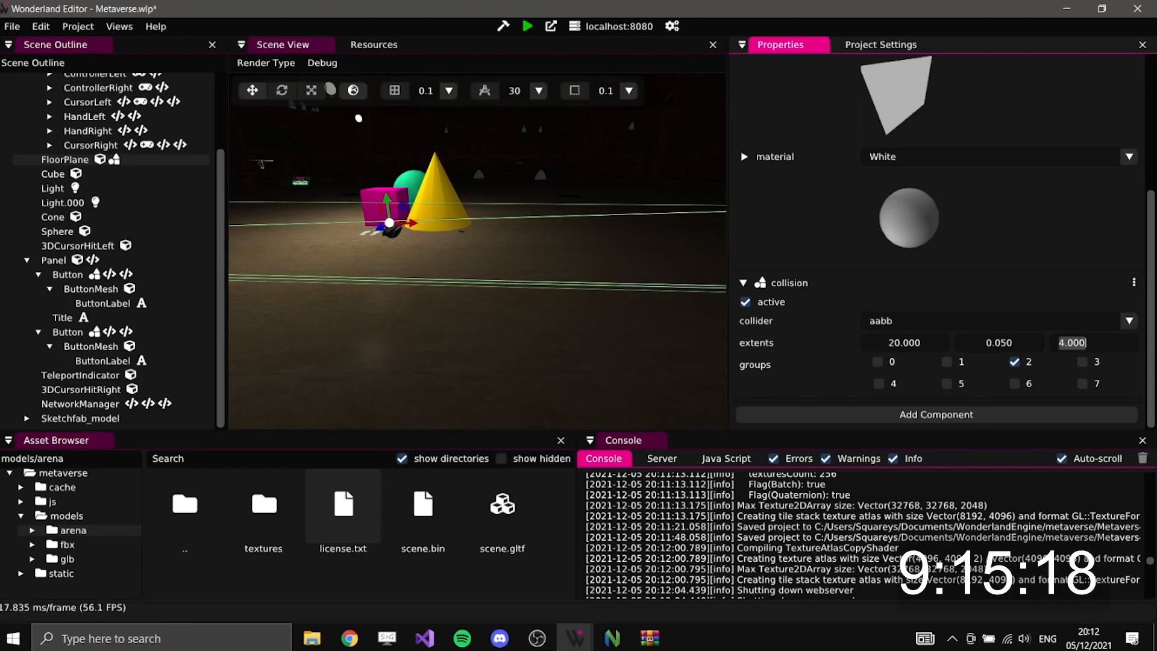
pyautogui.write('20')
pyautogui.press('Return')
# Set the attenuation of the Light.000 point light to 0
pyautogui.moveTo(476, 253); pyautogui.dragTo(445, 211, button='right')
pyautogui.click(415, 222)
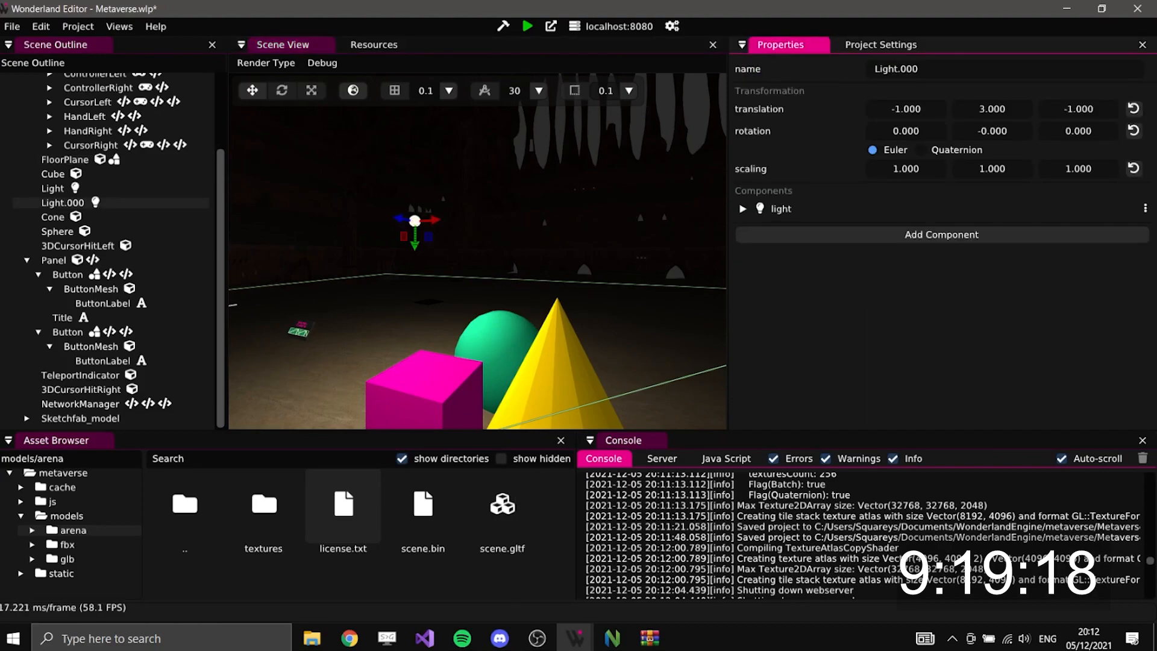
pyautogui.click(1012, 208)
pyautogui.doubleClick(1003, 290)
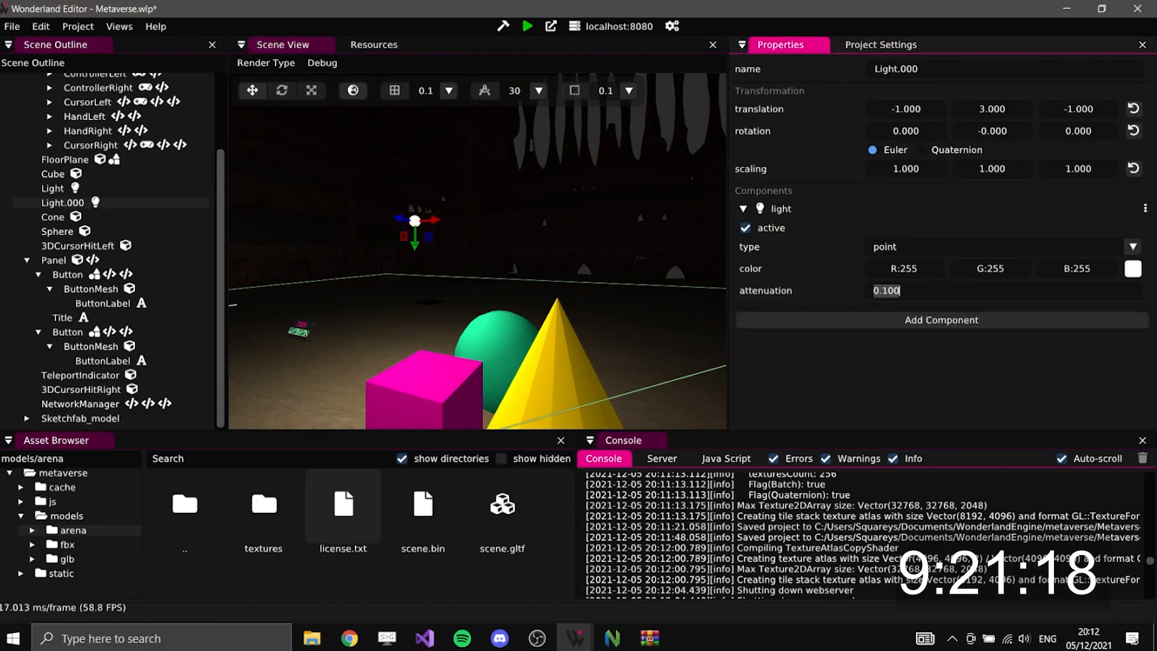
pyautogui.write('0')
pyautogui.press('Return')
pyautogui.moveTo(475, 253); pyautogui.dragTo(536, 247, button='right')
# Set the rendering clearColor to light blue (R 223, G 248, B 255) in the project settings and save the project
pyautogui.click(880, 45)
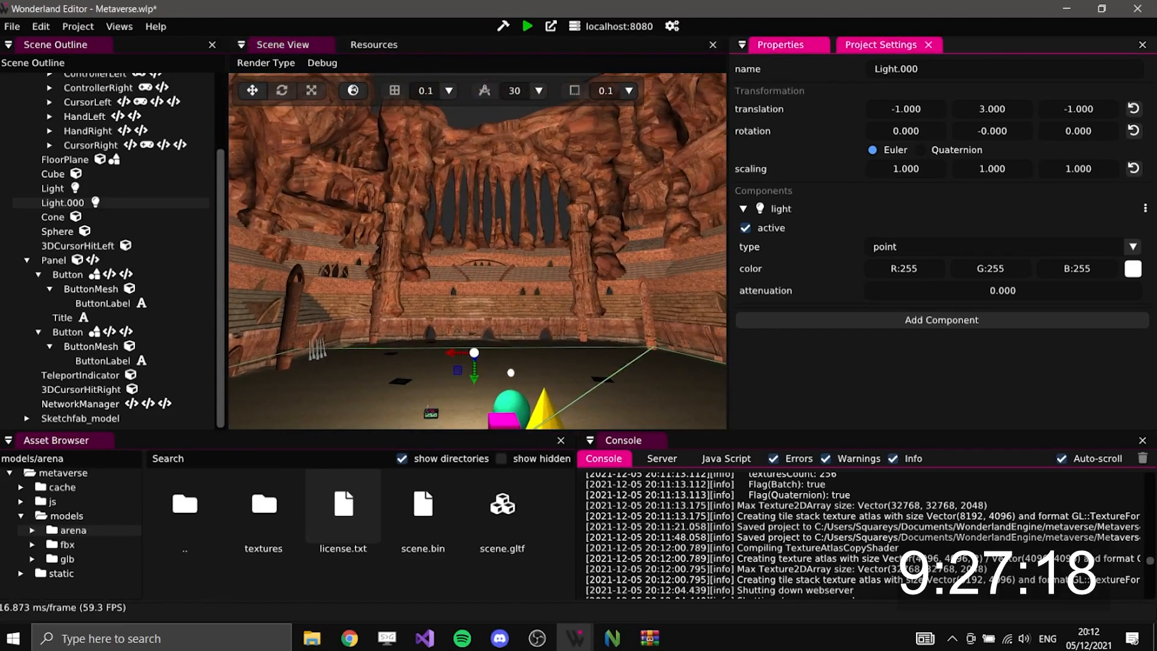
pyautogui.scroll(3, 937, 337)
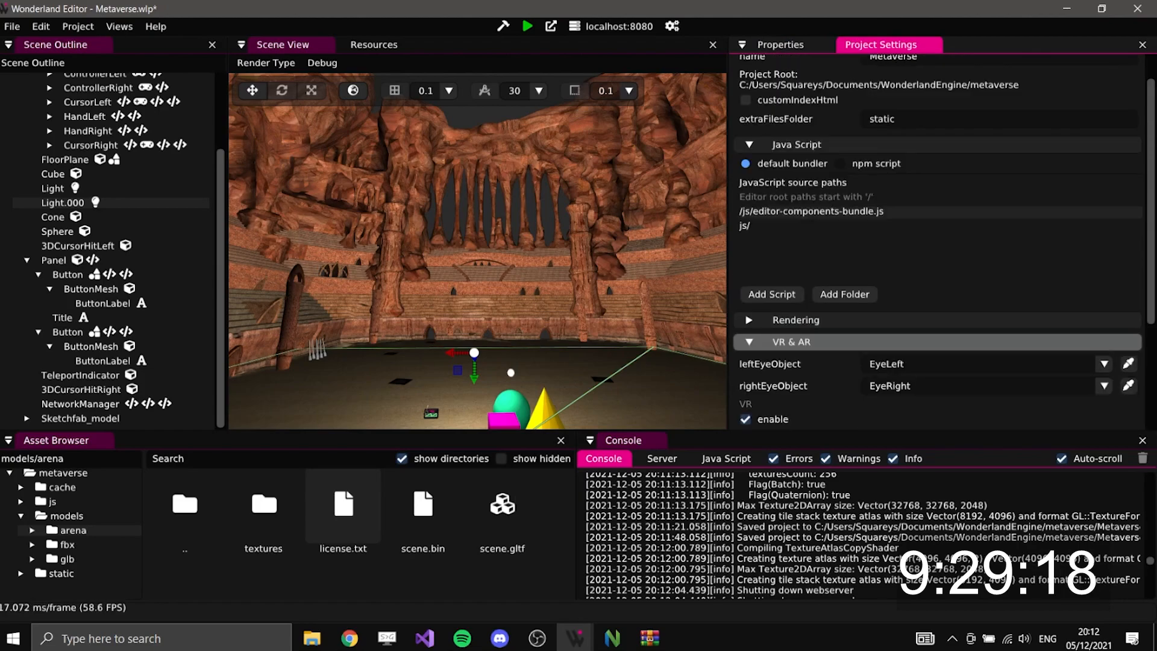
pyautogui.scroll(-4, 939, 241)
pyautogui.click(1129, 130)
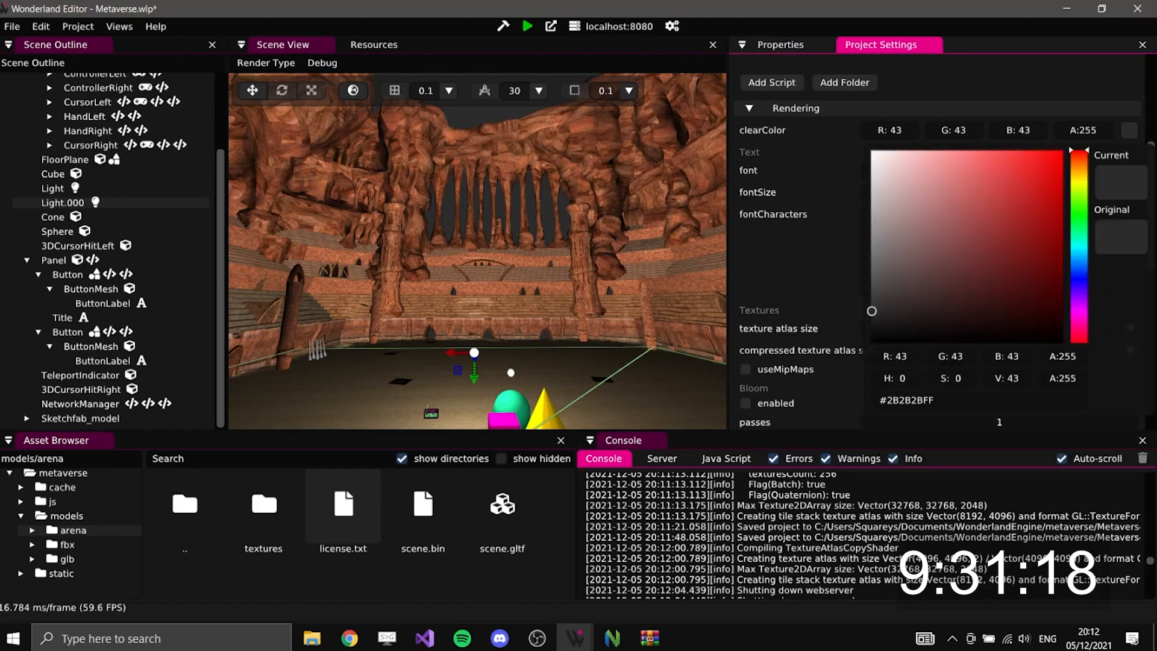
pyautogui.moveTo(1079, 237); pyautogui.dragTo(1079, 254)
pyautogui.moveTo(892, 156)
pyautogui.mouseDown()
pyautogui.moveTo(919, 151)
pyautogui.moveTo(894, 152)
pyautogui.mouseUp()
pyautogui.moveTo(482, 253); pyautogui.dragTo(554, 244, button='middle')
pyautogui.hotkey('ctrl', 's')
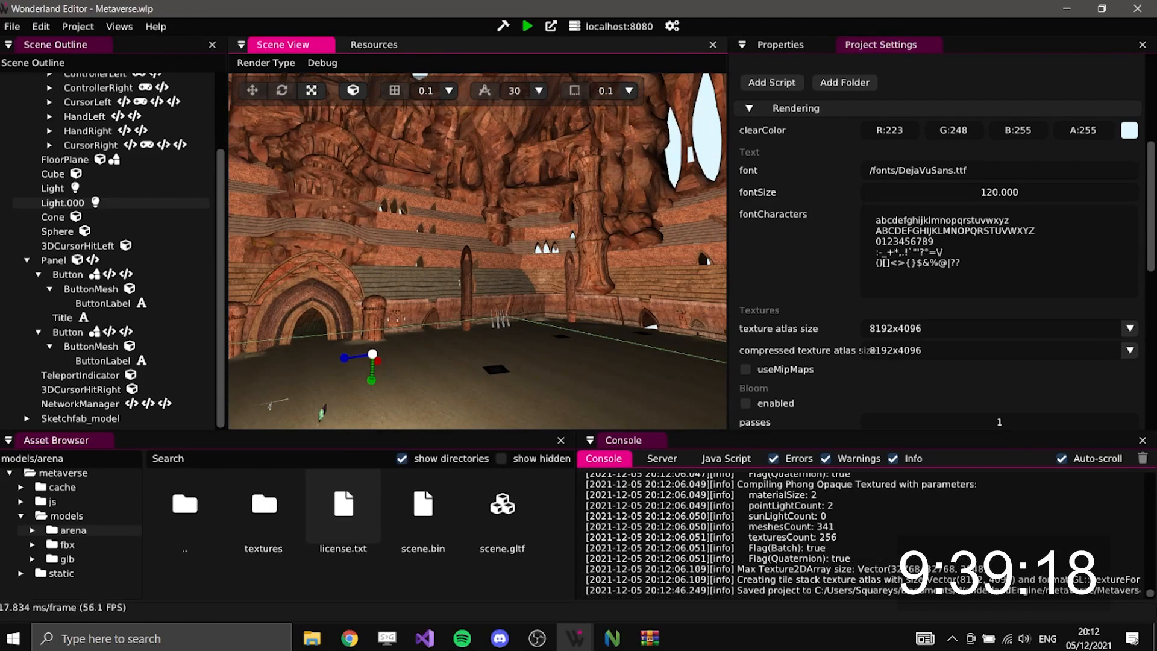
# Run the project in the browser and load localhost:8080/index.html in a second browser window
pyautogui.click(527, 26)
pyautogui.click(63, 318)
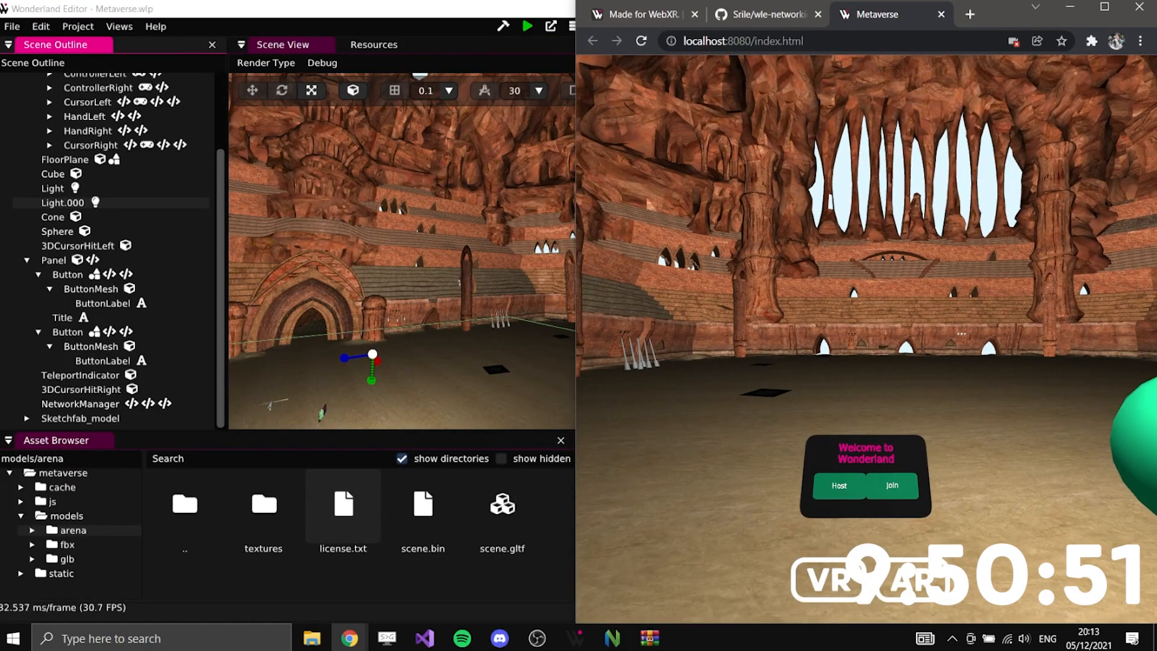
pyautogui.hotkey('ctrl', 'n')
pyautogui.write('localhost:8080/index.html')
pyautogui.press('Return')
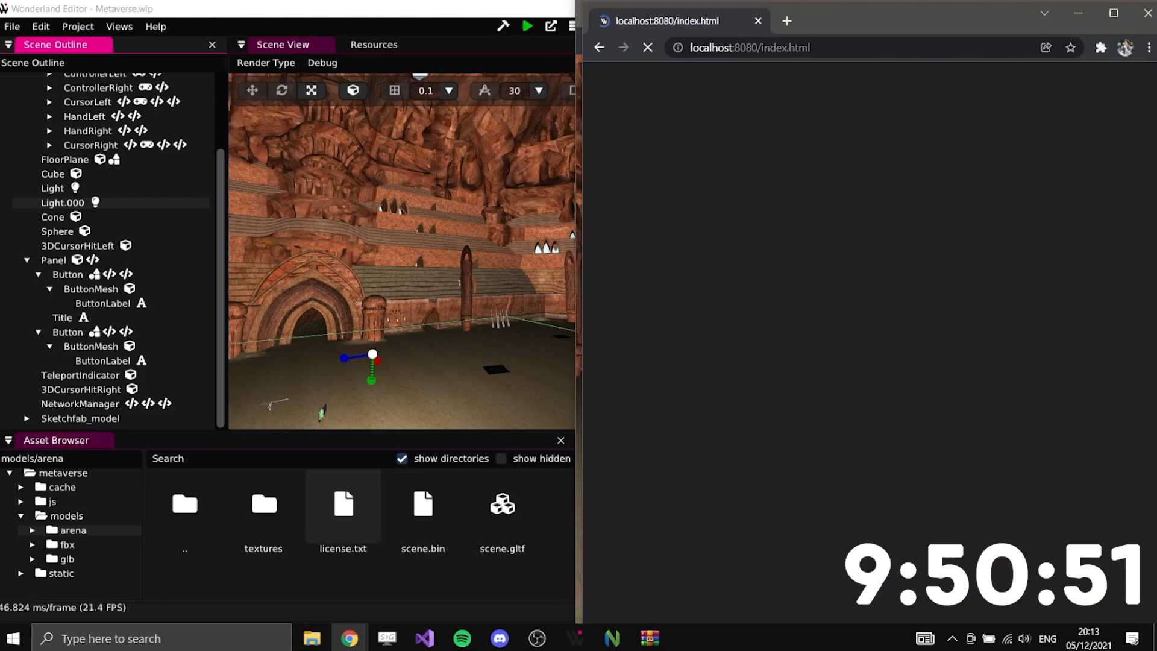
# Arrange the two Metaverse browser windows side by side and minimize the editor
pyautogui.press('super+Left')
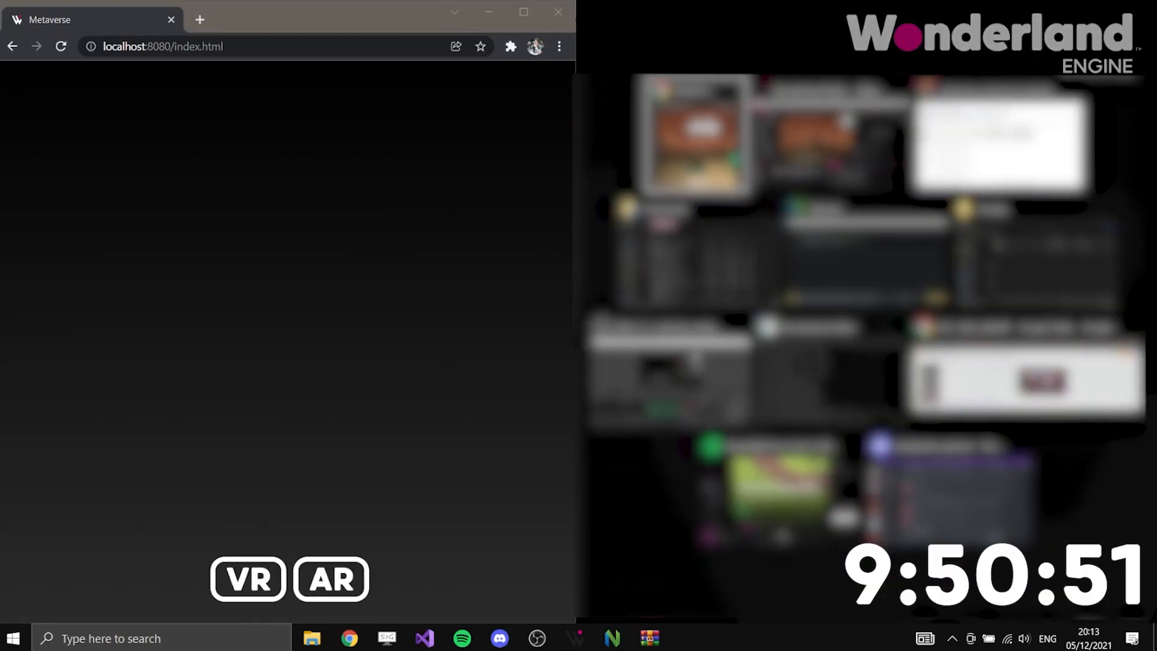
pyautogui.press('Right')
pyautogui.press('Return')
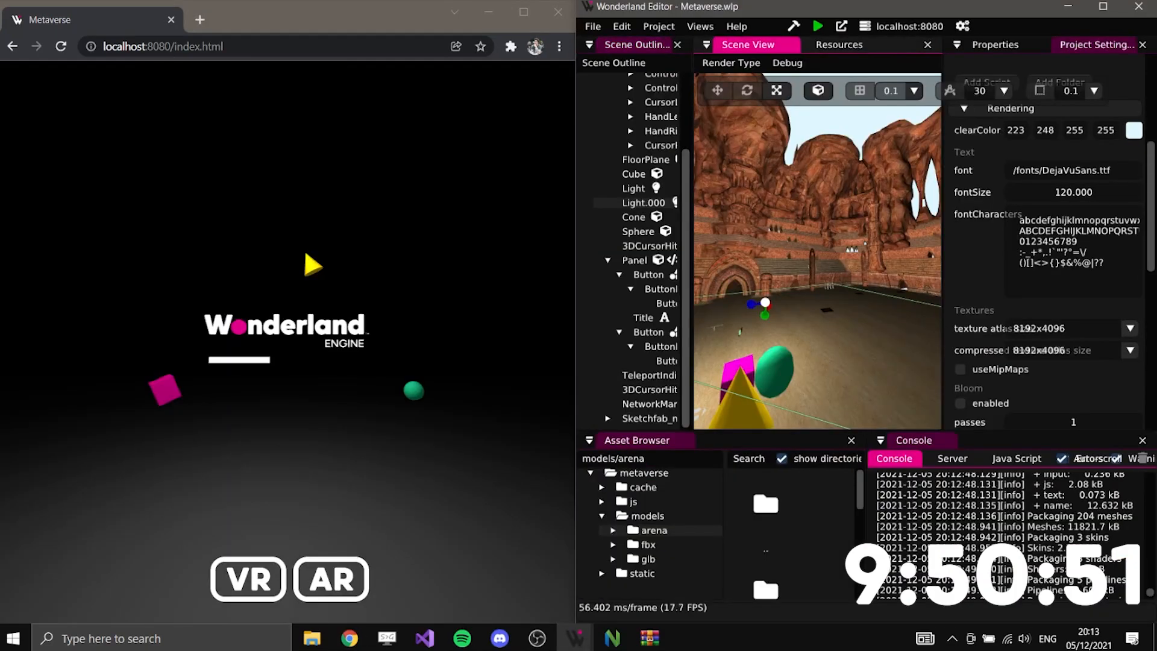
pyautogui.click(1069, 7)
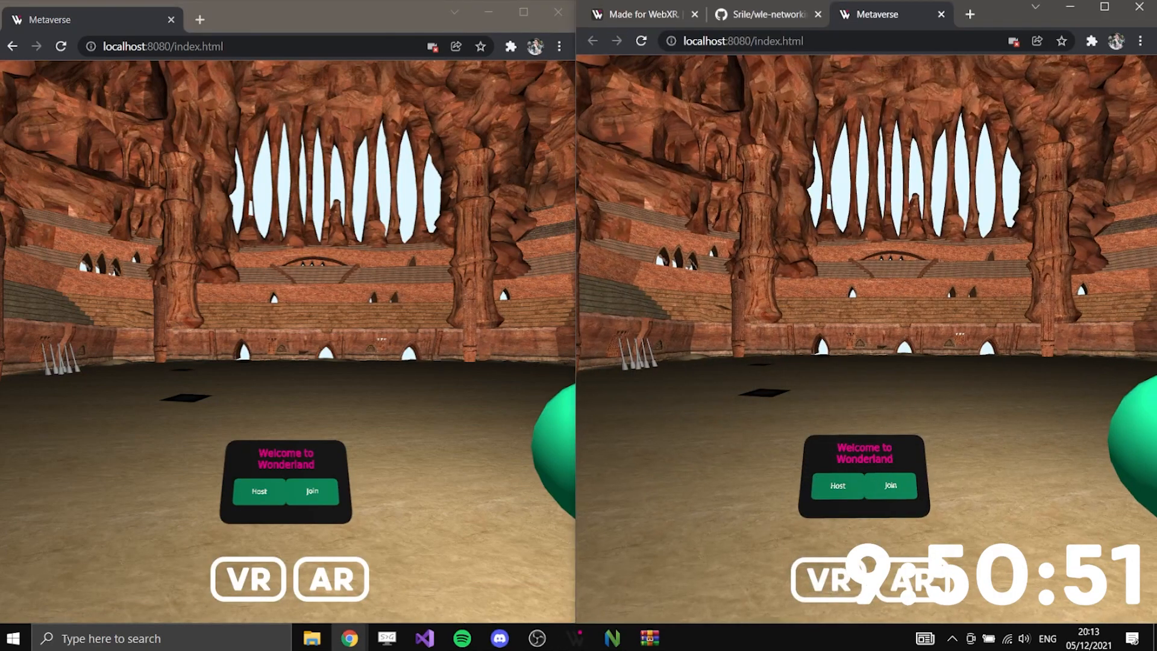
# Test multiplayer by hosting in one browser window, joining from the other, and moving and turning both players in the arena
pyautogui.click(837, 485)
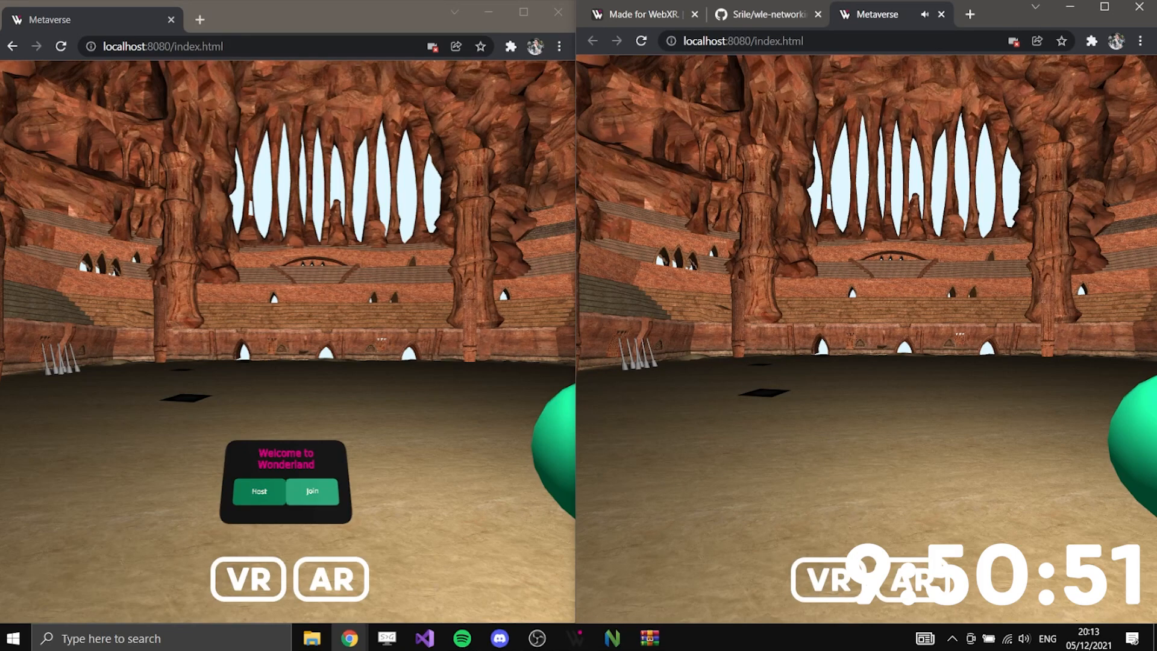
pyautogui.click(313, 491)
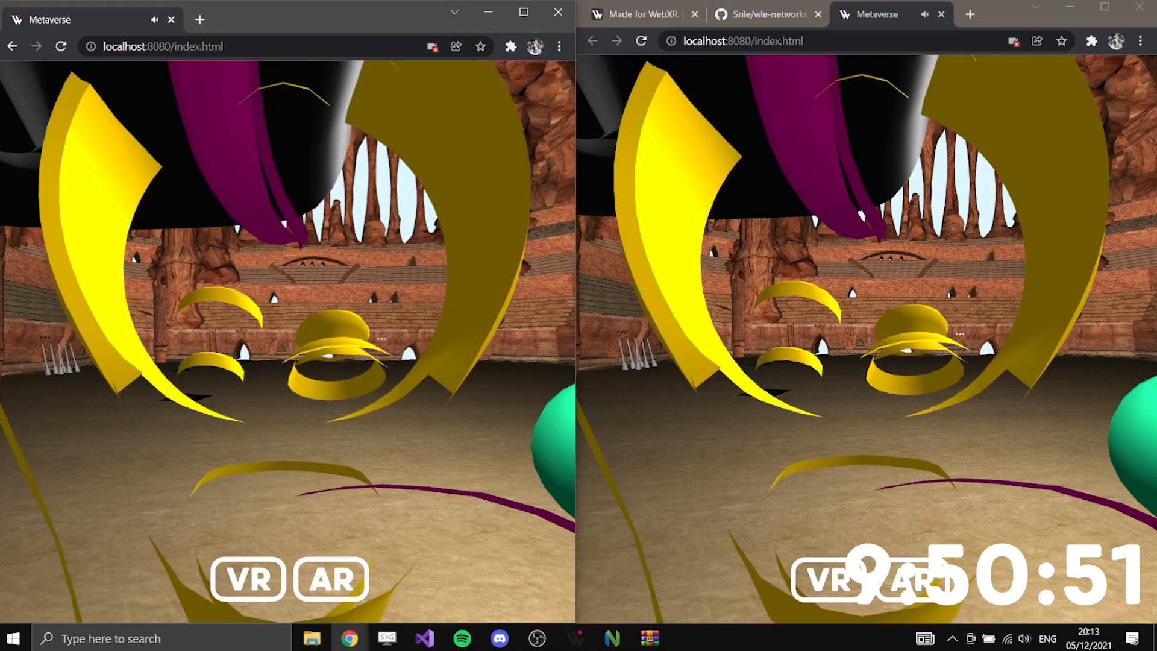
pyautogui.moveTo(312, 491); pyautogui.dragTo(404, 568)
pyautogui.press('a')
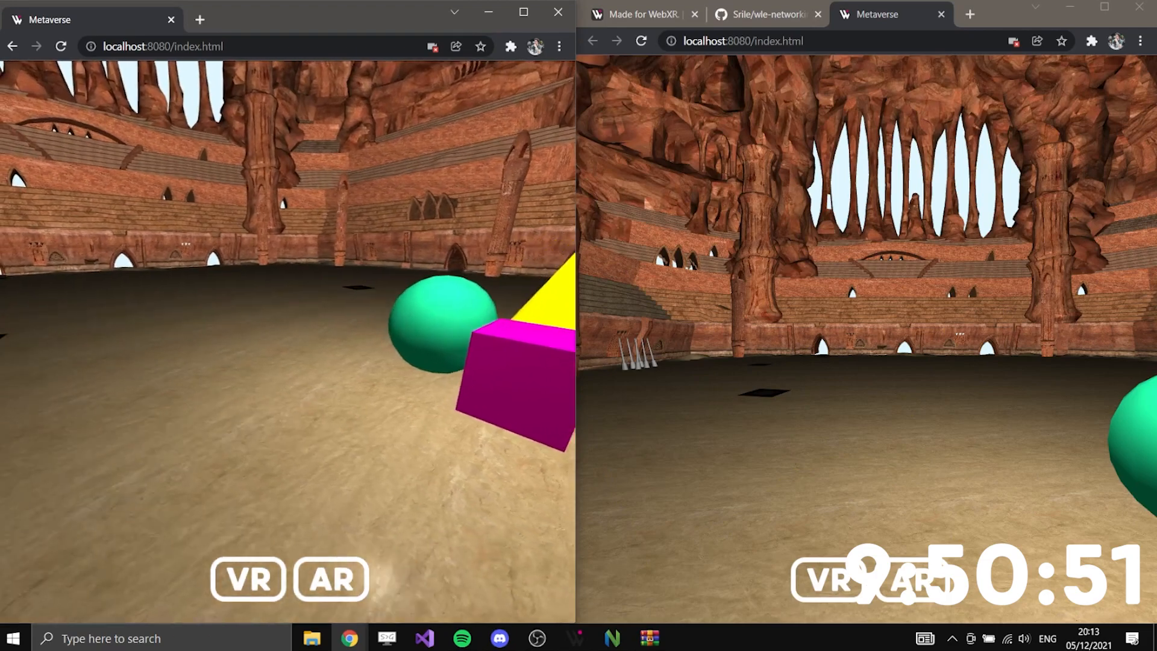
pyautogui.press('w')
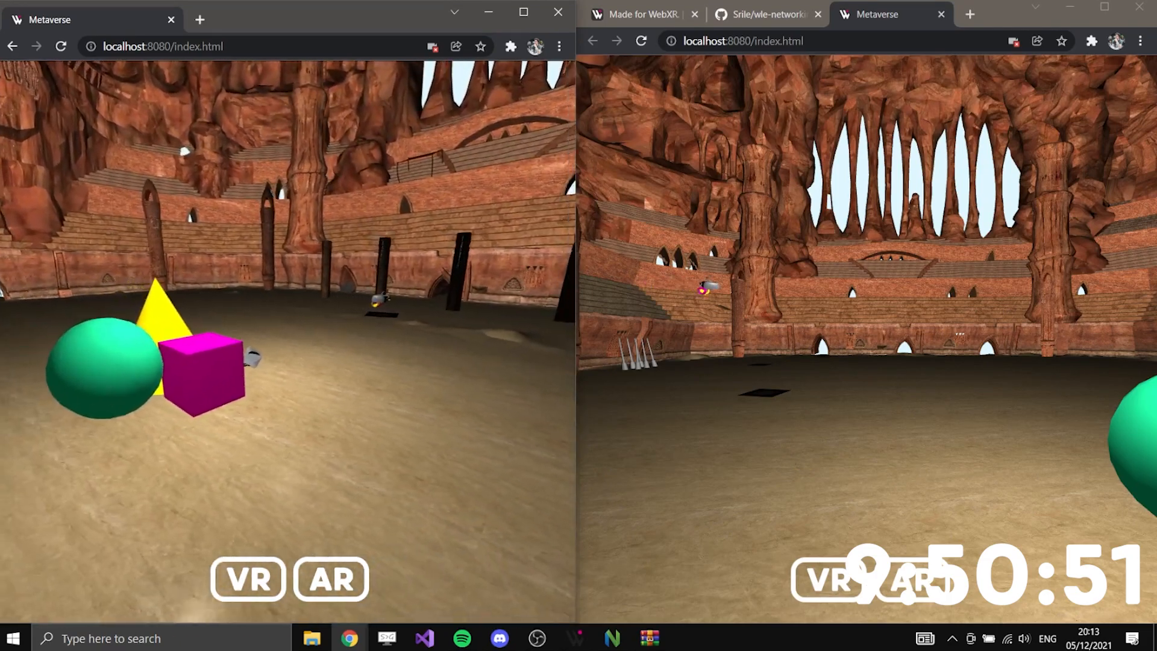
pyautogui.click(866, 362)
pyautogui.press('w')
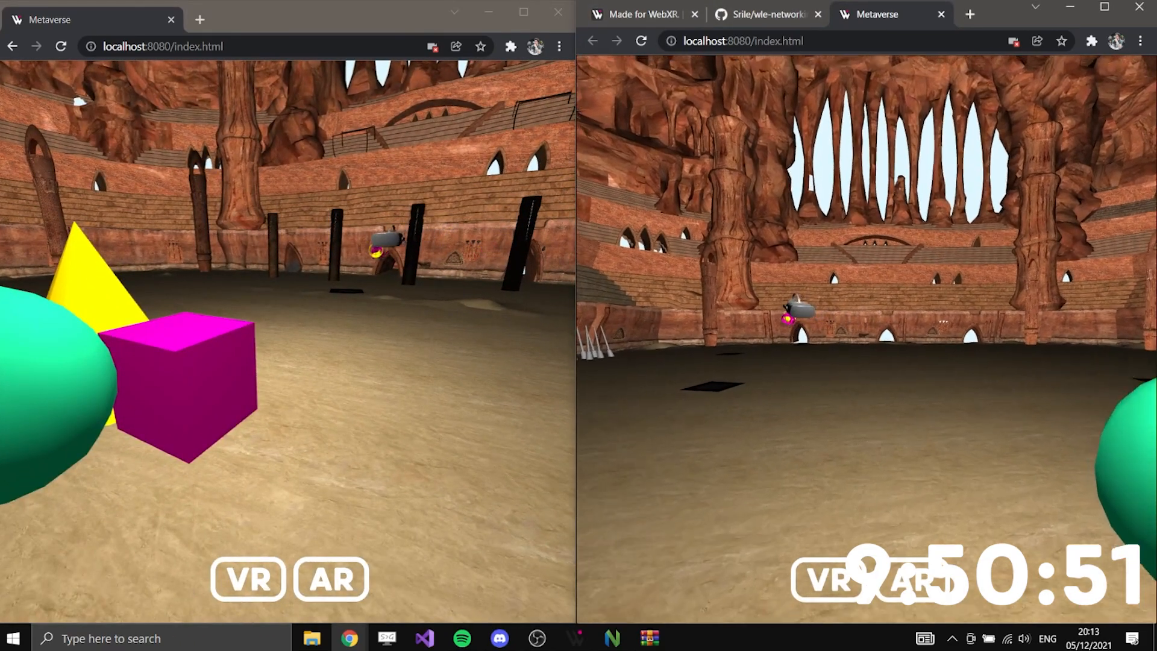
pyautogui.moveTo(866, 337); pyautogui.dragTo(833, 346)
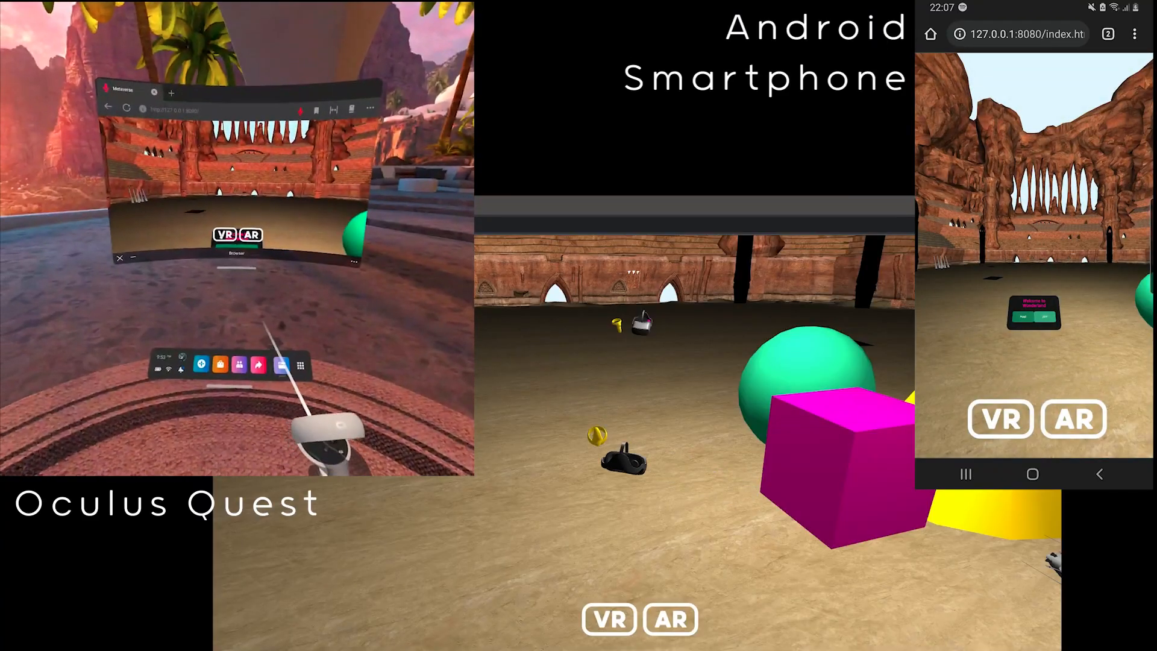